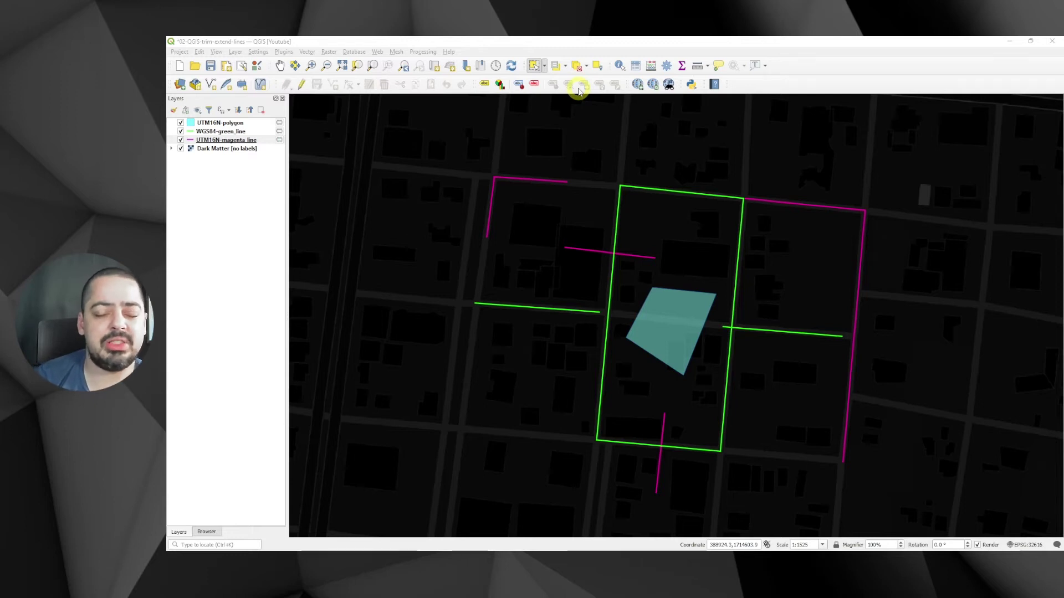
# Show the Snapping Toolbar and the Advanced Digitizing Toolbar
pyautogui.rightClick(798, 86)
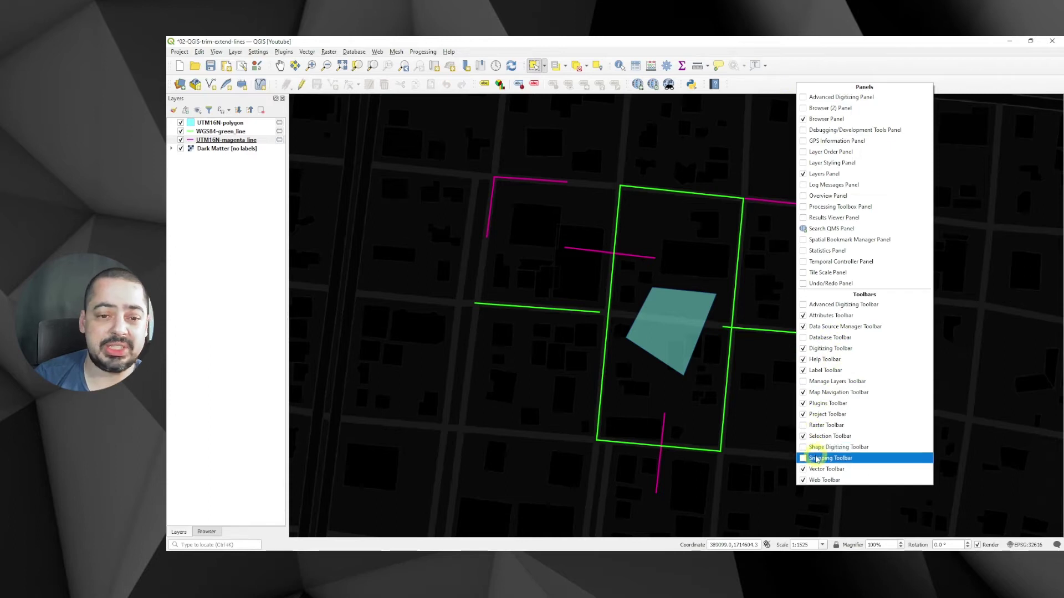
pyautogui.click(816, 459)
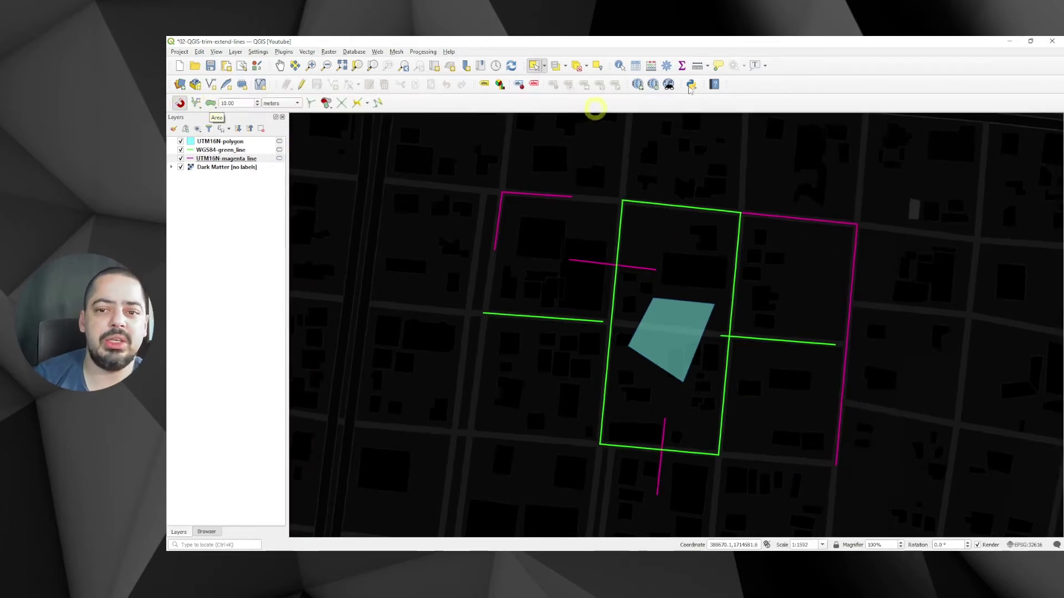
pyautogui.rightClick(790, 83)
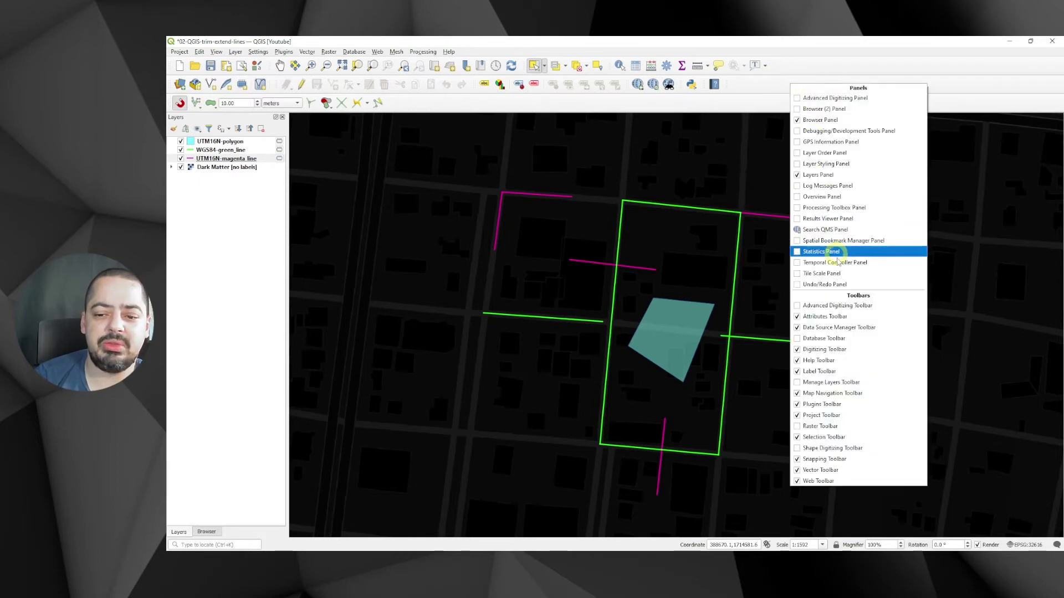
pyautogui.click(838, 305)
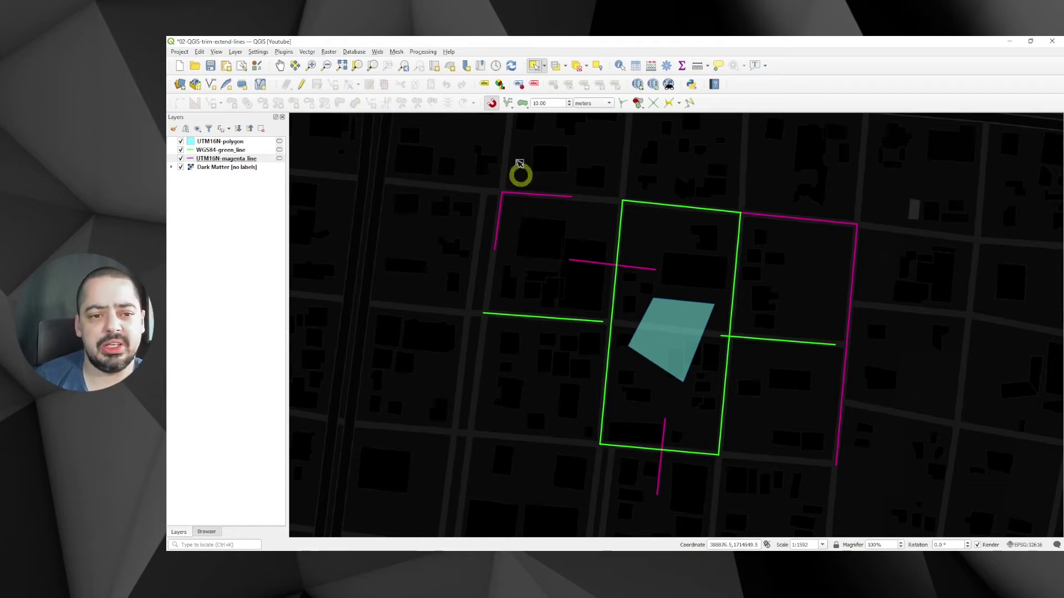
# Toggle snapping off and back on, and choose meters as the snapping tolerance unit
pyautogui.click(492, 103)
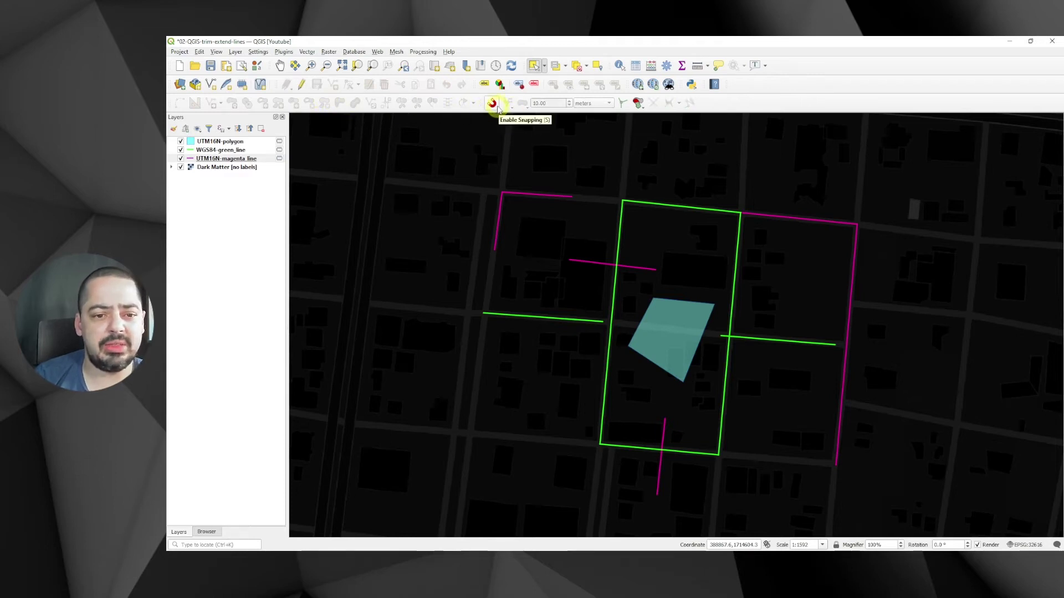
pyautogui.click(495, 106)
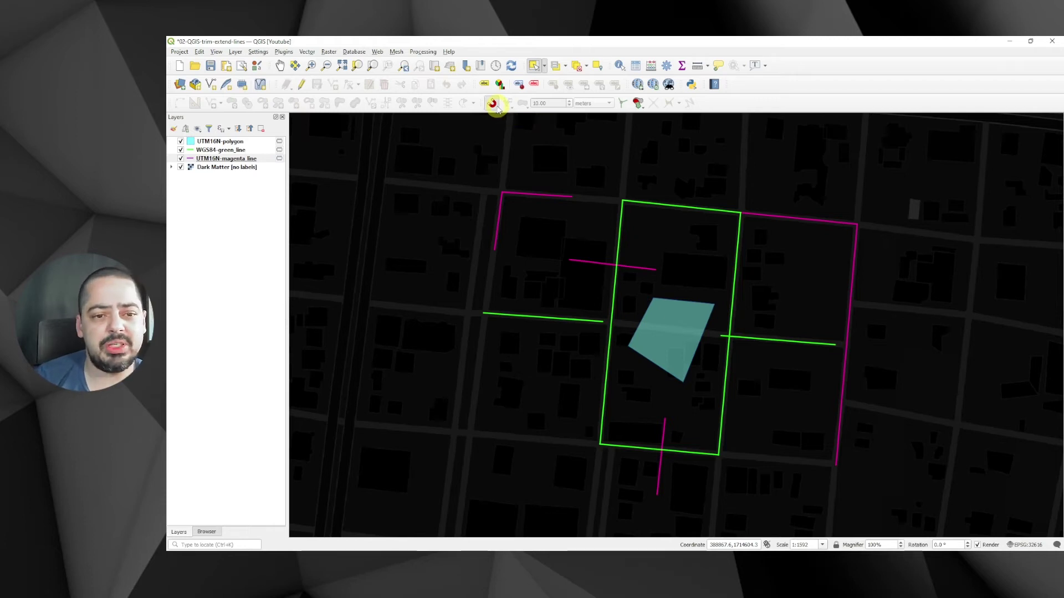
pyautogui.click(582, 106)
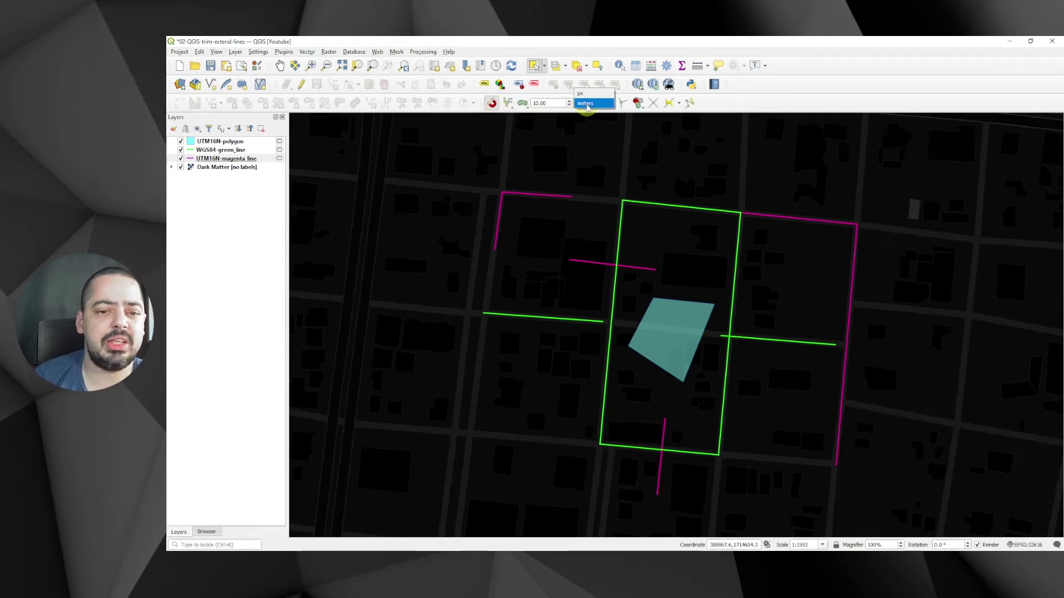
pyautogui.click(591, 104)
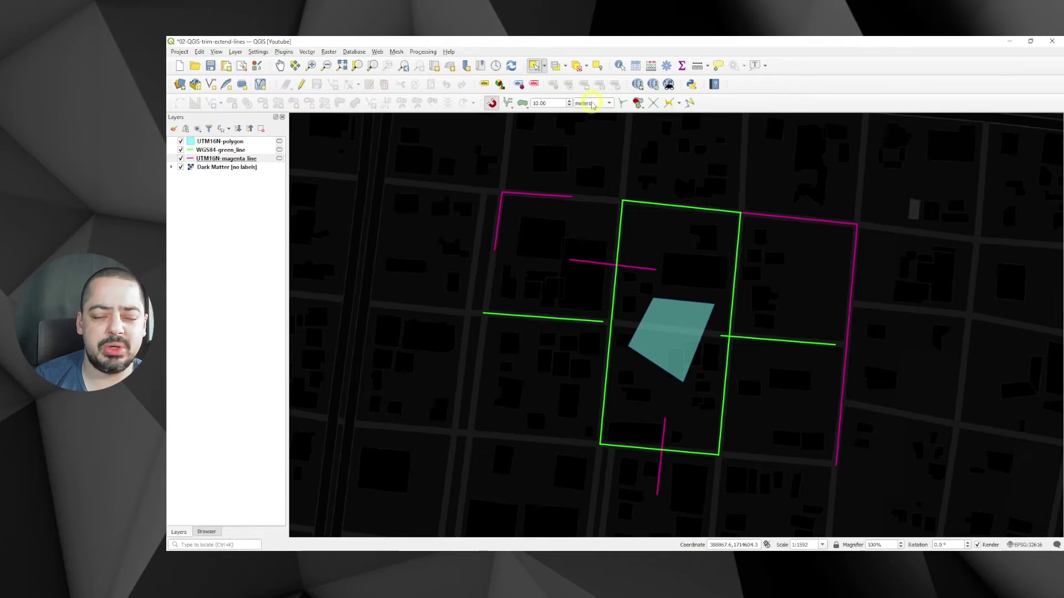
pyautogui.click(558, 103)
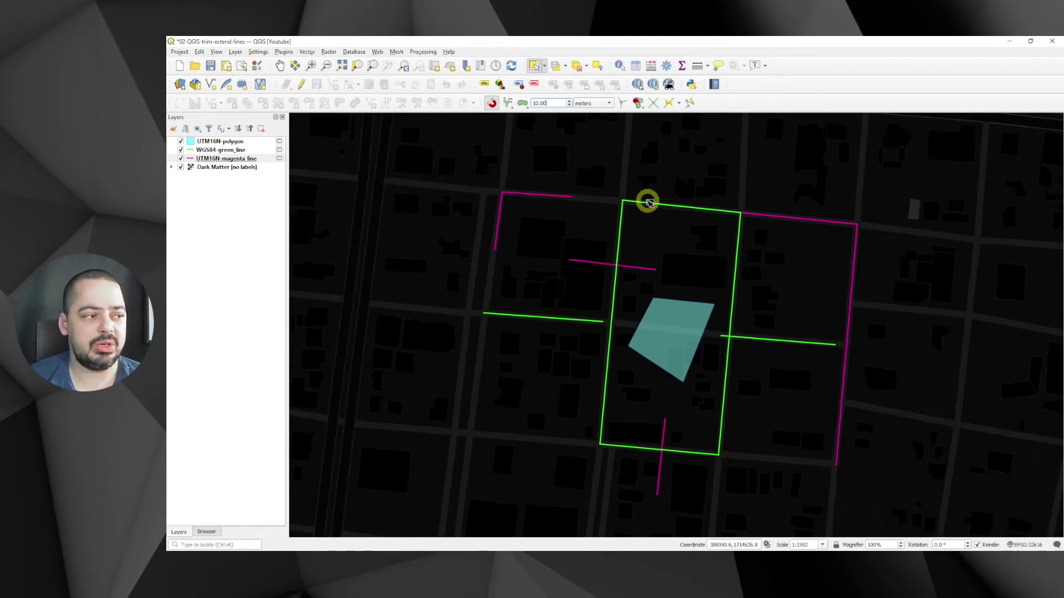
# Go through the polygon and line layers and make UTM16N-magenta_line the active layer
pyautogui.click(216, 142)
pyautogui.click(218, 150)
pyautogui.click(218, 158)
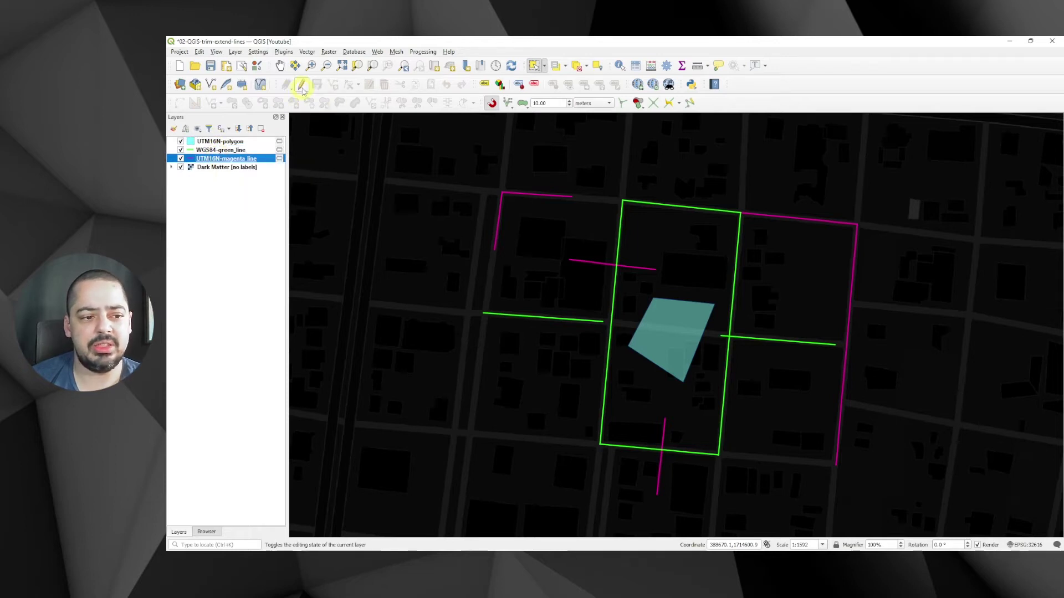
pyautogui.click(301, 87)
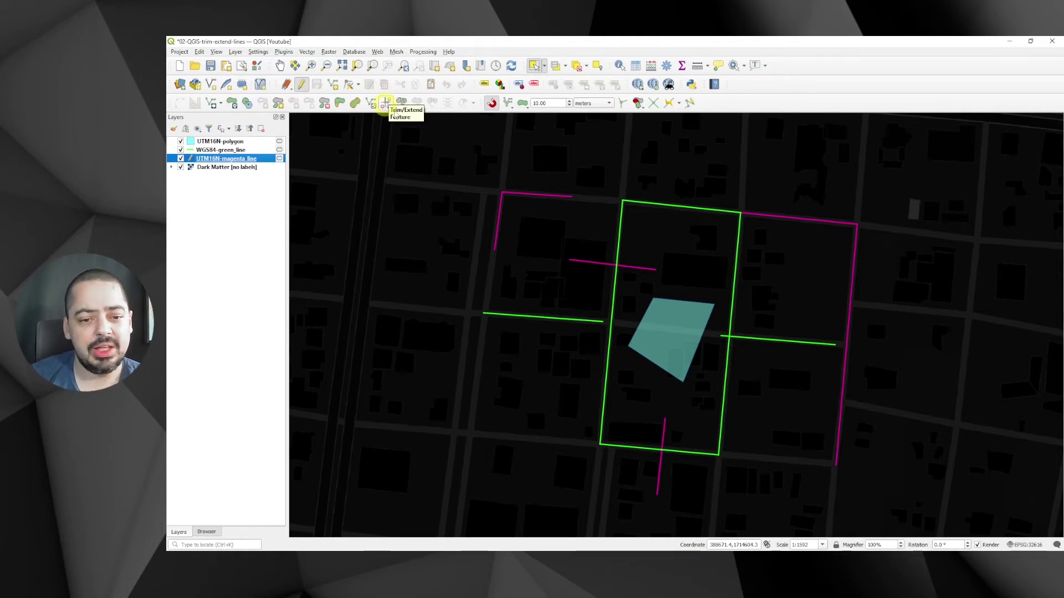
pyautogui.click(386, 105)
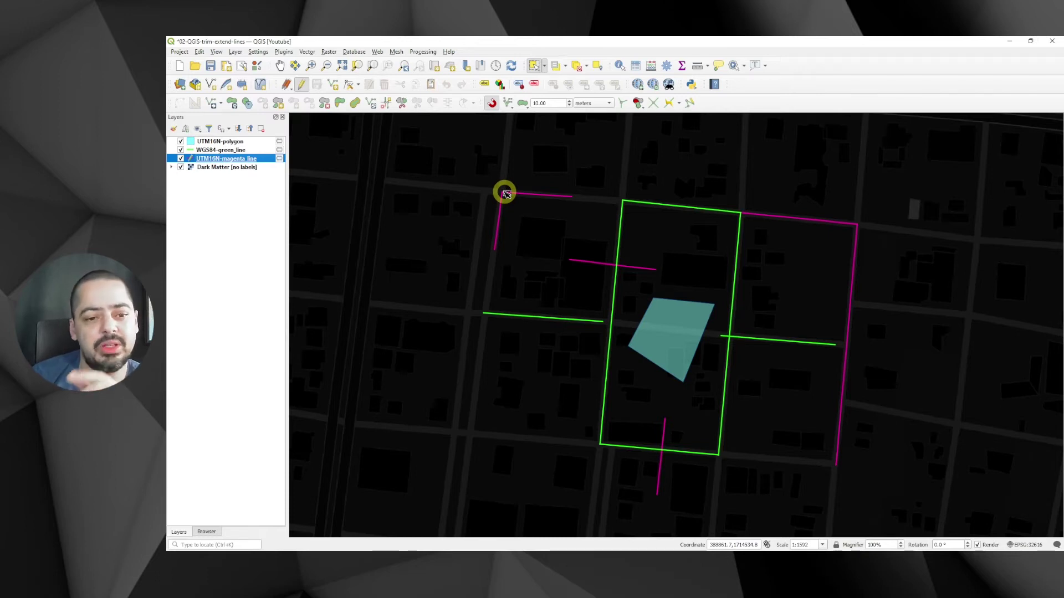
pyautogui.click(302, 87)
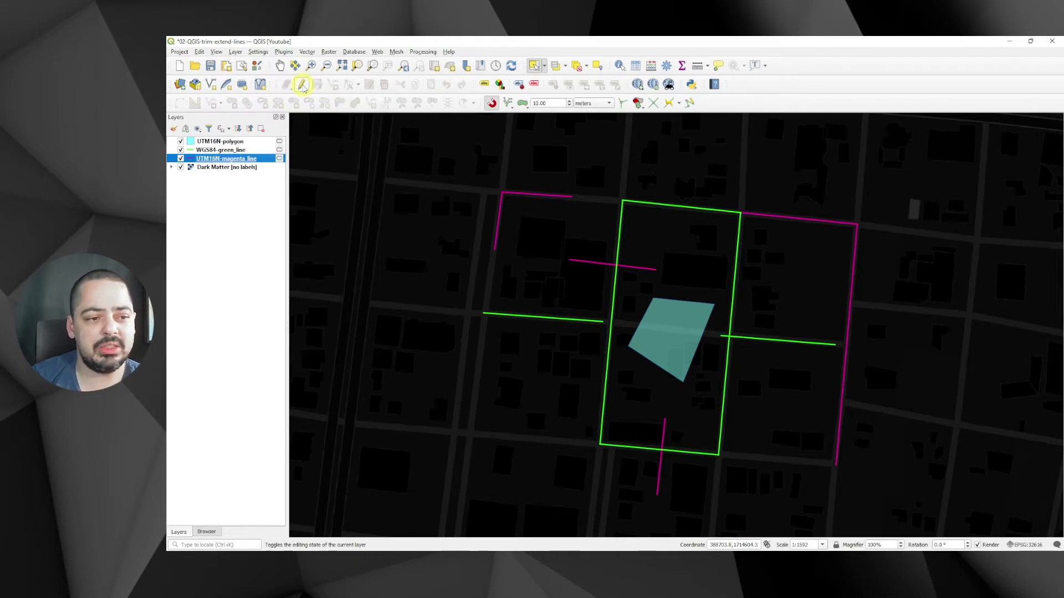
# Open the styling of UTM16N-magenta_line and add a second symbol layer of type Geometry Generator above its simple line
pyautogui.click(174, 129)
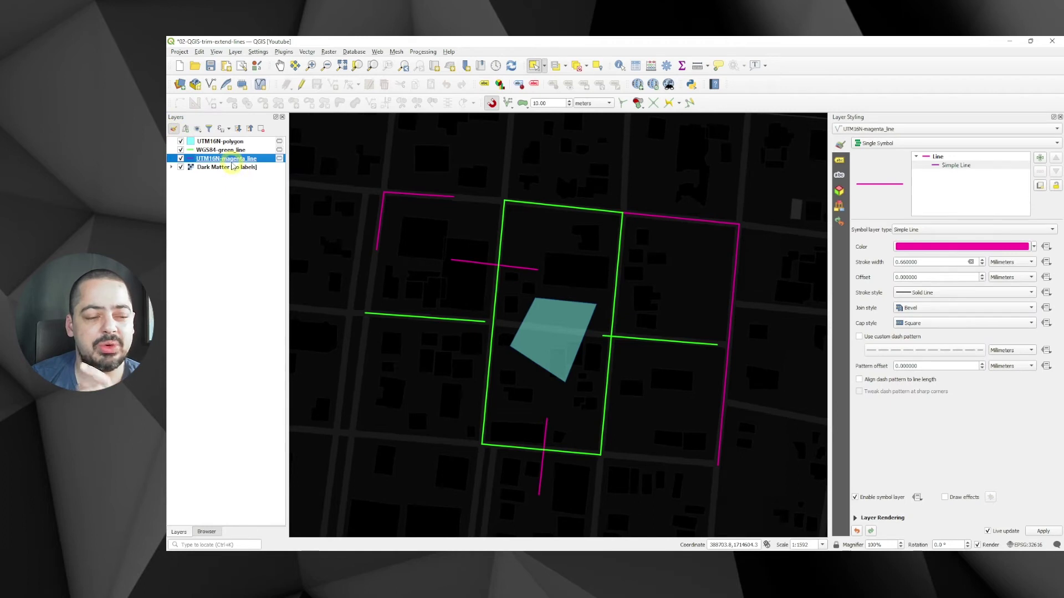
pyautogui.click(1040, 157)
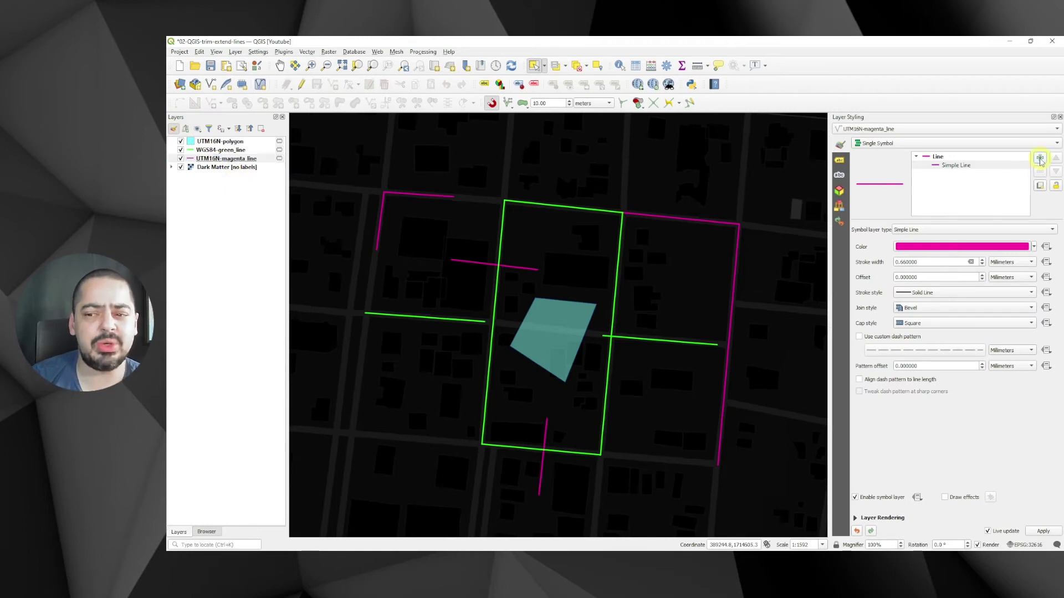
pyautogui.click(973, 166)
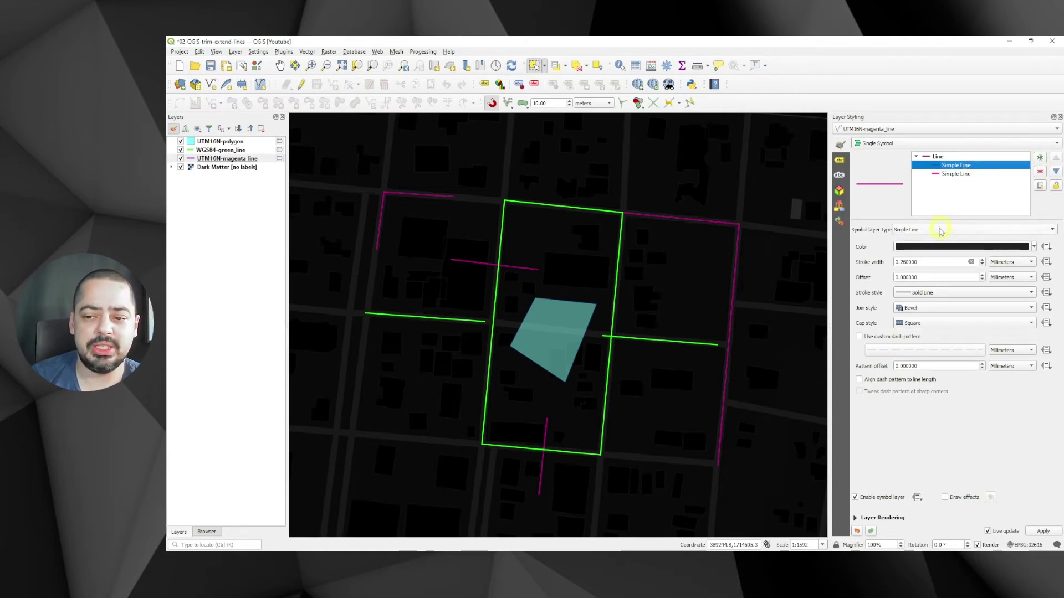
pyautogui.click(940, 231)
pyautogui.click(932, 200)
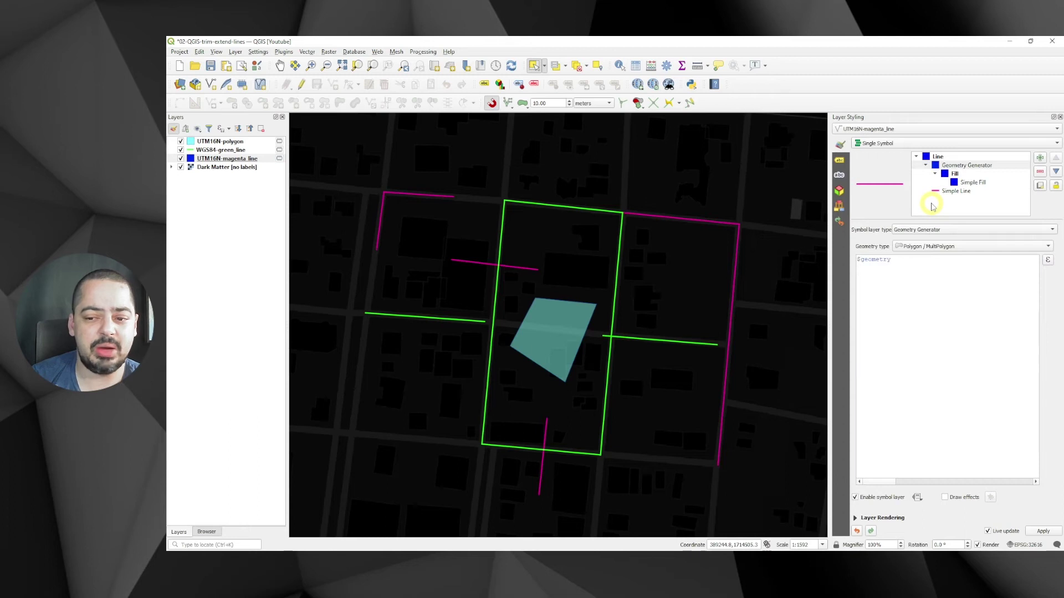
# Find the nodes_to_points function and set the geometry generator's expression to nodes_to_points( $geometry)
pyautogui.click(910, 261)
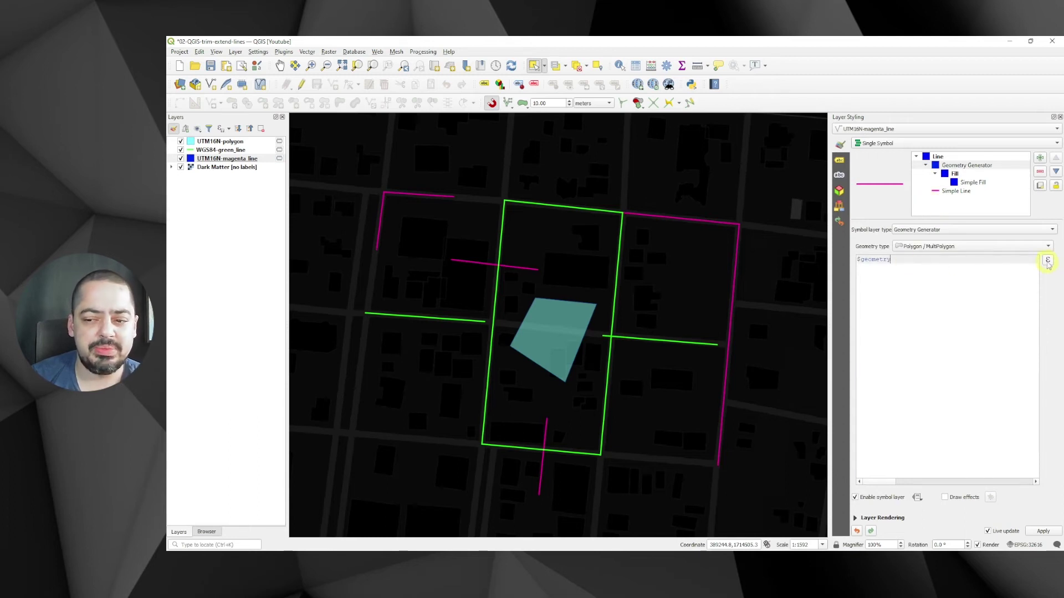
pyautogui.click(1047, 260)
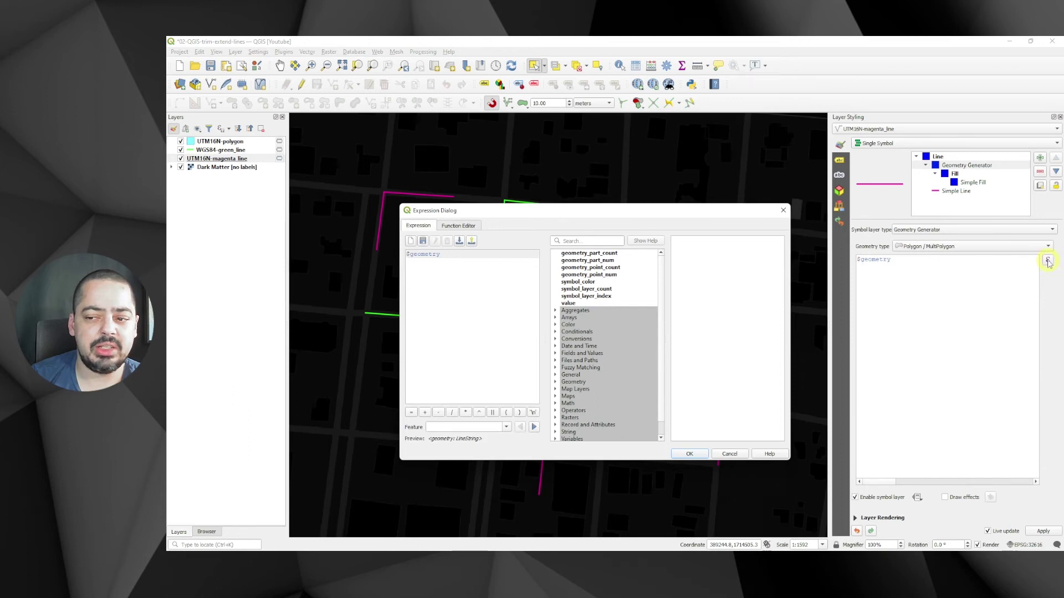
pyautogui.click(603, 240)
pyautogui.write('nodes')
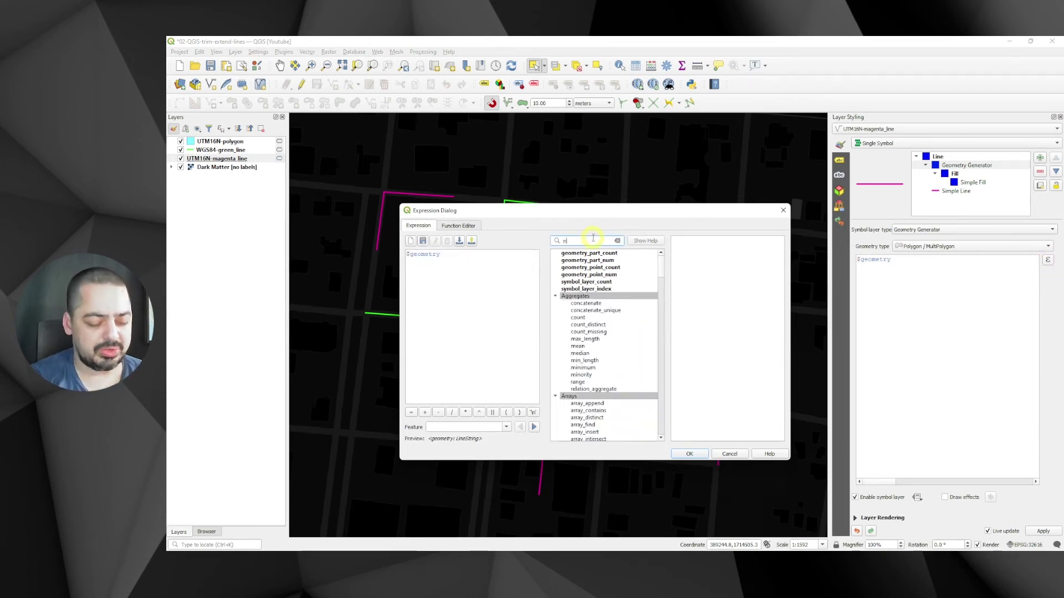
pyautogui.click(591, 260)
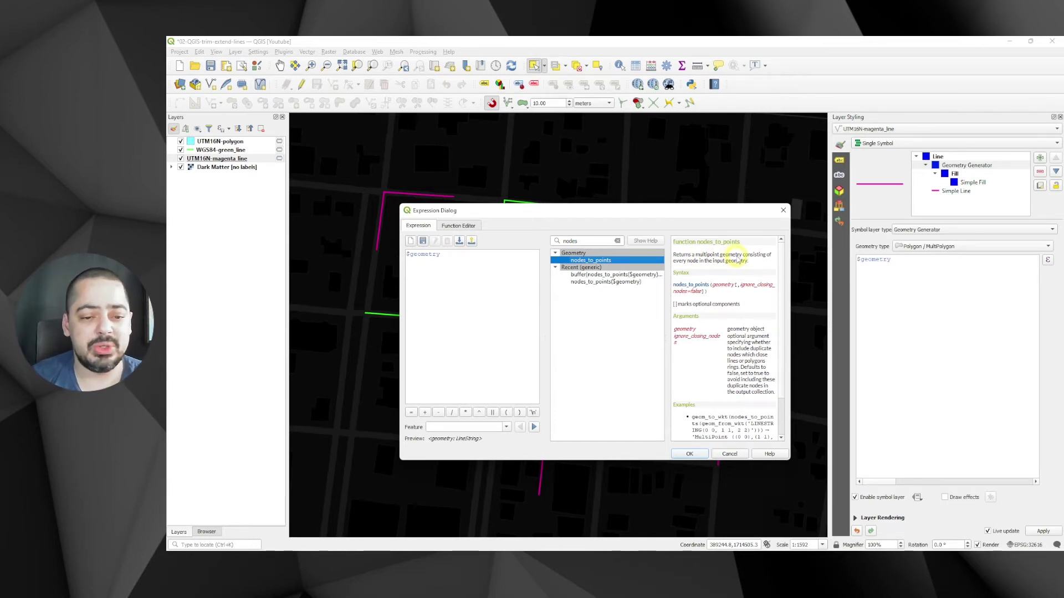
pyautogui.doubleClick(591, 259)
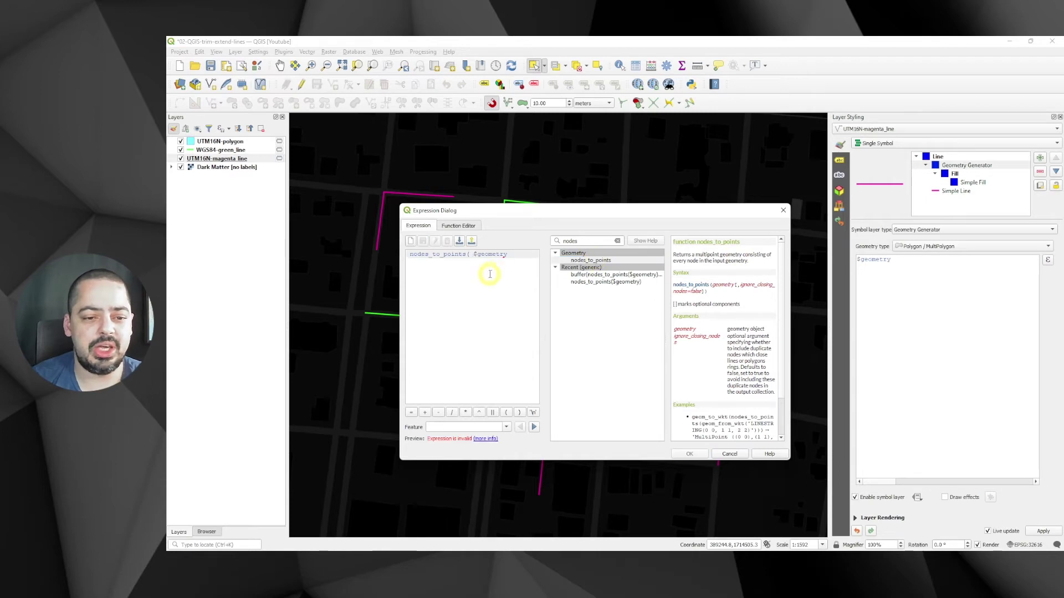
pyautogui.click(522, 255)
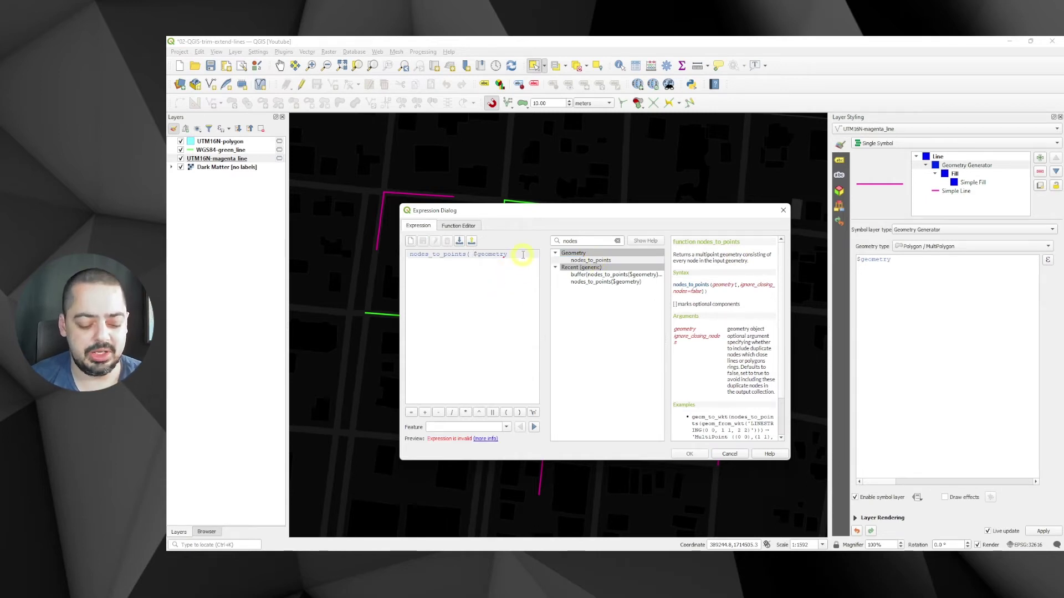
pyautogui.write('_')
pyautogui.press('BackSpace')
pyautogui.write(')')
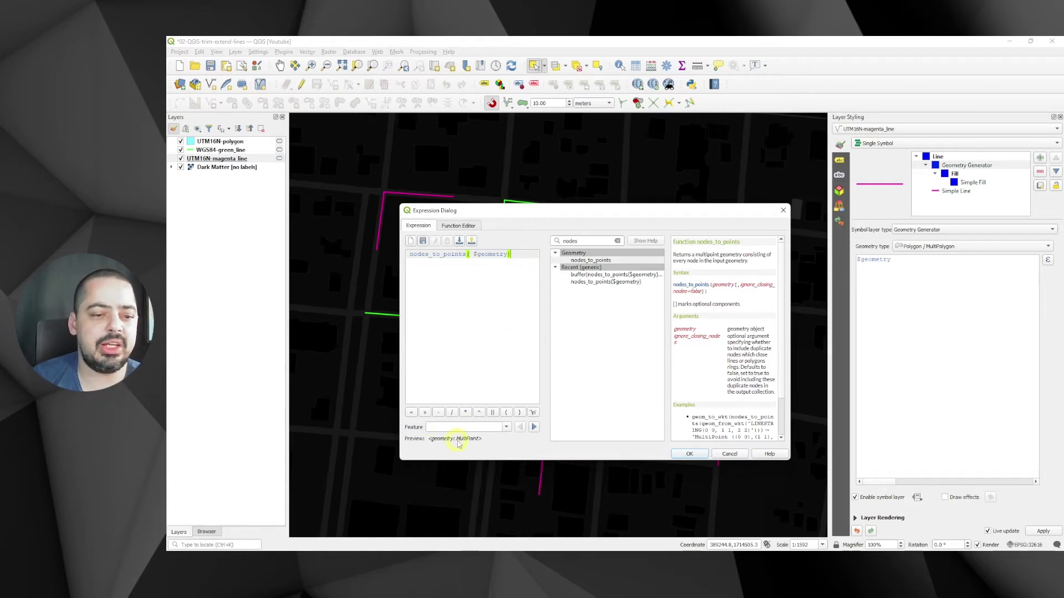
pyautogui.click(689, 452)
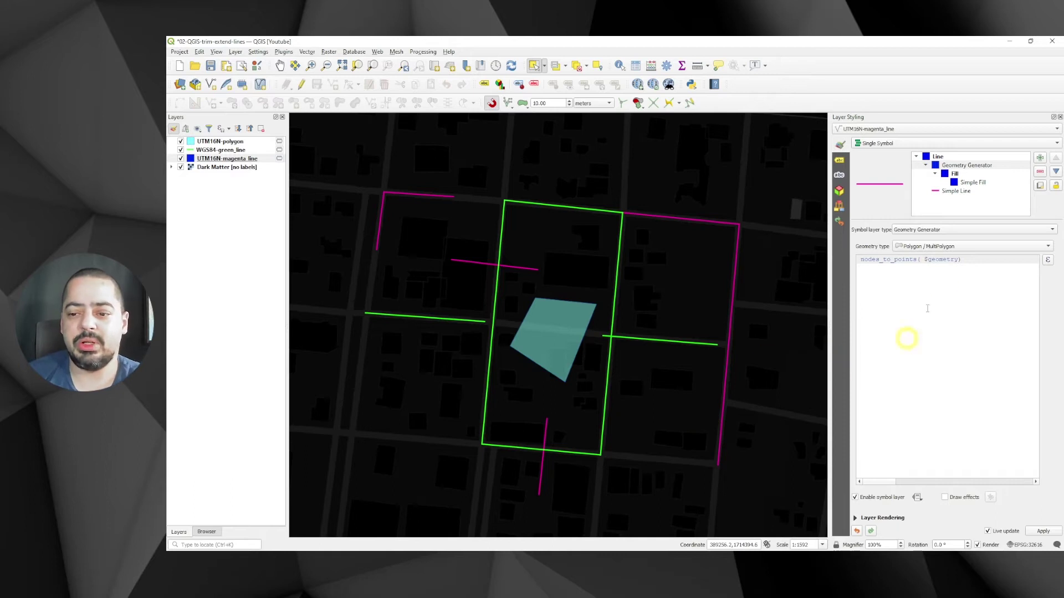
# Set the geometry generator's geometry type to Point / MultiPoint
pyautogui.click(946, 246)
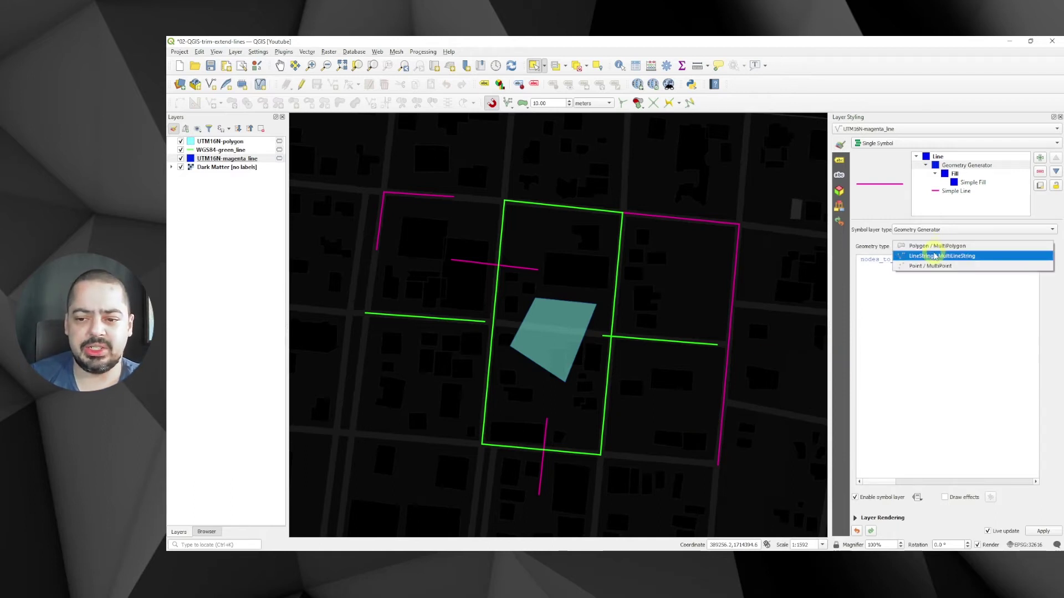
pyautogui.click(931, 266)
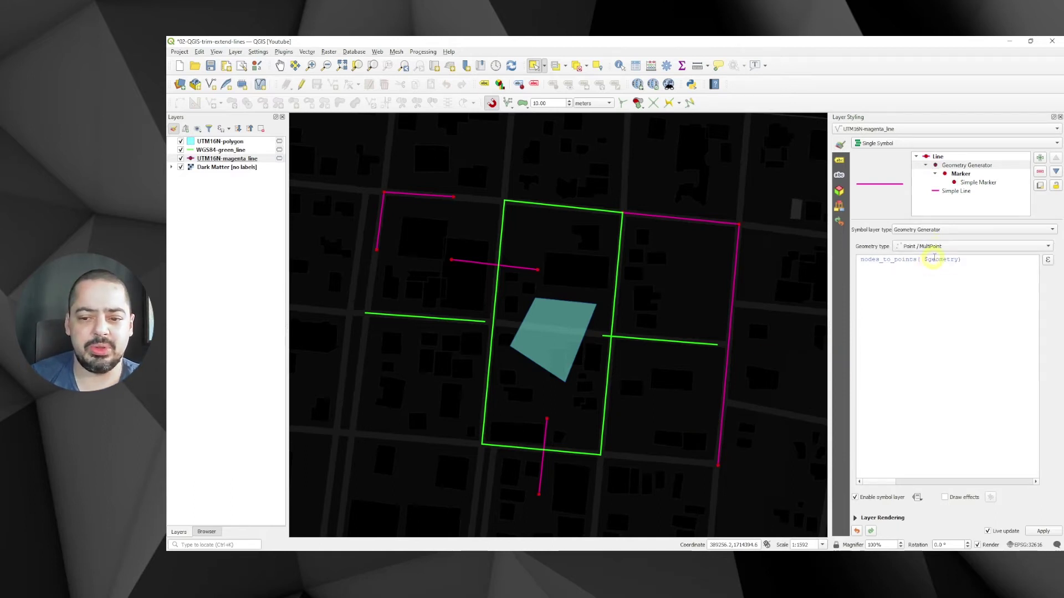
pyautogui.click(940, 248)
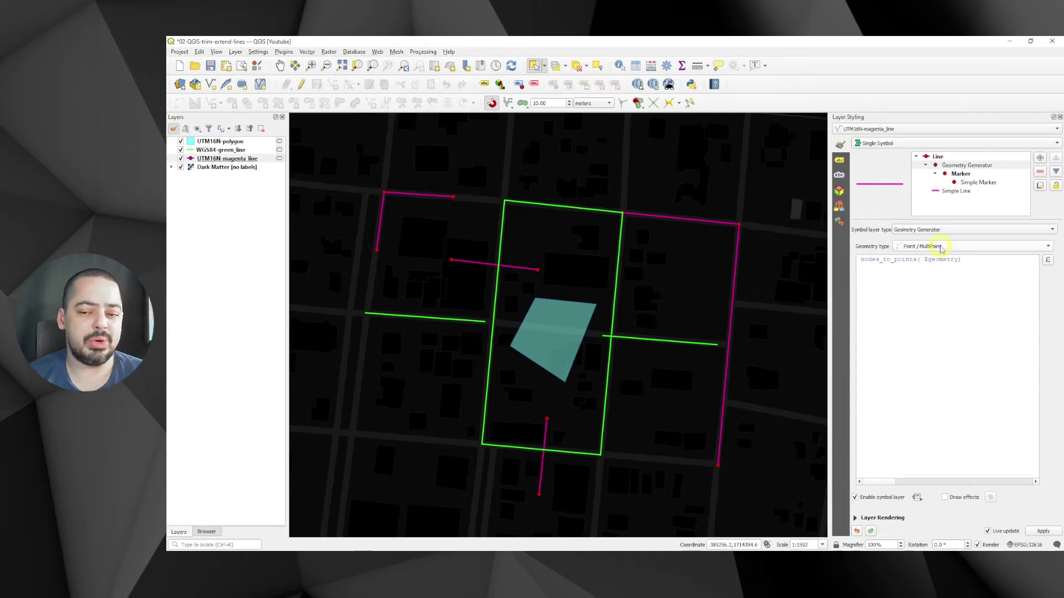
# Open the geometry generator's expression for editing and look up the buffer function in the Geometry function group
pyautogui.click(964, 260)
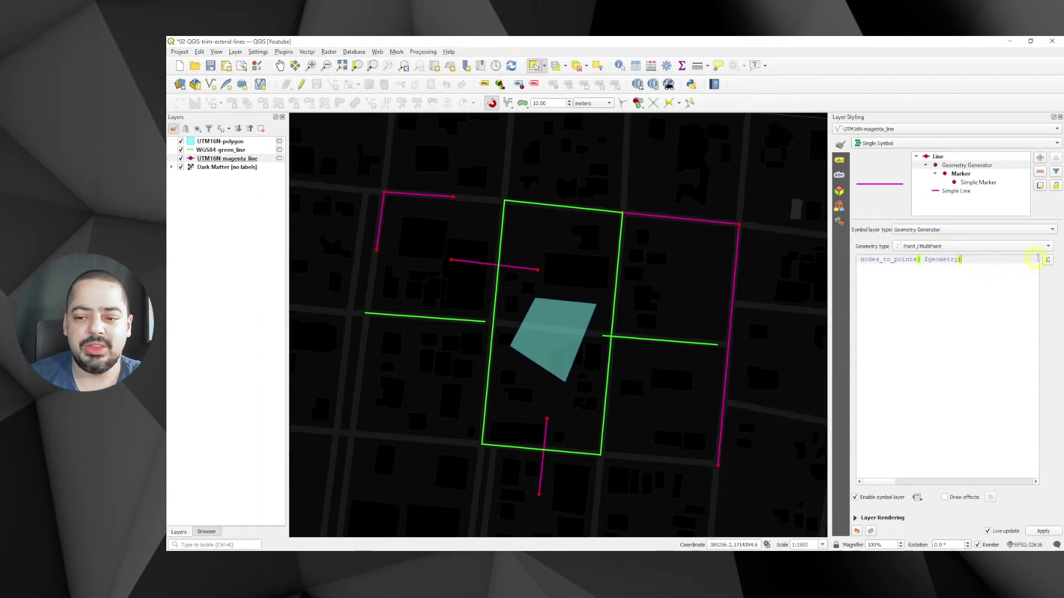
pyautogui.click(1048, 260)
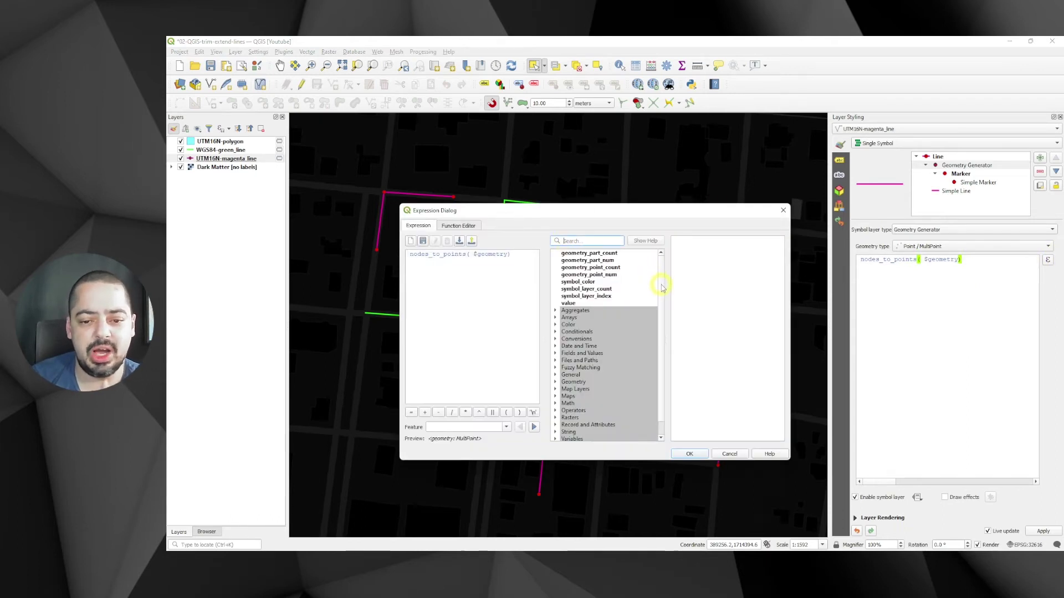
pyautogui.scroll(-1, 655, 293)
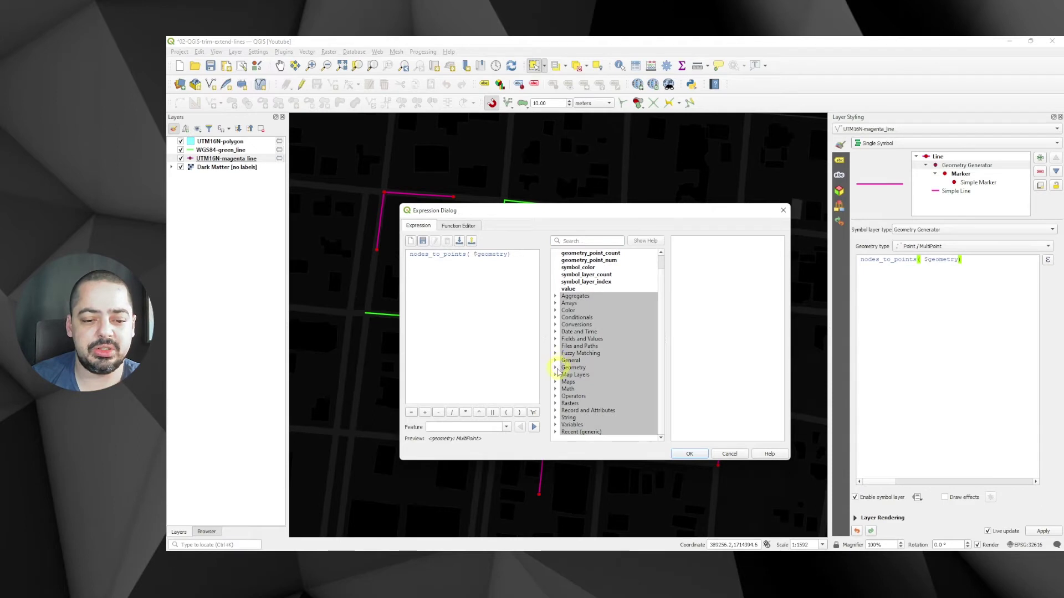
pyautogui.click(563, 367)
pyautogui.scroll(-5, 608, 335)
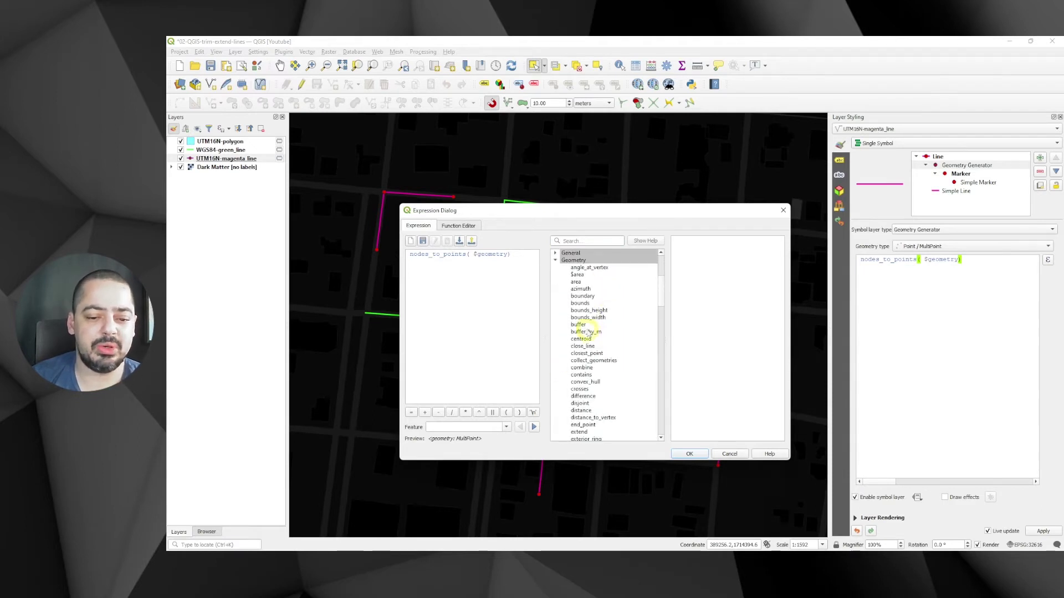
pyautogui.click(585, 326)
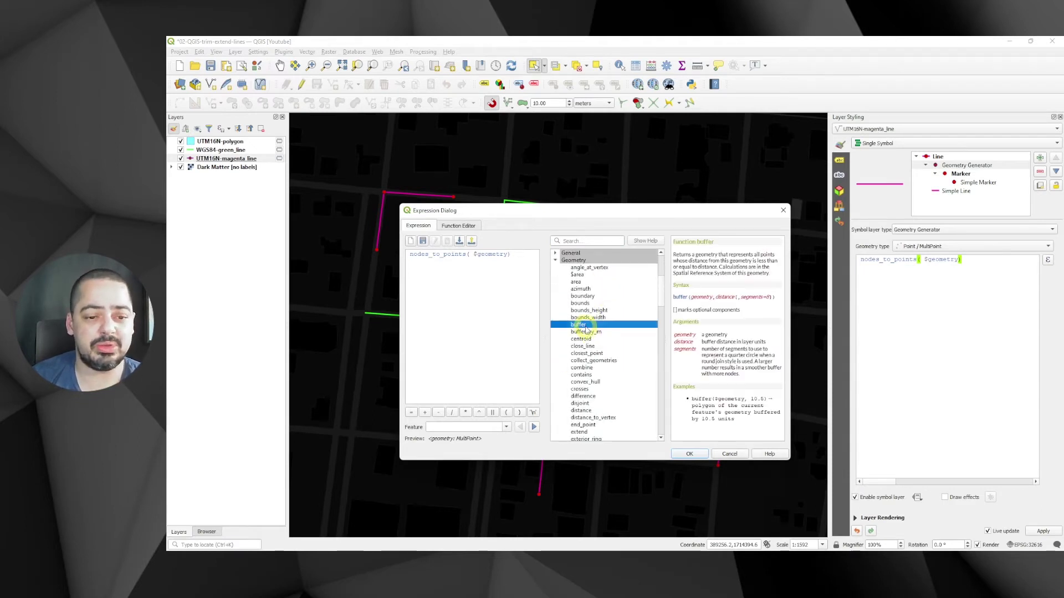
# Wrap the magenta line's expression in a buffer of distance 10, giving buffer(nodes_to_points( $geometry),10), and accept it
pyautogui.click(410, 256)
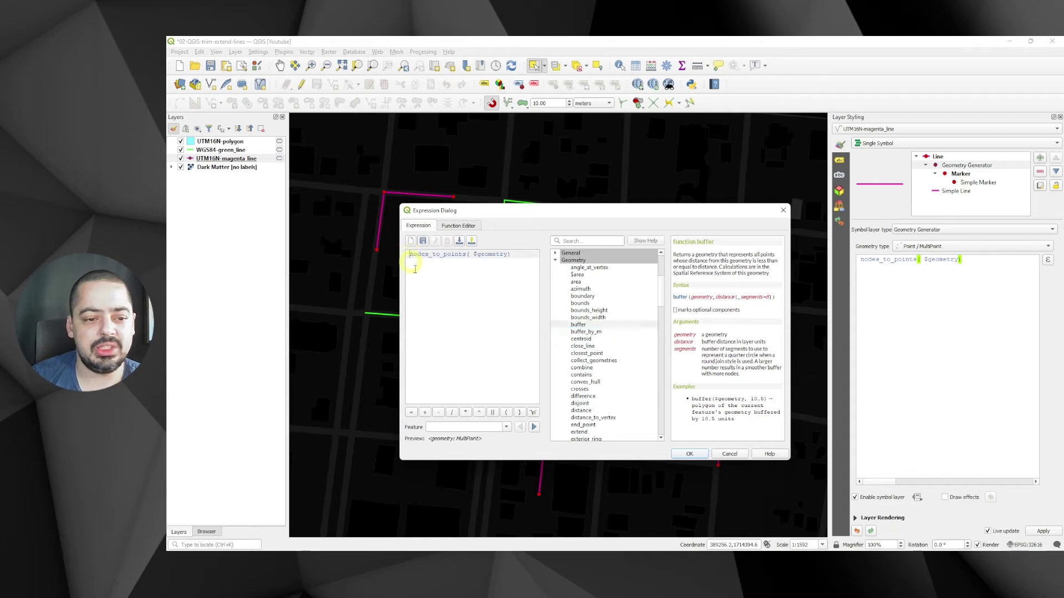
pyautogui.write('buffer')
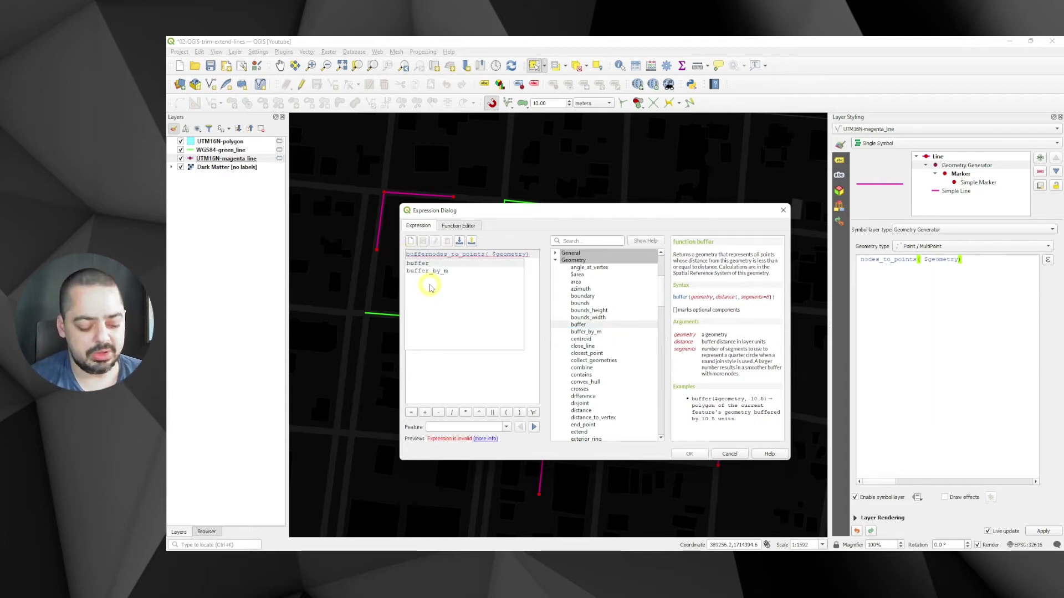
pyautogui.press('Return')
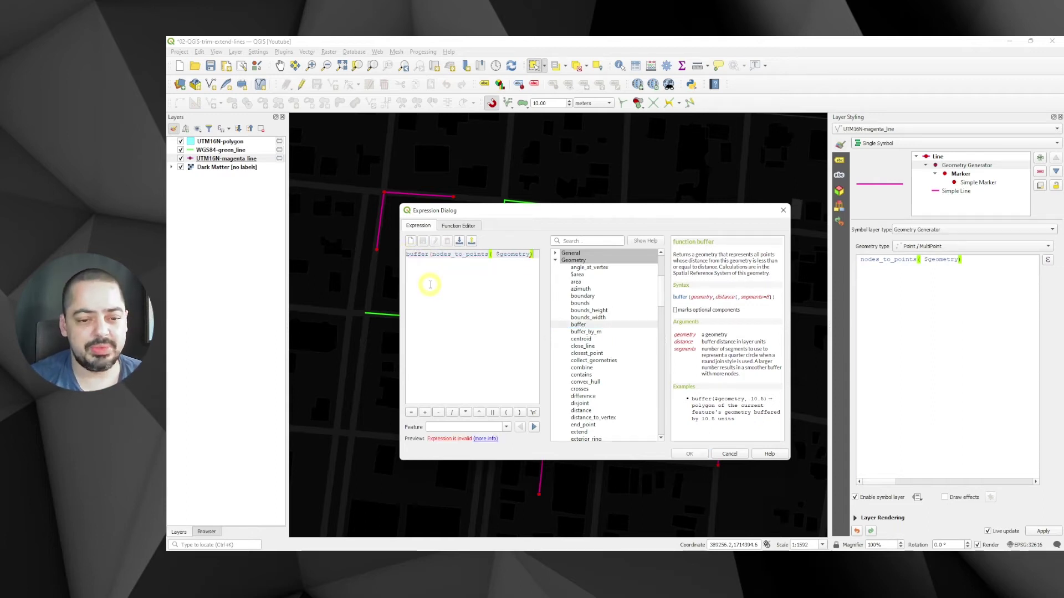
pyautogui.write(',')
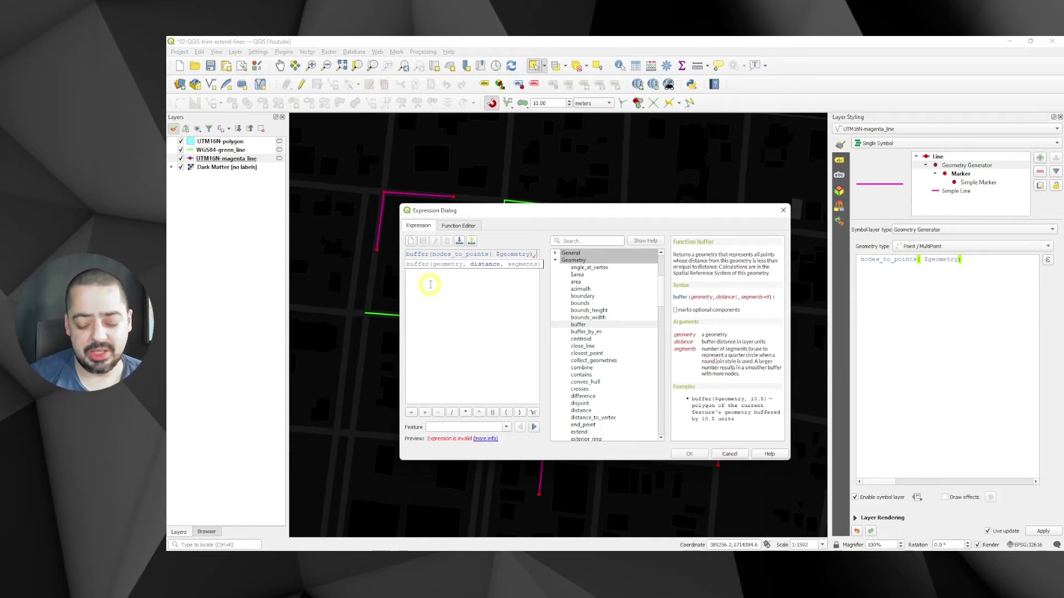
pyautogui.write('10)')
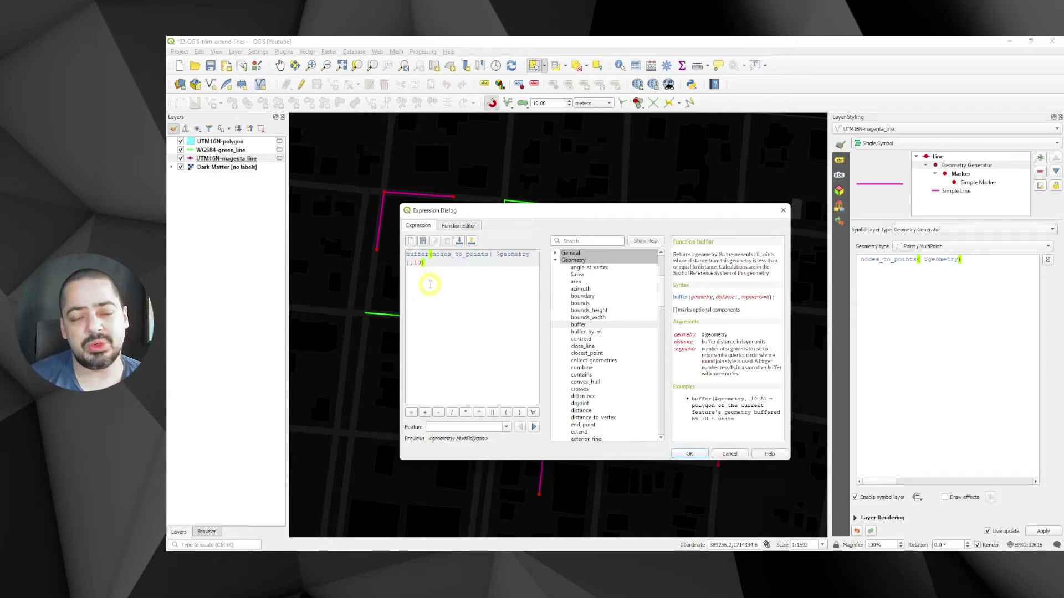
pyautogui.click(680, 453)
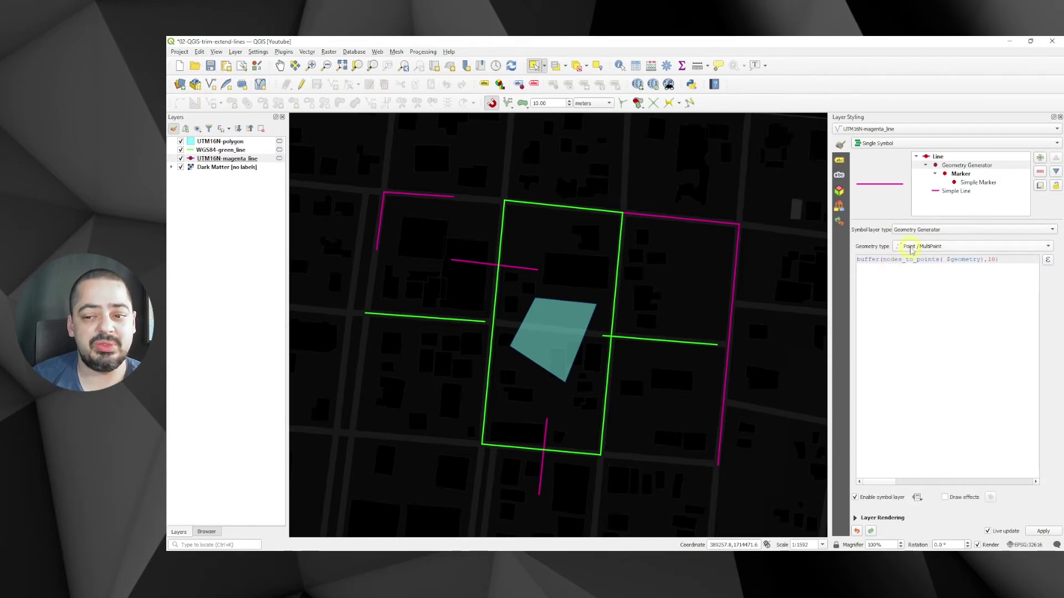
# Set the geometry type to Polygon / MultiPolygon and apply the snapping_tolerance preset to the generator's fill
pyautogui.click(911, 250)
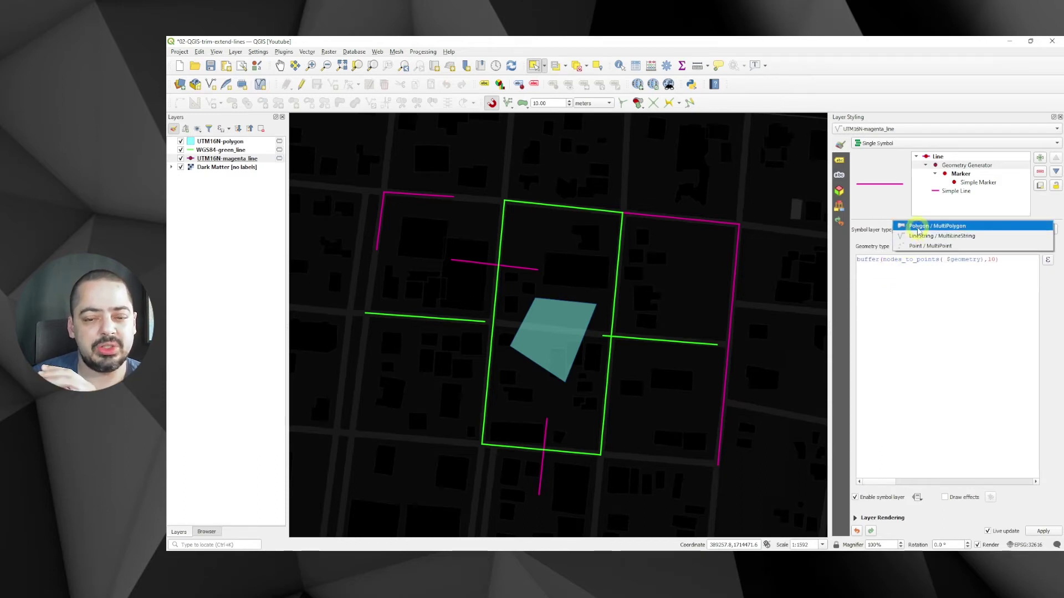
pyautogui.click(918, 226)
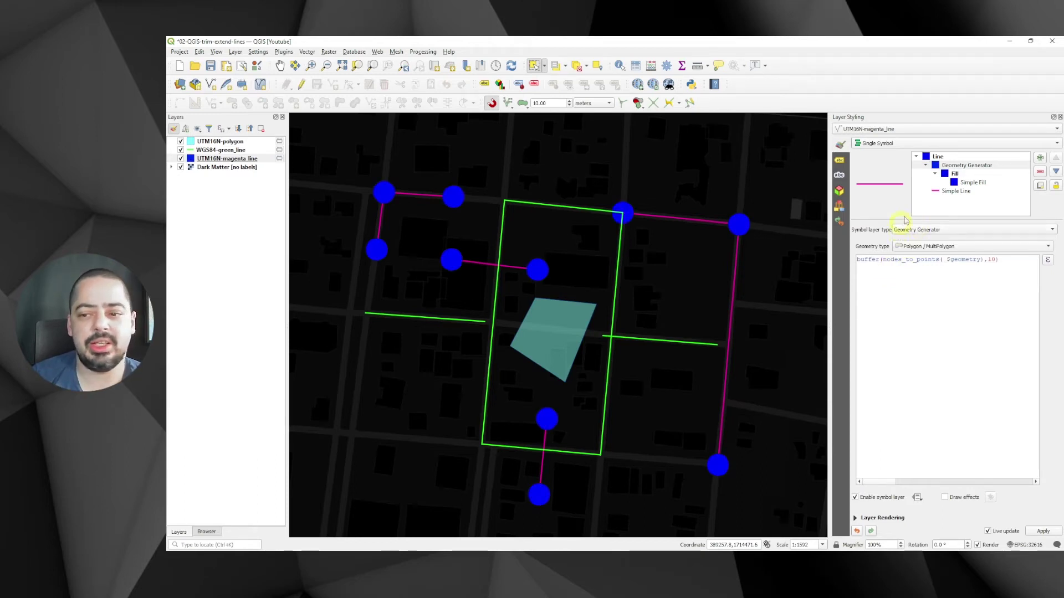
pyautogui.click(955, 174)
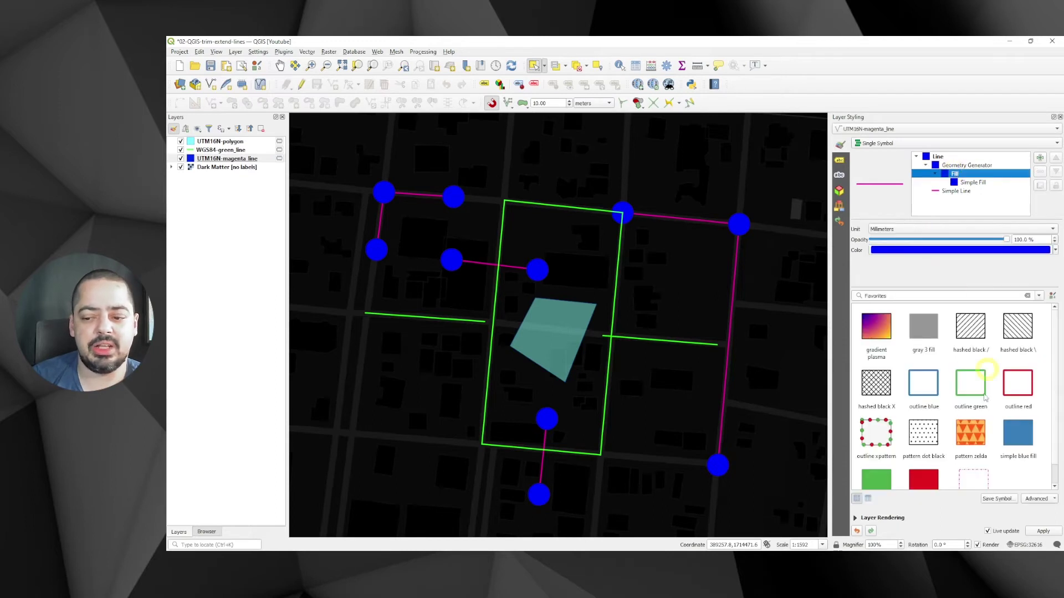
pyautogui.click(972, 478)
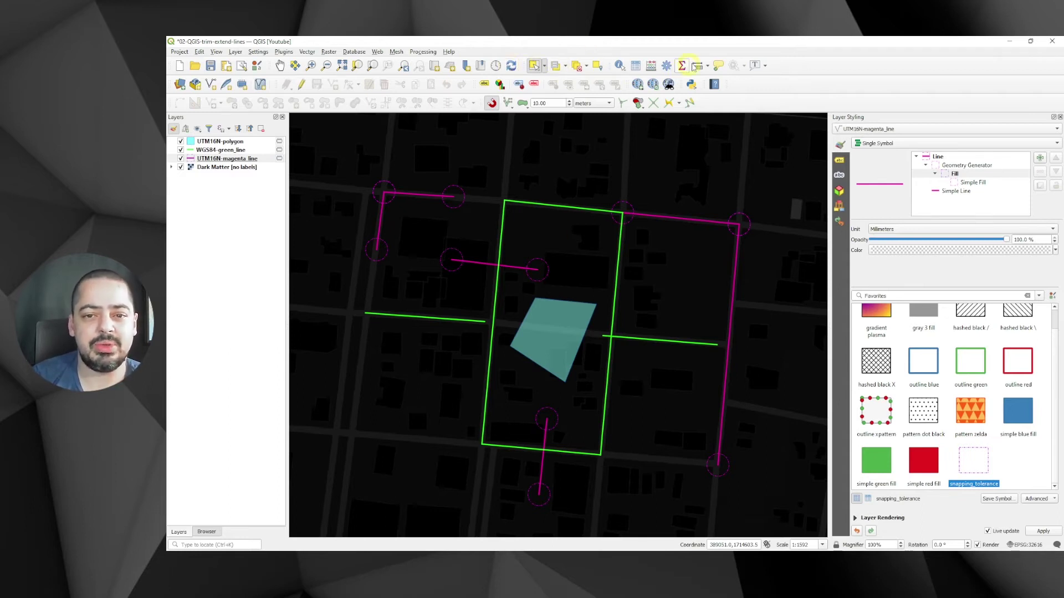
# Measure the radius of the buffer circle where the magenta line meets the green rectangle's corner
pyautogui.click(697, 65)
pyautogui.click(622, 214)
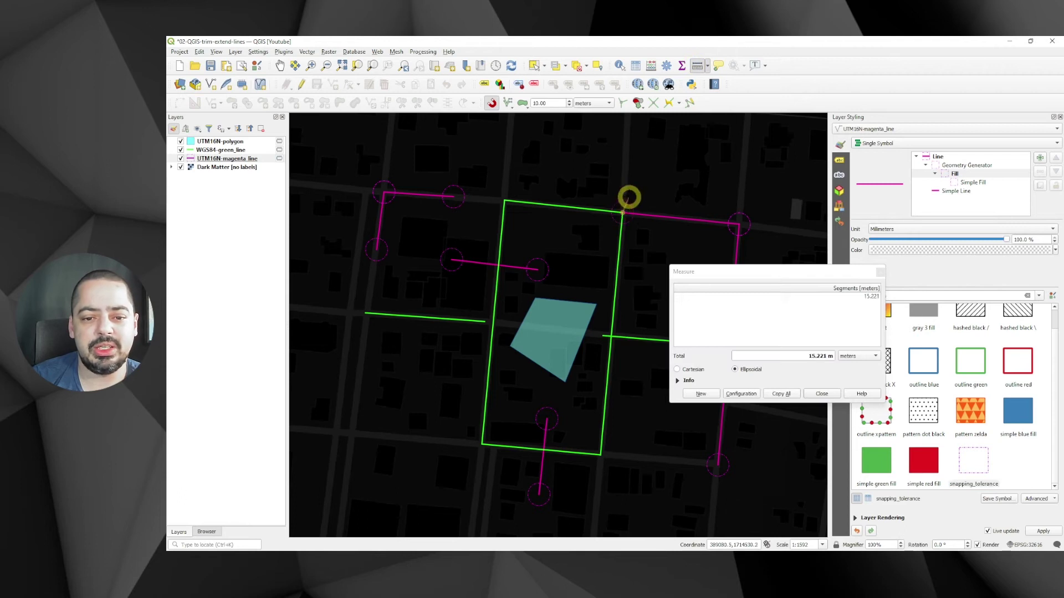
pyautogui.scroll(2, 625, 203)
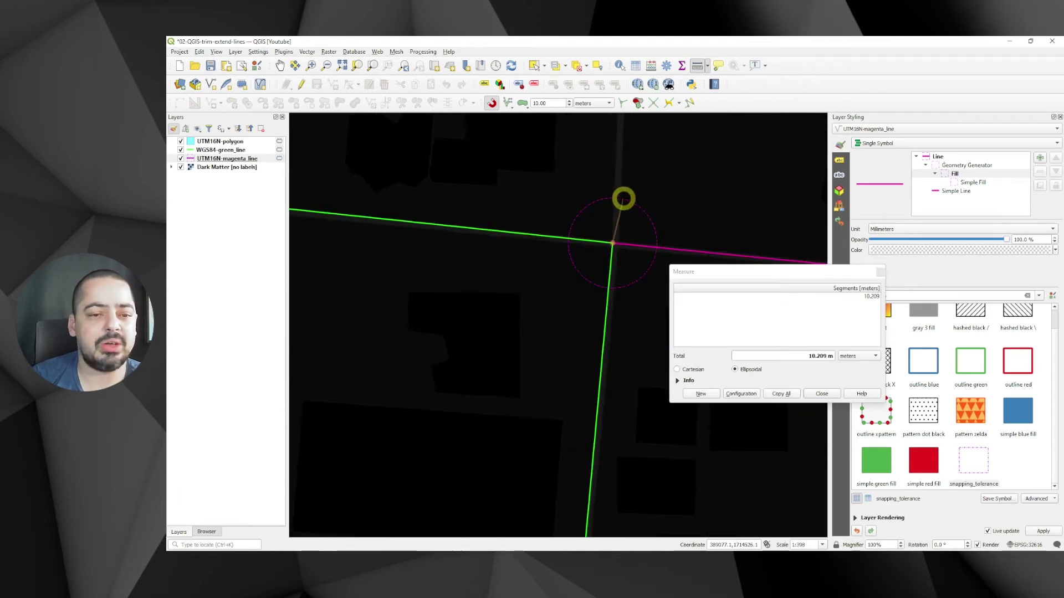
pyautogui.click(819, 394)
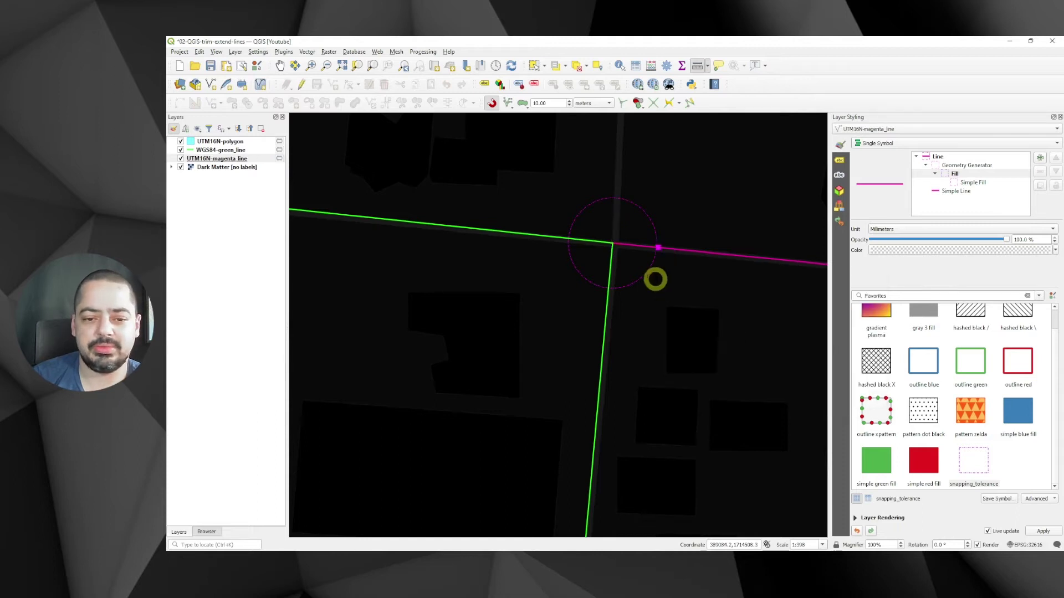
# Add a second symbol layer of type Geometry Generator above the simple line of WGS84-green_line
pyautogui.scroll(-3, 666, 287)
pyautogui.scroll(1, 658, 316)
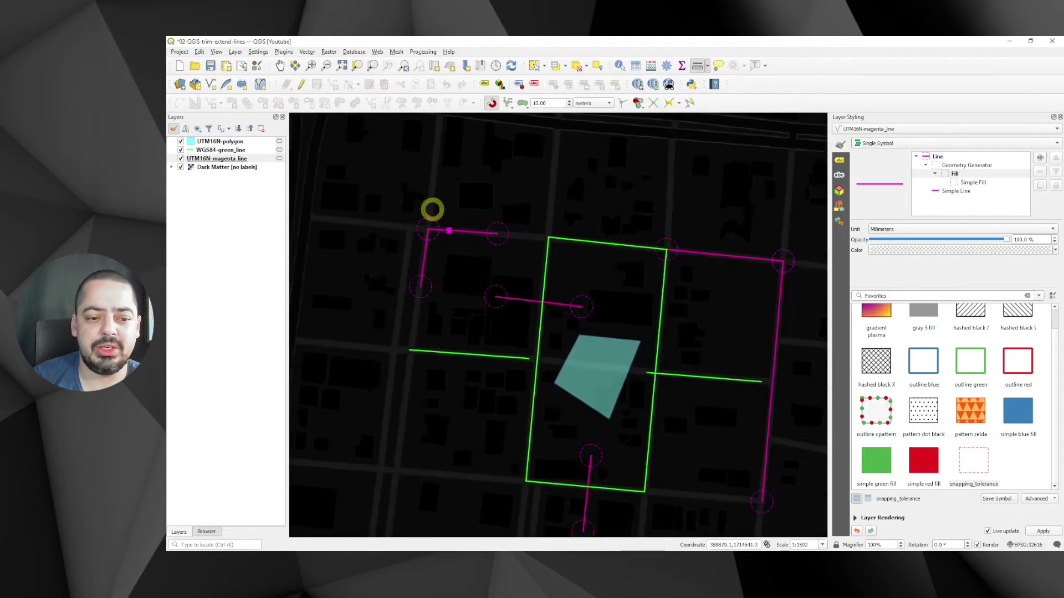
pyautogui.click(311, 65)
pyautogui.moveTo(386, 209); pyautogui.dragTo(813, 516)
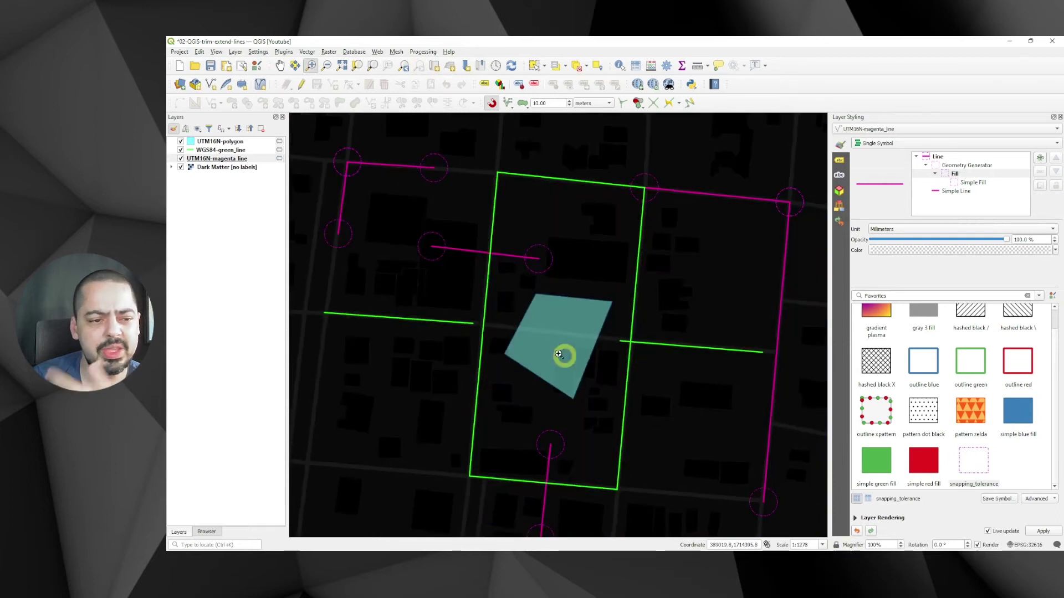
pyautogui.click(219, 150)
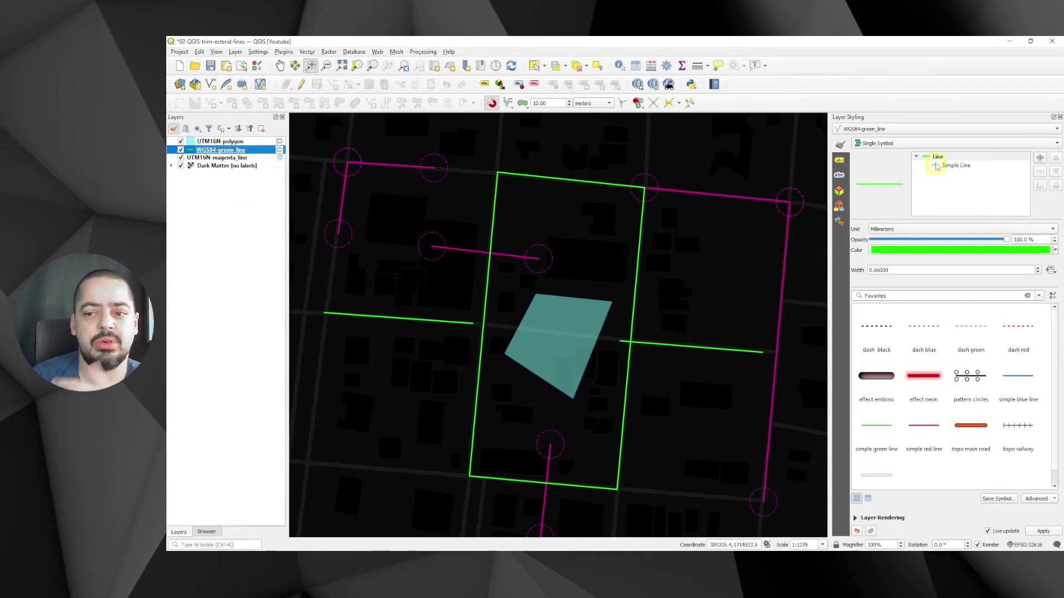
pyautogui.click(937, 159)
pyautogui.click(1040, 157)
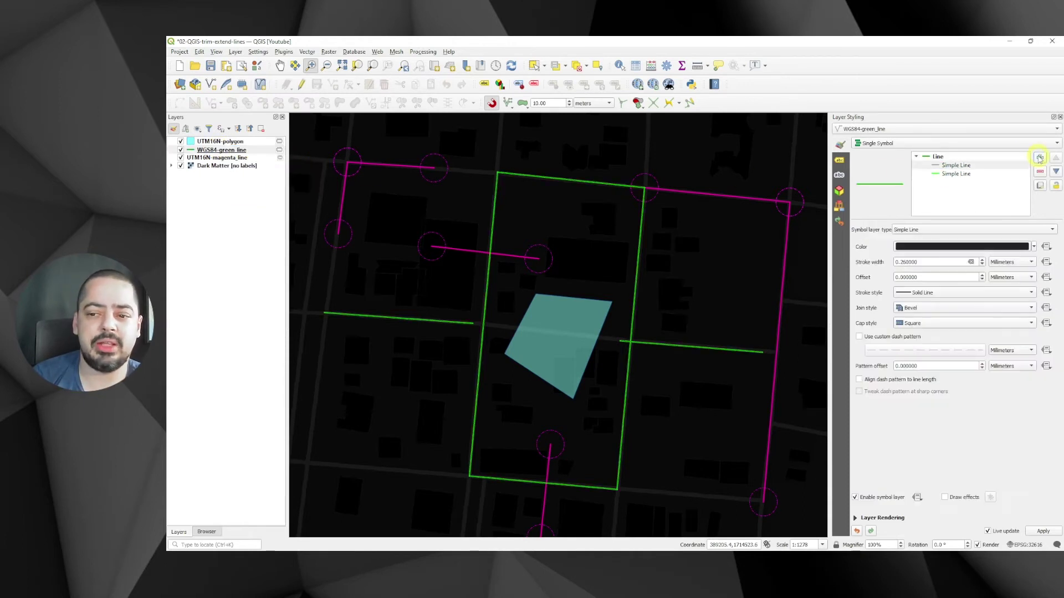
pyautogui.click(973, 165)
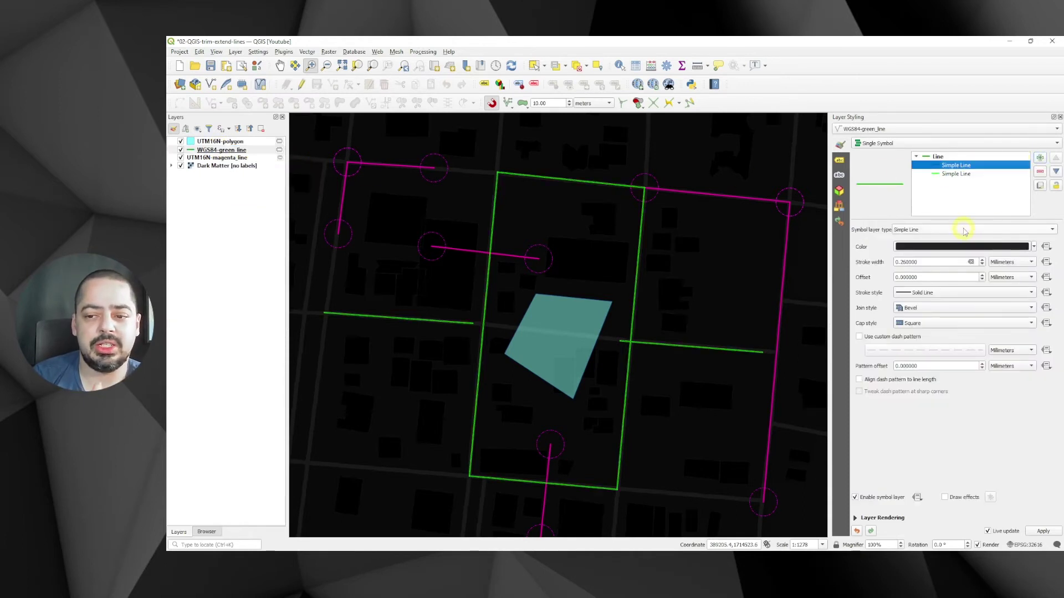
pyautogui.click(965, 229)
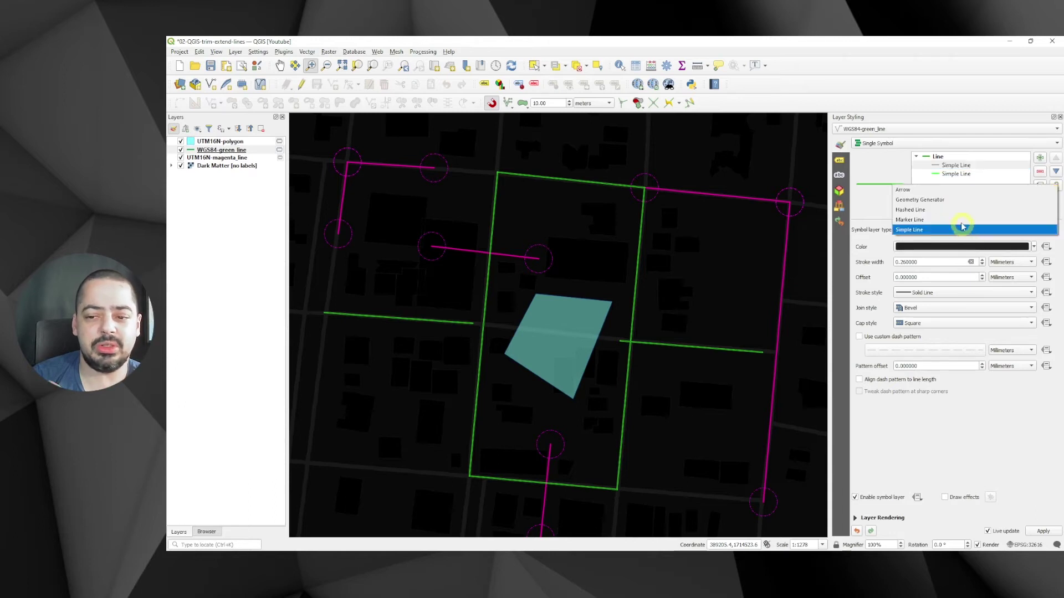
pyautogui.click(953, 199)
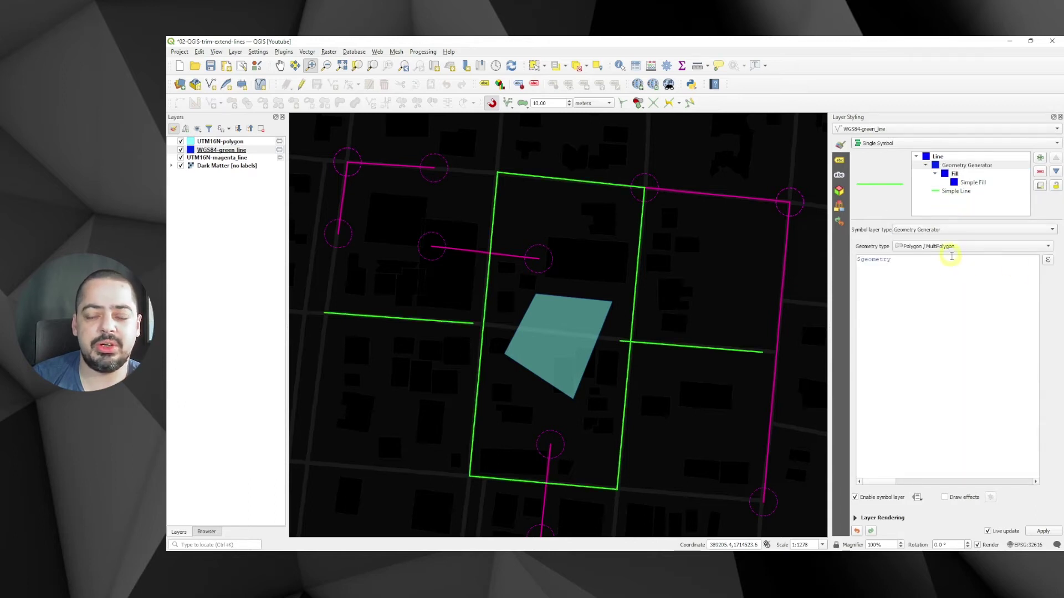
# Reuse the recent expression buffer(nodes_to_points( $geometry),10) for the green line's geometry generator, removing the leftover $geometry
pyautogui.click(1047, 260)
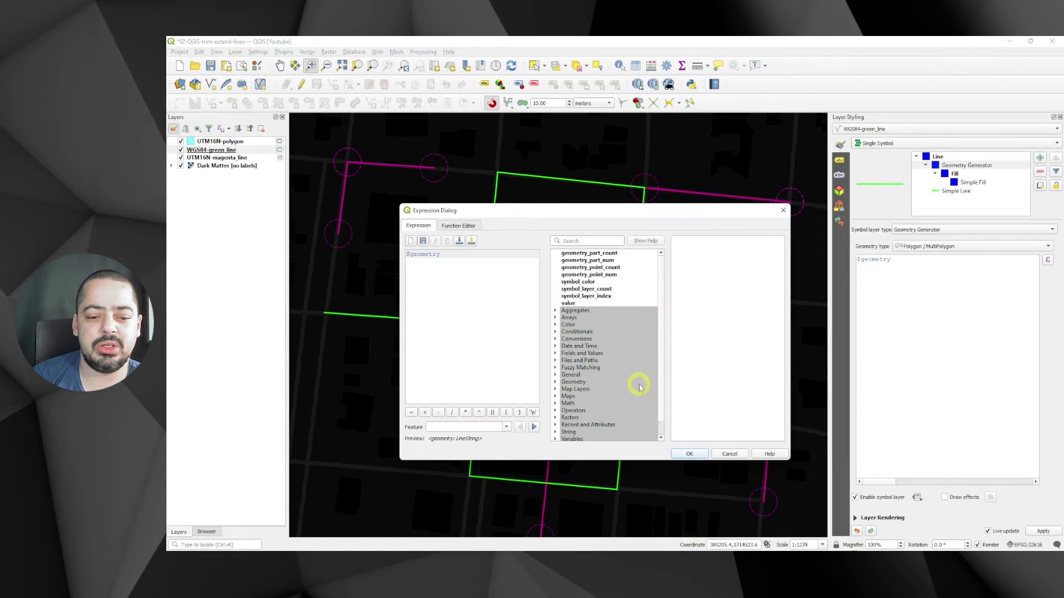
pyautogui.scroll(-1, 636, 380)
pyautogui.click(554, 432)
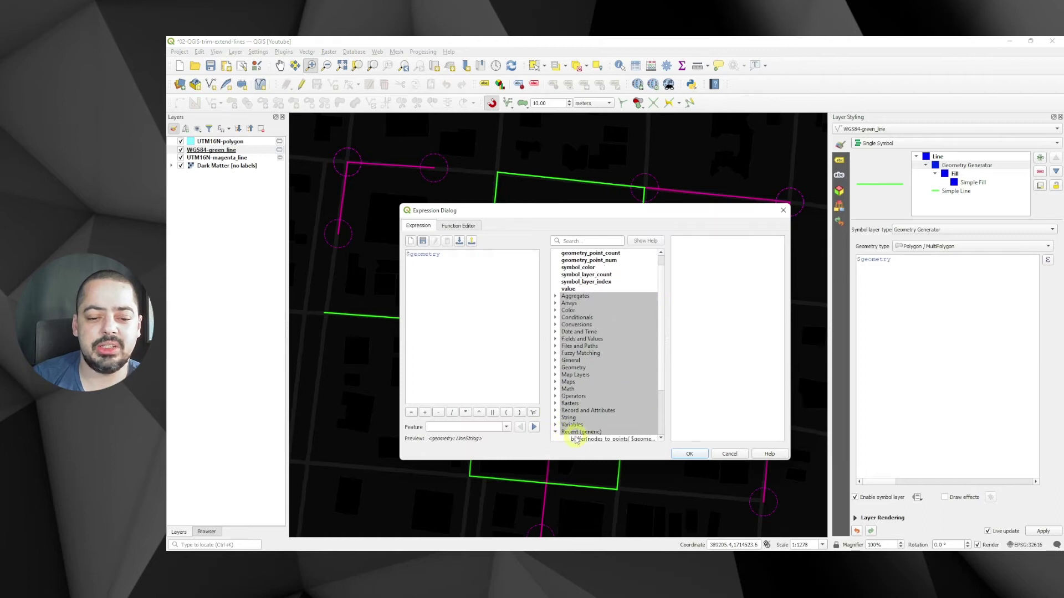
pyautogui.doubleClick(574, 439)
pyautogui.moveTo(460, 263); pyautogui.dragTo(430, 263)
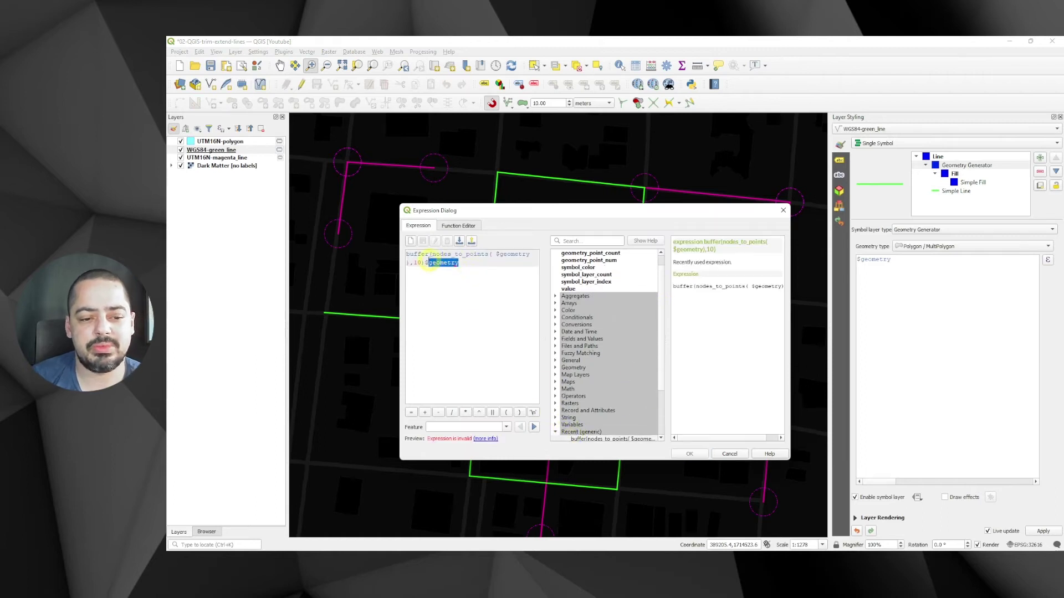
pyautogui.press('BackSpace')
pyautogui.press('BackSpace')
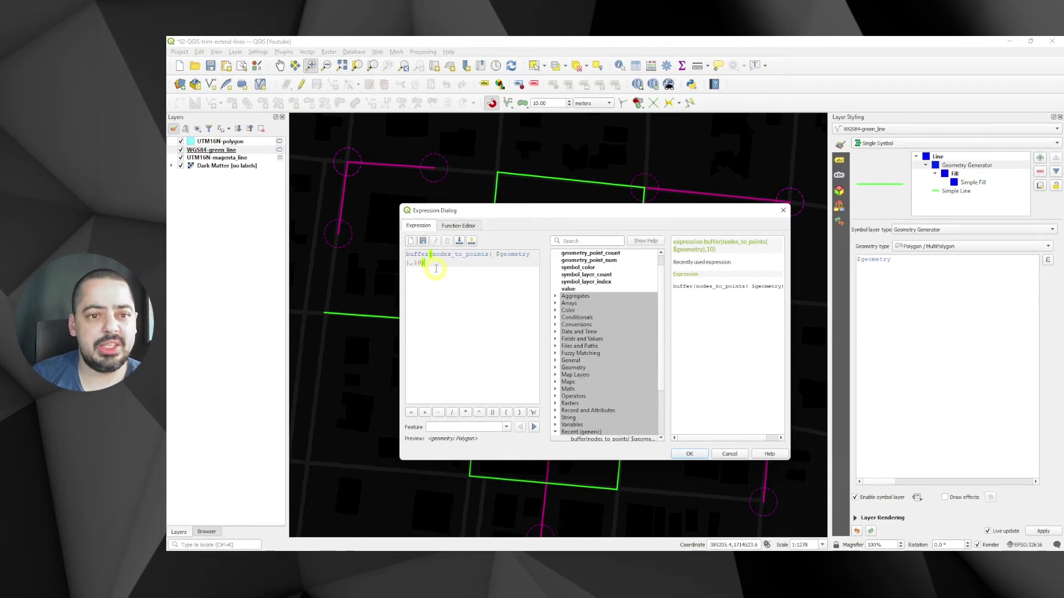
pyautogui.click(689, 453)
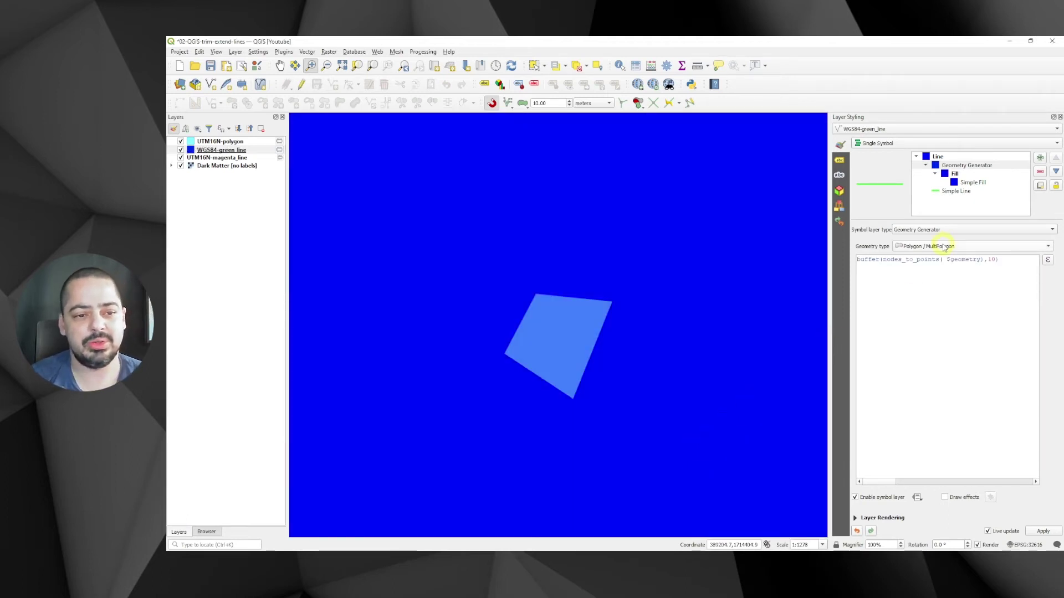
# Change the buffer distance in the WGS84-green_line expression to 1/111120
pyautogui.click(227, 150)
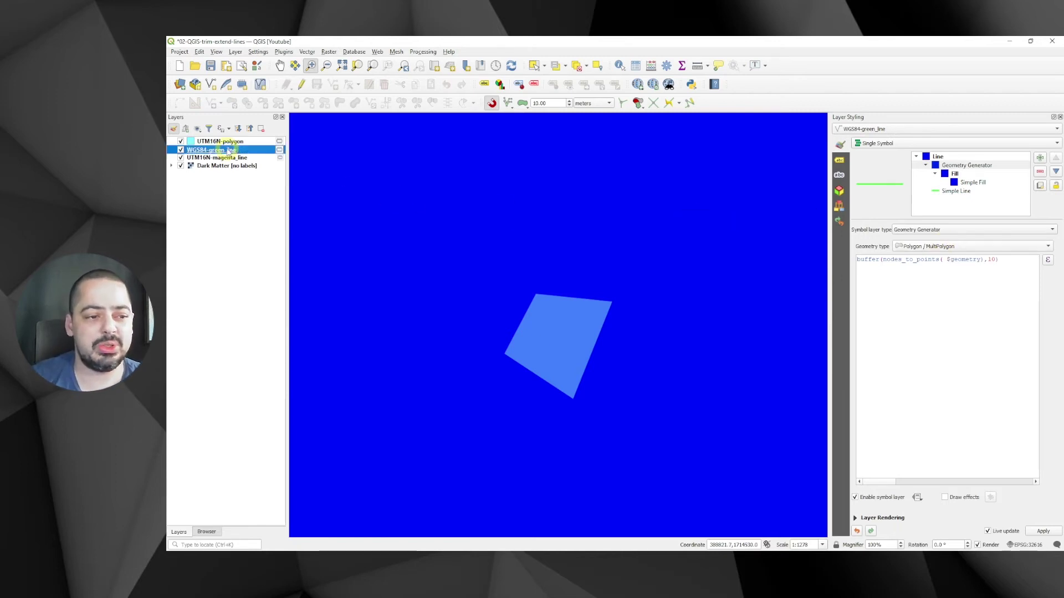
pyautogui.scroll(-4, 533, 295)
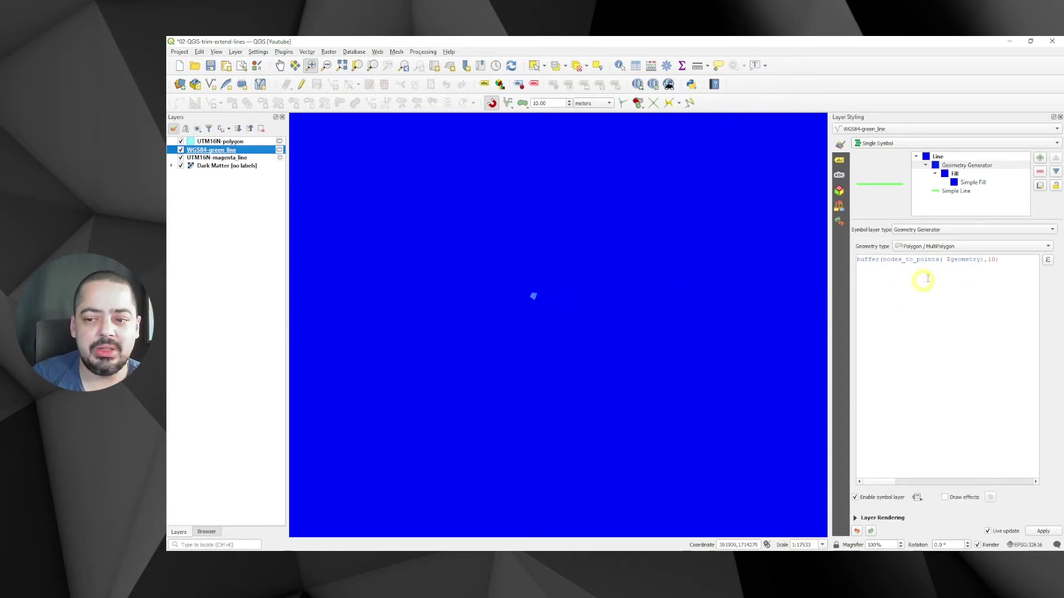
pyautogui.doubleClick(992, 259)
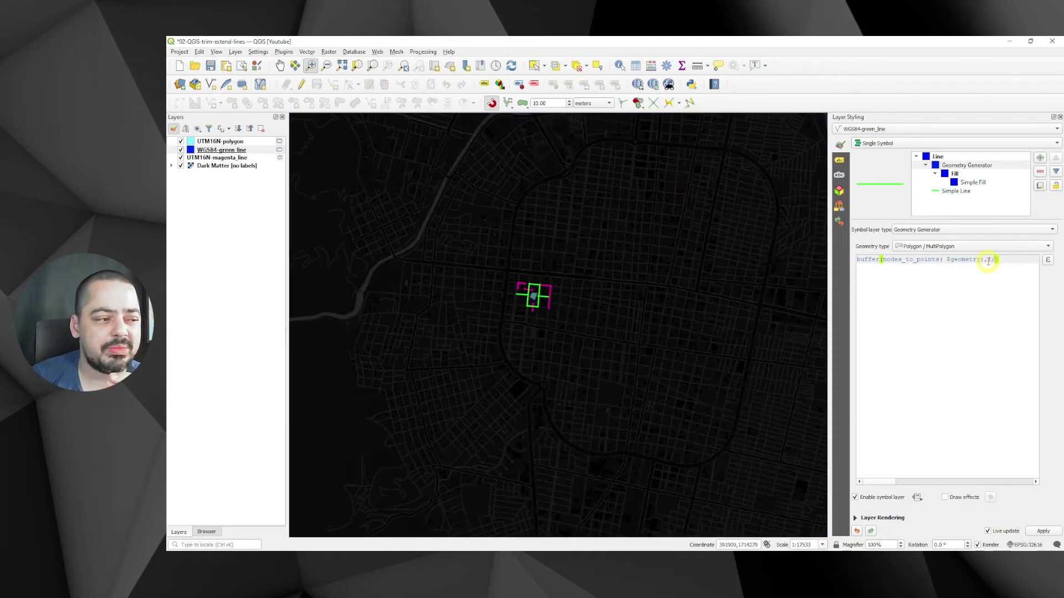
pyautogui.write('1111')
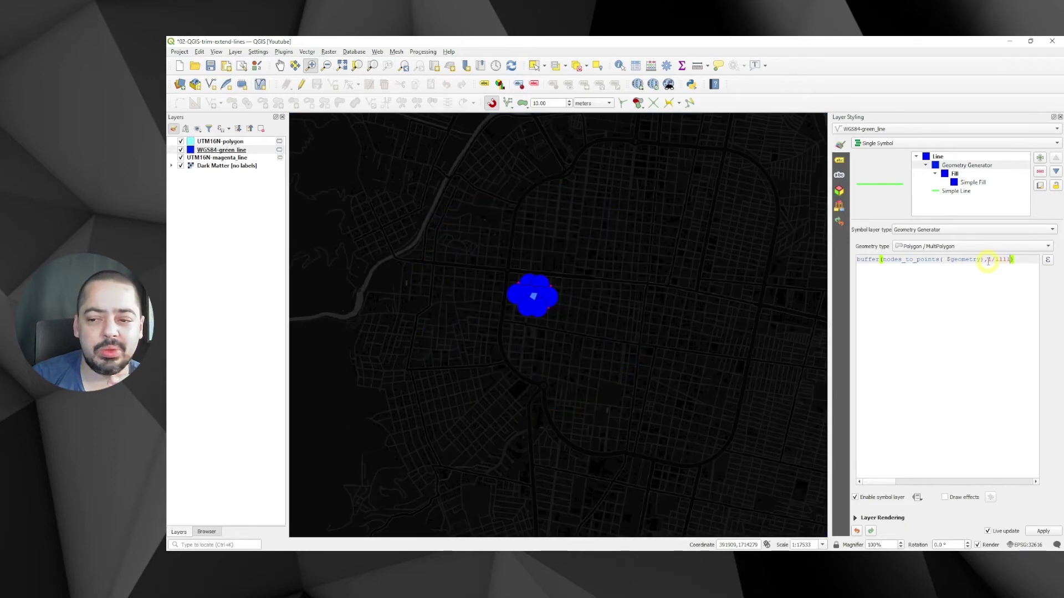
pyautogui.write('20')
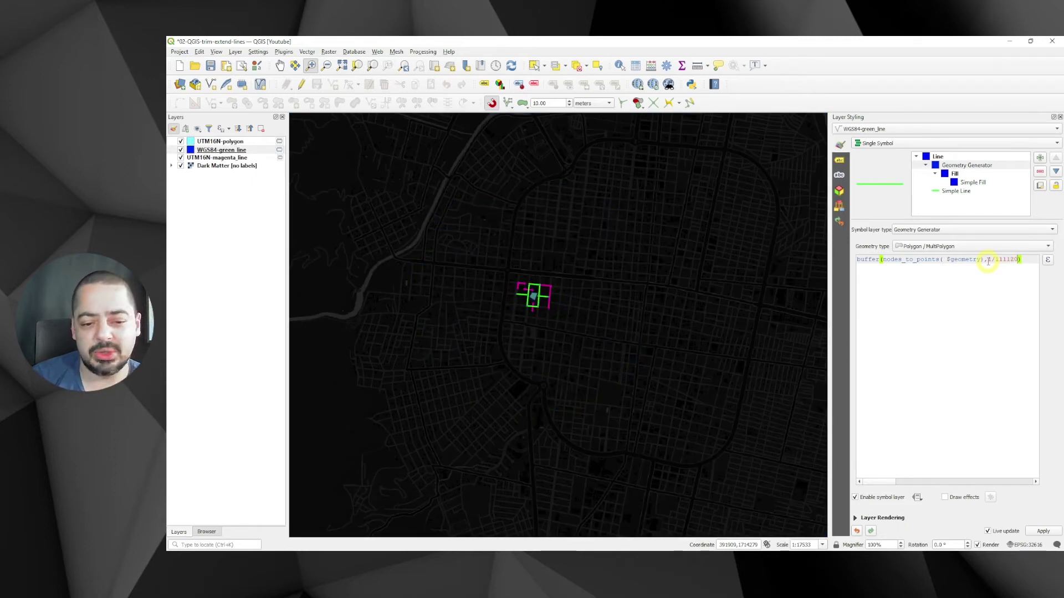
# Set the buffer distance in the WGS84-green_line expression to 10/111120 and compare the circle at the rectangle's corner with the magenta buffer
pyautogui.moveTo(509, 268); pyautogui.dragTo(561, 317)
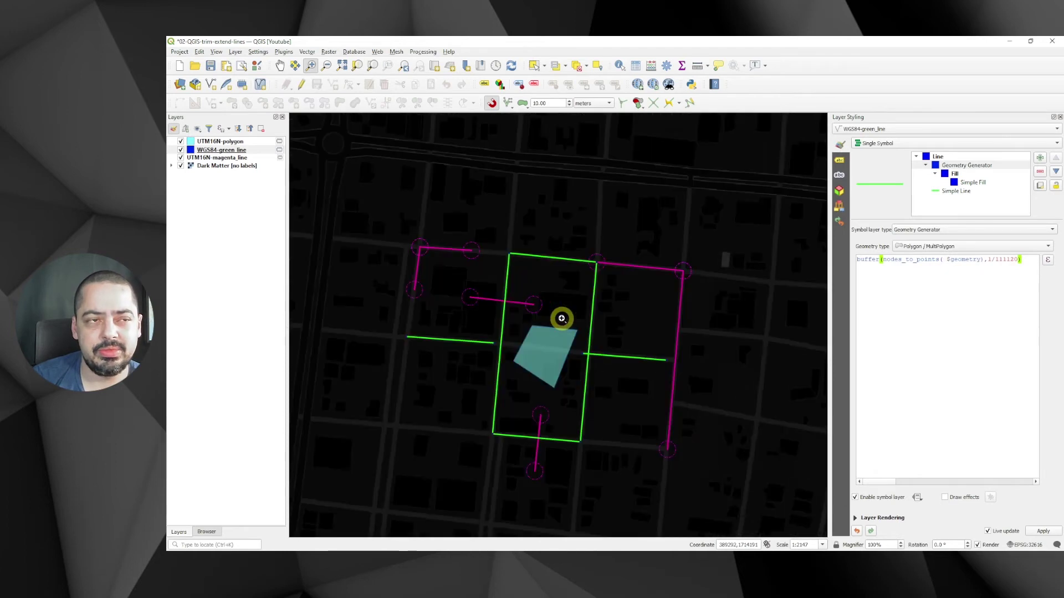
pyautogui.moveTo(370, 205); pyautogui.dragTo(720, 496)
pyautogui.click(992, 260)
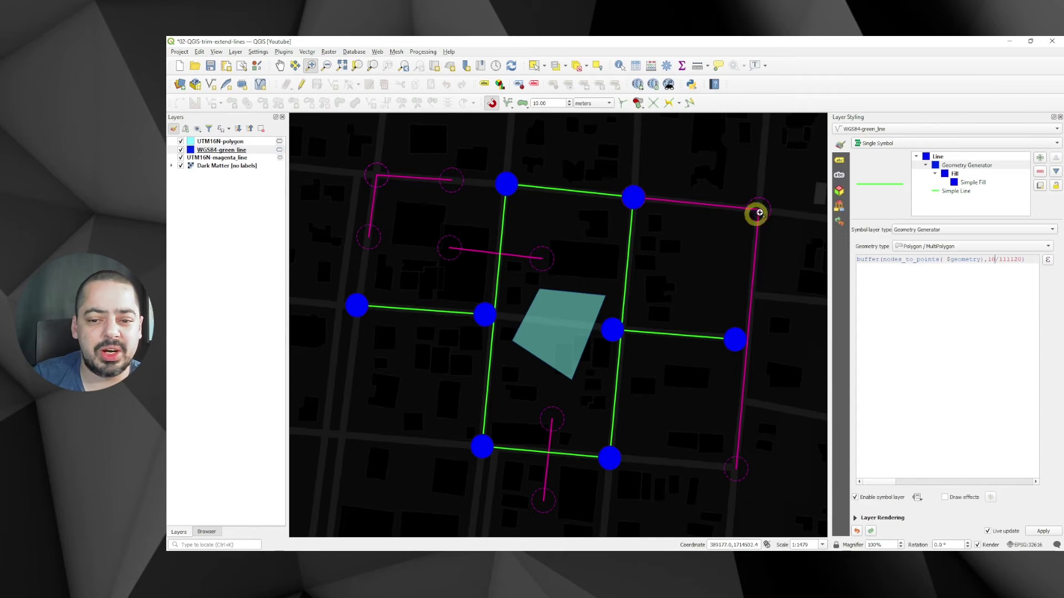
pyautogui.moveTo(613, 178); pyautogui.dragTo(662, 218)
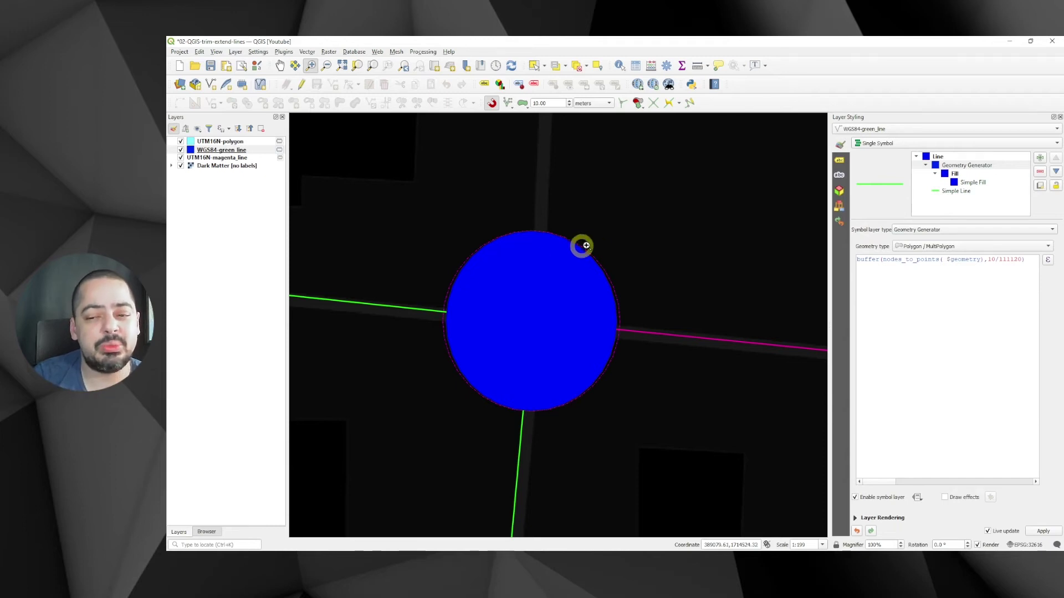
pyautogui.scroll(-3, 596, 254)
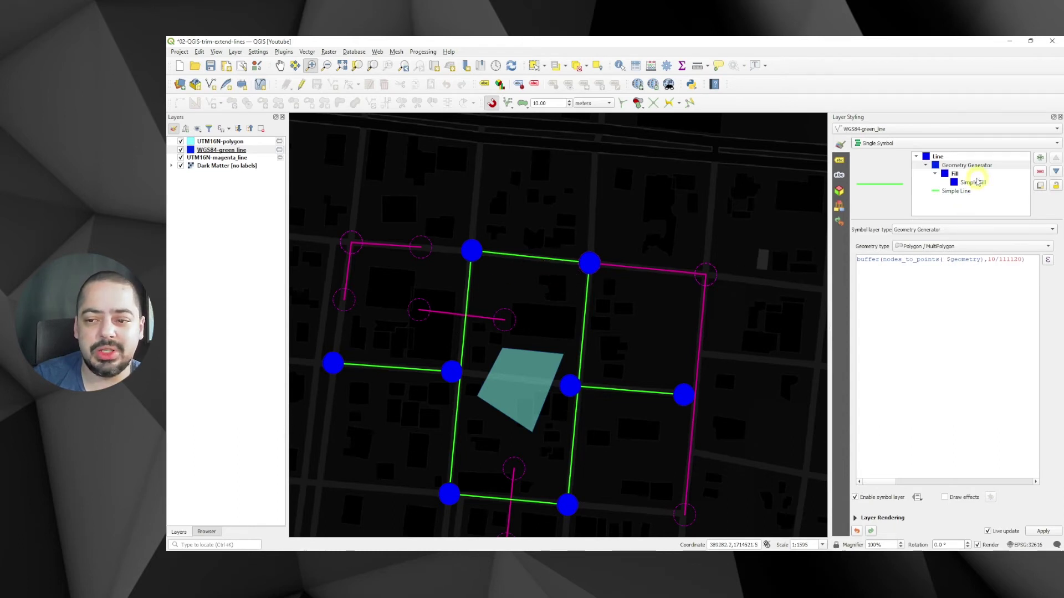
# Apply the snapping_tolerance favorite to the fill of the green line's geometry generator
pyautogui.click(972, 183)
pyautogui.click(962, 174)
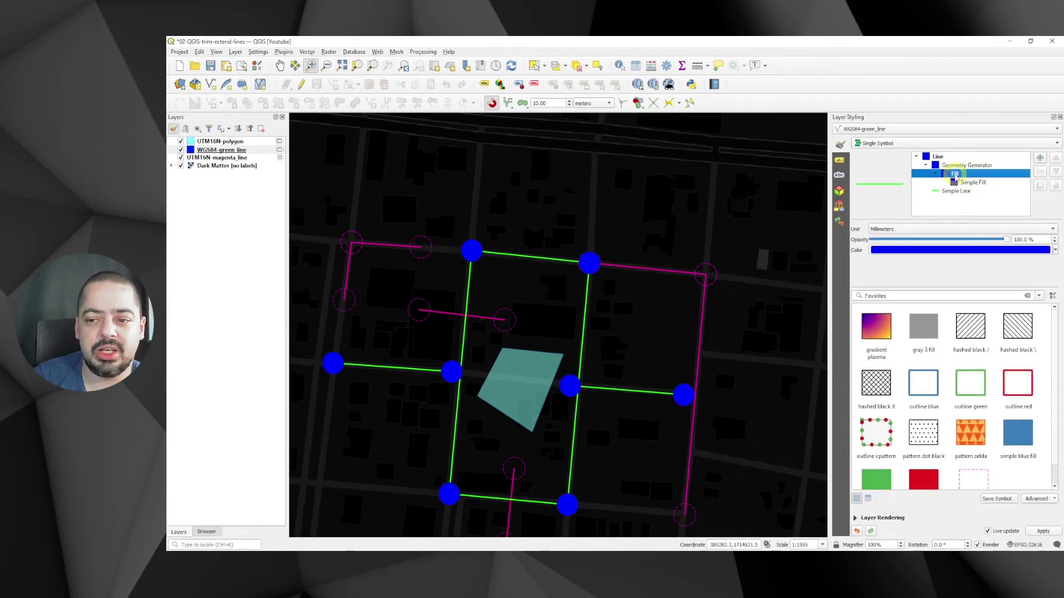
pyautogui.click(967, 481)
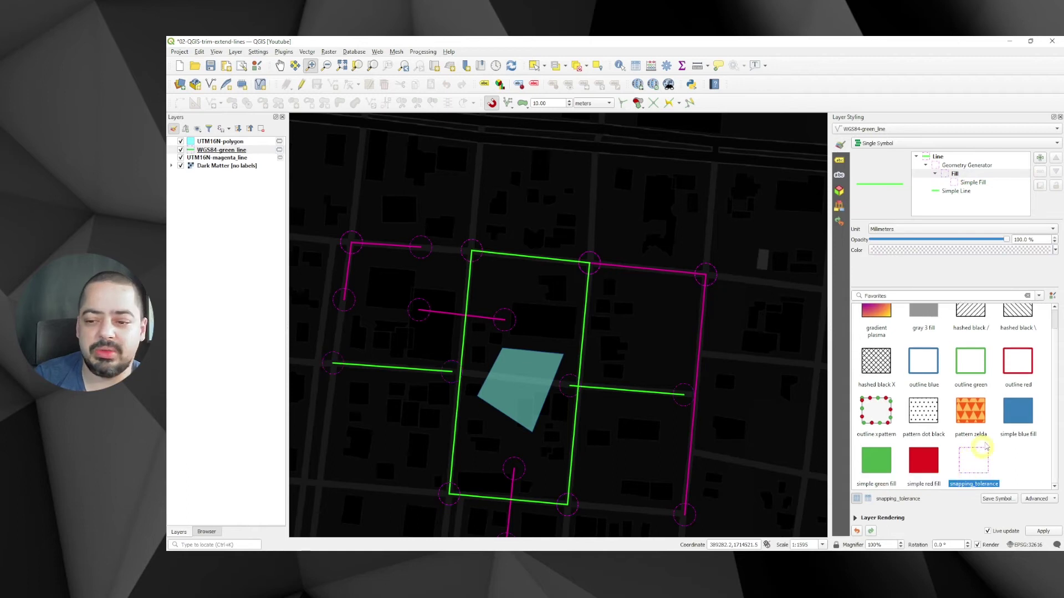
# Copy the green line's simple line color and paste it as the stroke color of the buffer's simple fill
pyautogui.click(942, 195)
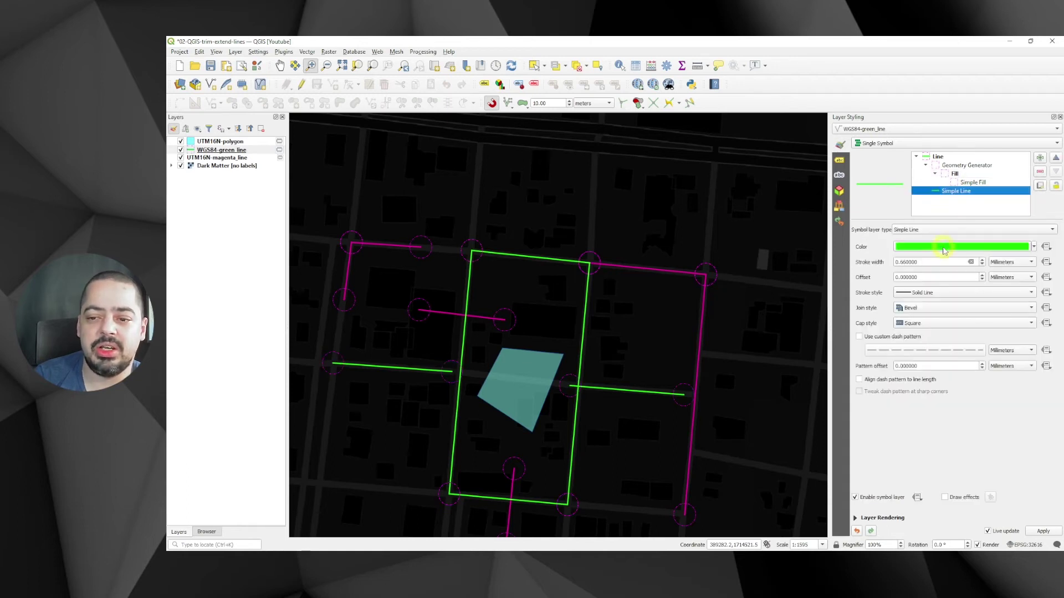
pyautogui.click(945, 249)
pyautogui.click(917, 416)
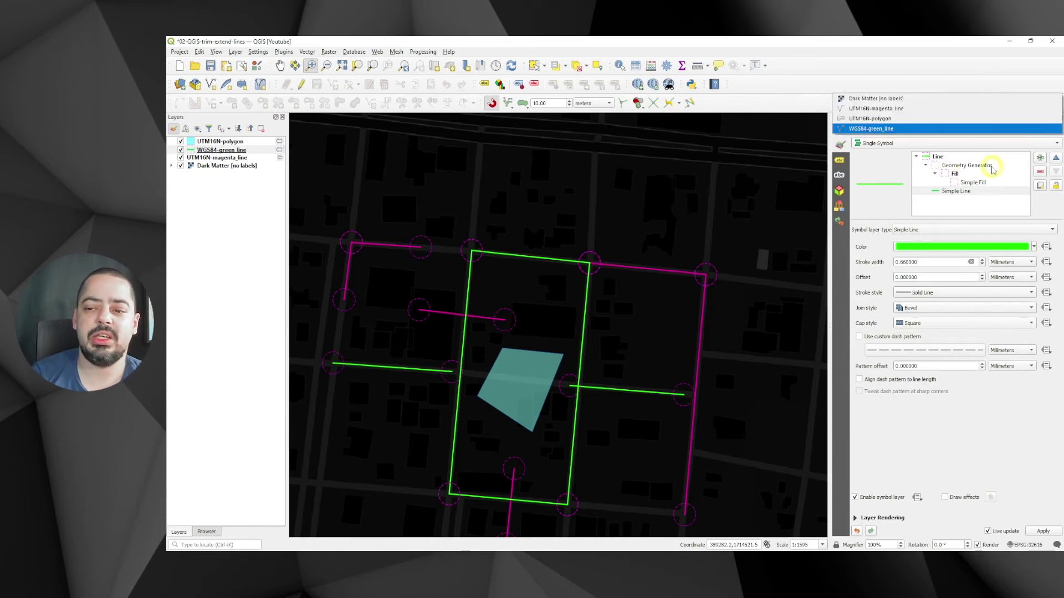
pyautogui.click(988, 166)
pyautogui.click(964, 174)
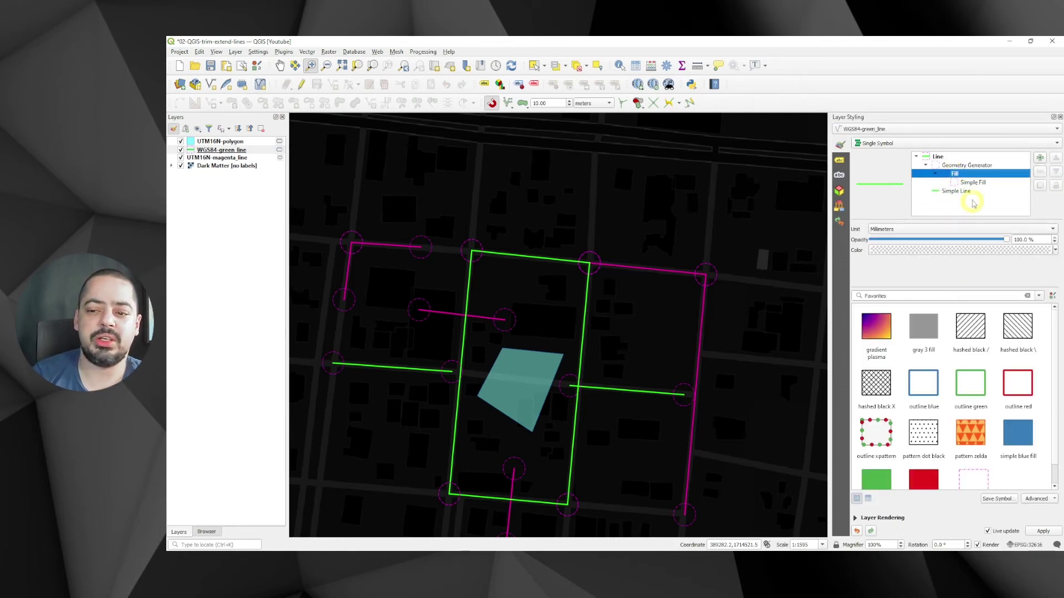
pyautogui.click(970, 183)
pyautogui.click(963, 277)
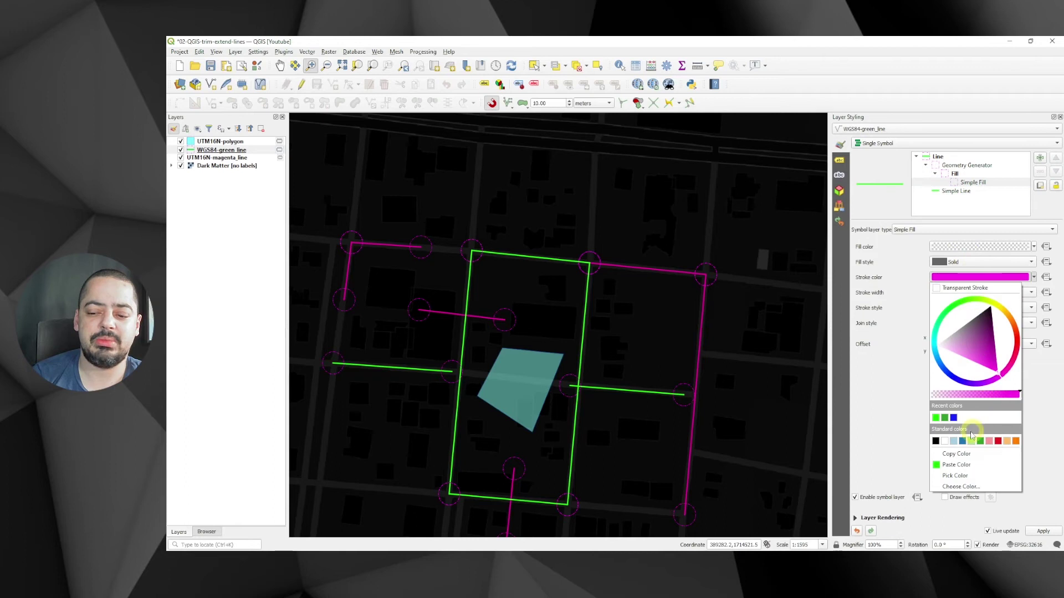
pyautogui.click(962, 464)
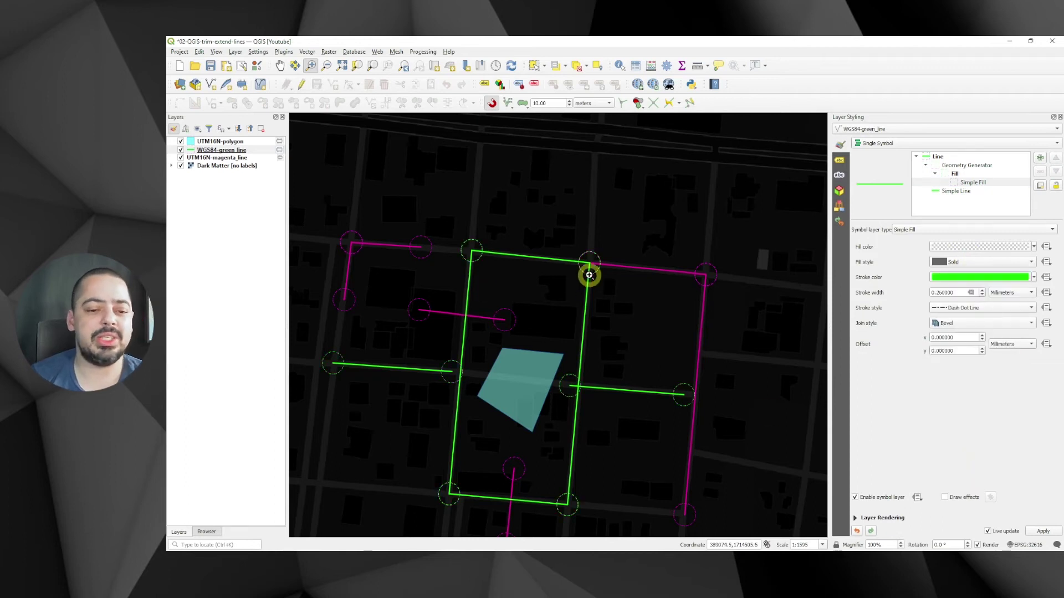
pyautogui.scroll(-1, 602, 248)
pyautogui.moveTo(416, 222); pyautogui.dragTo(692, 413)
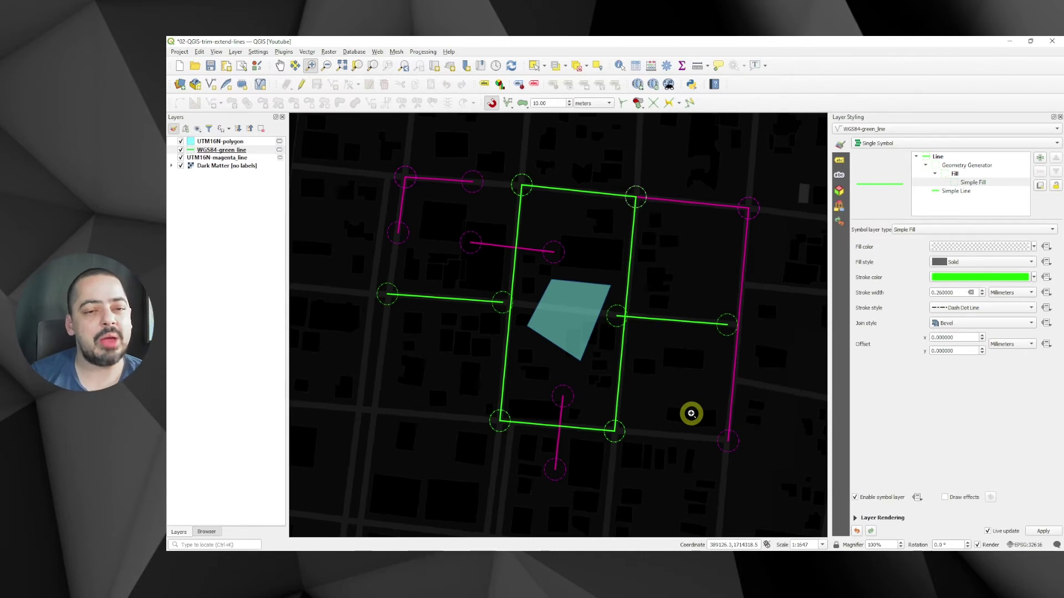
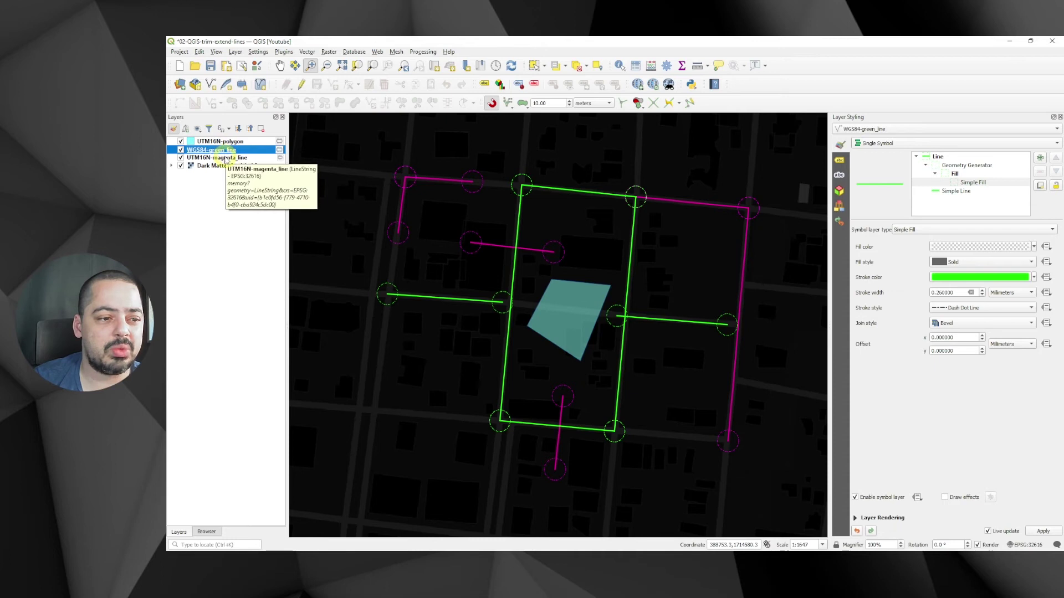
# Put UTM16N-magenta_line in edit mode with the Trim/Extend Feature tool, and adjust the snapping type so that Segment is enabled
pyautogui.click(227, 158)
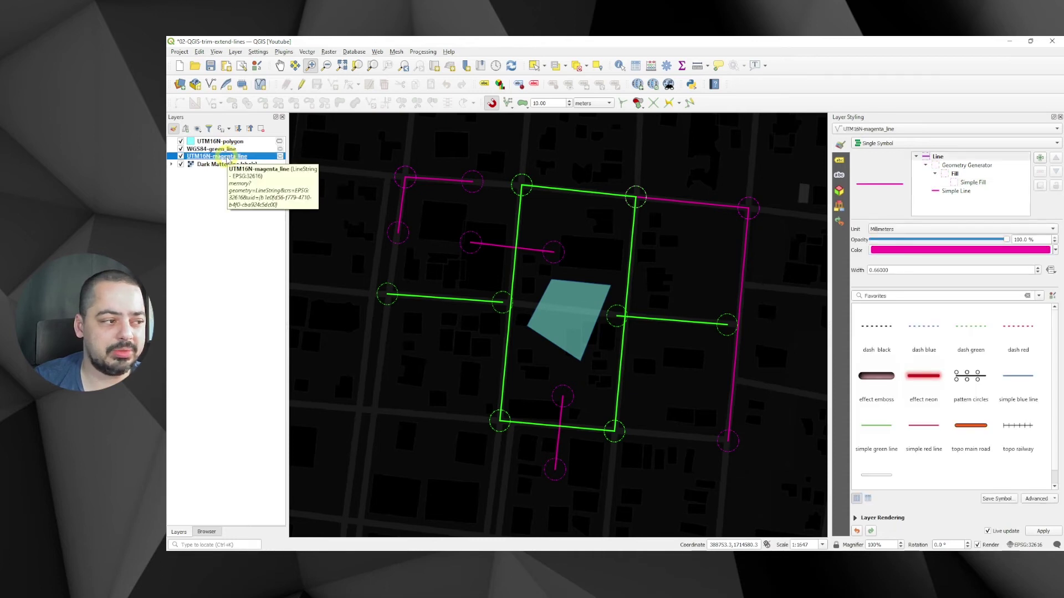
pyautogui.click(302, 87)
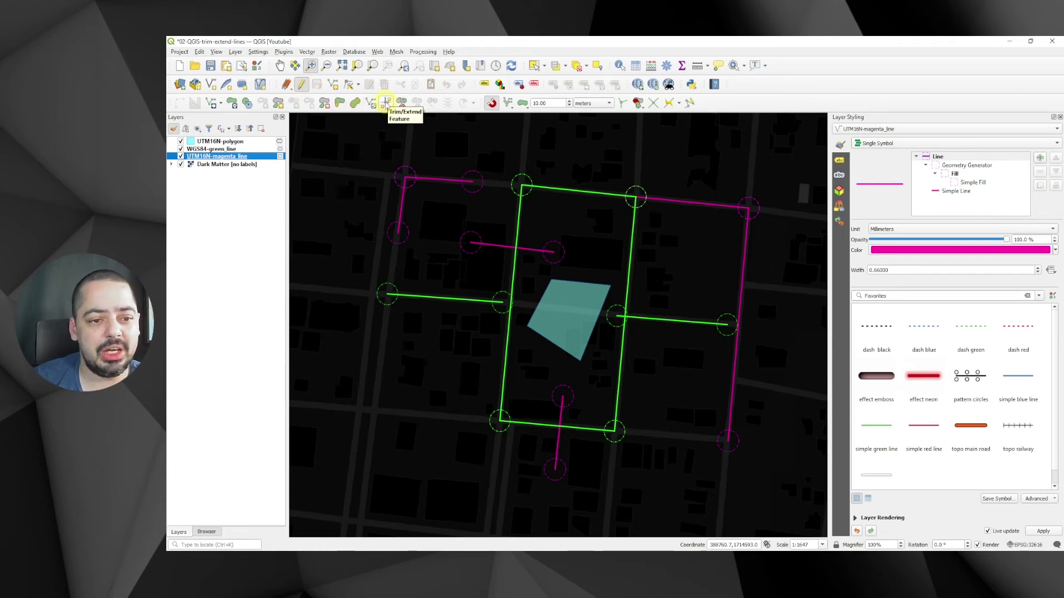
pyautogui.click(386, 104)
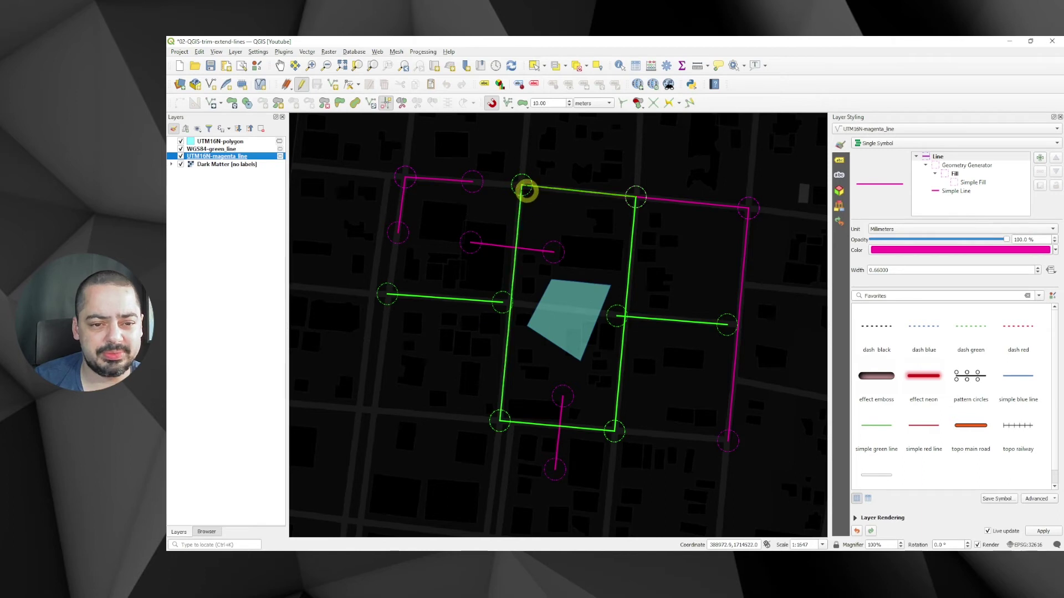
pyautogui.click(522, 104)
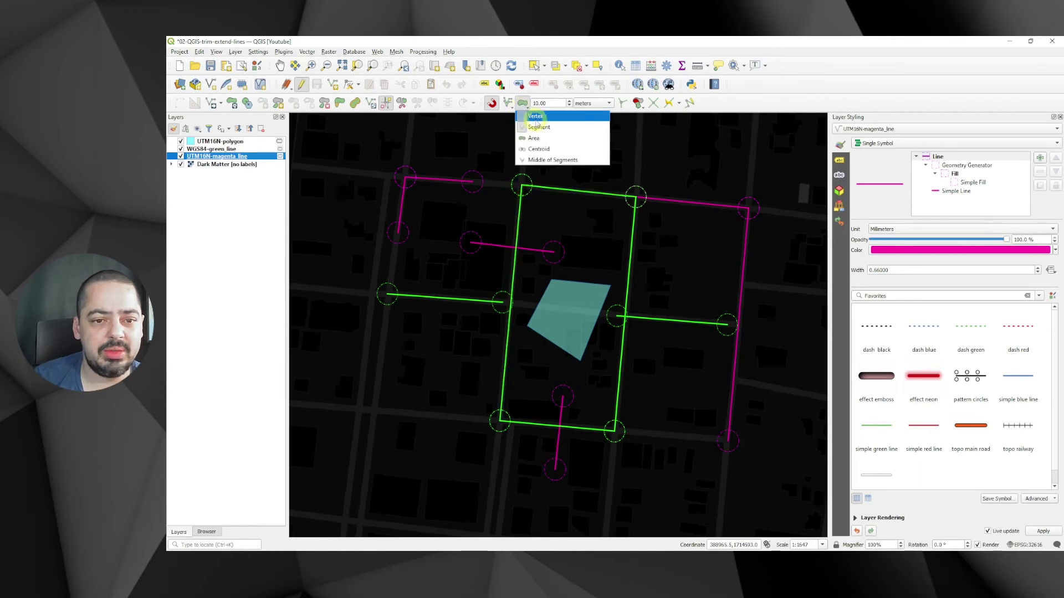
pyautogui.click(549, 185)
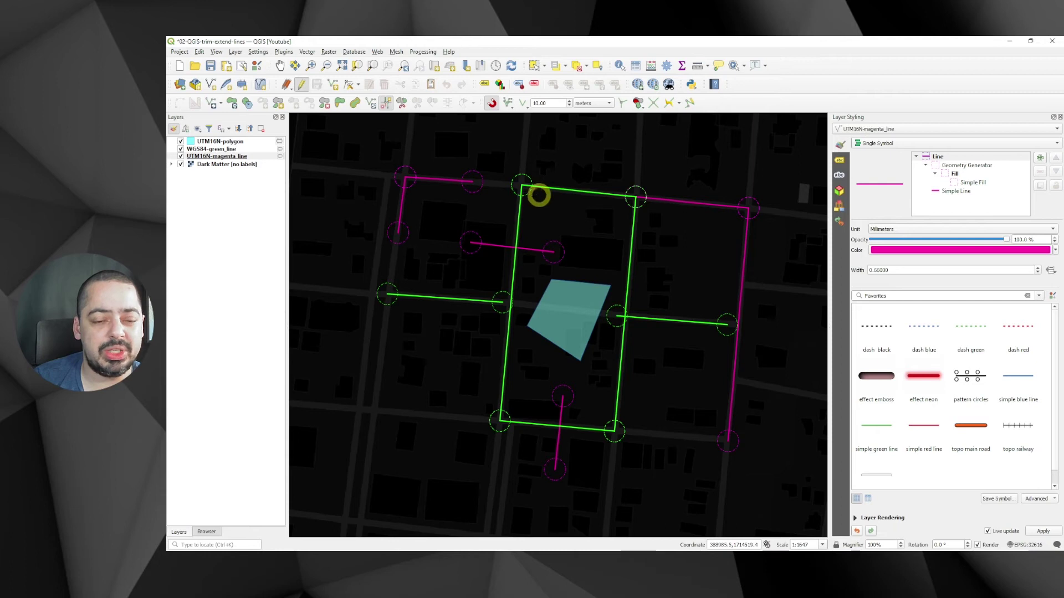
pyautogui.click(523, 105)
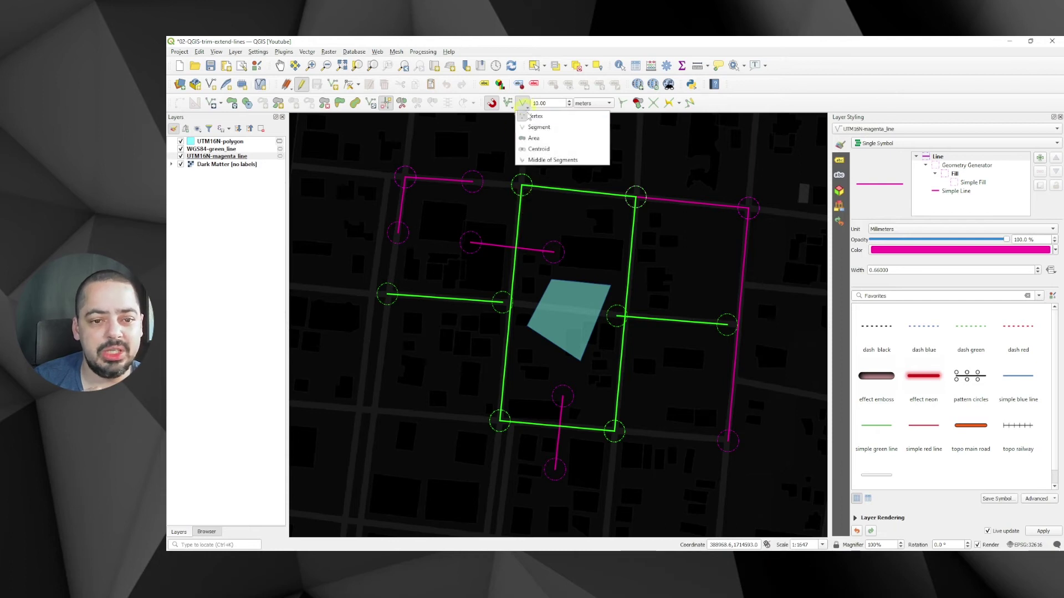
pyautogui.click(527, 128)
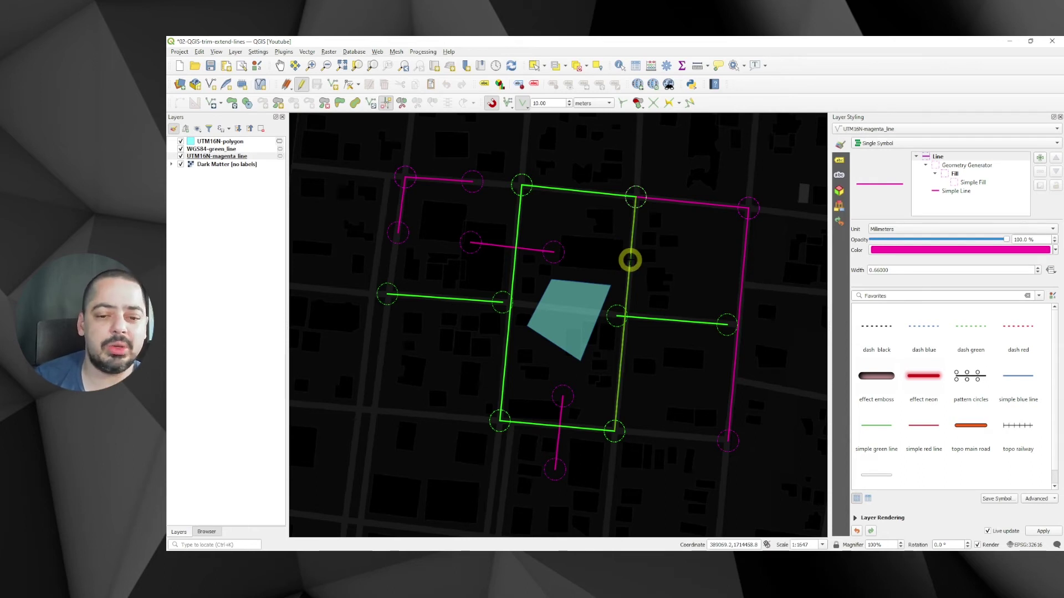
# Try to extend the short horizontal magenta line to the green rectangle's right side, and discard the layer's edits
pyautogui.click(630, 262)
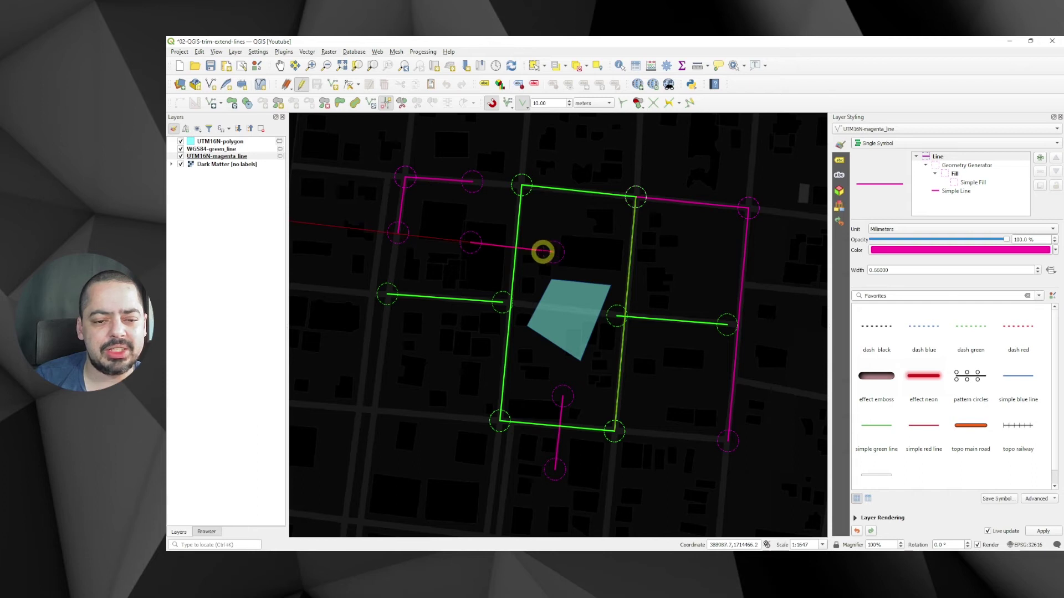
pyautogui.click(554, 251)
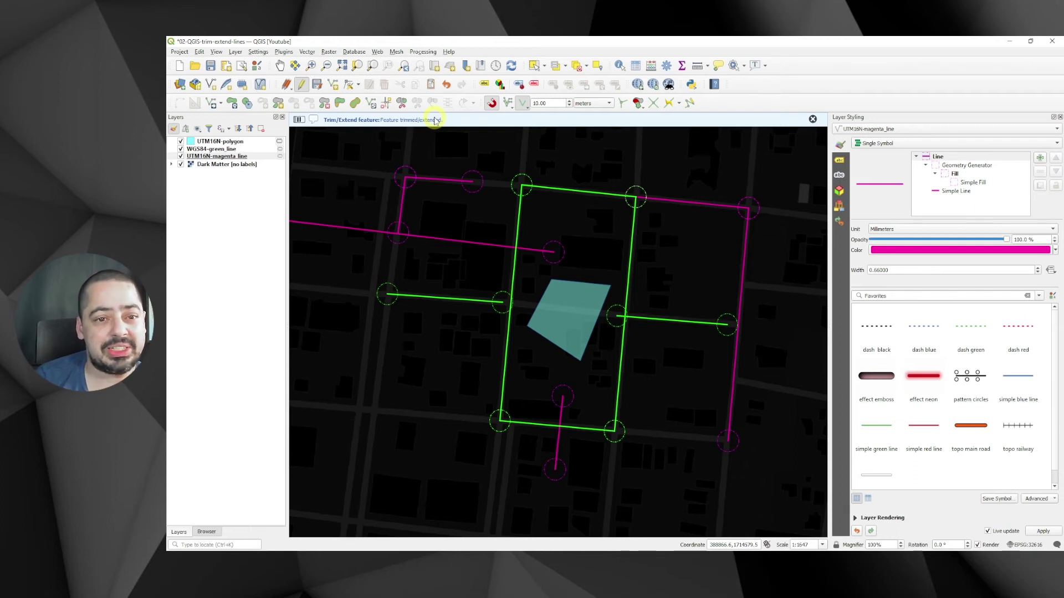
pyautogui.scroll(-4, 532, 238)
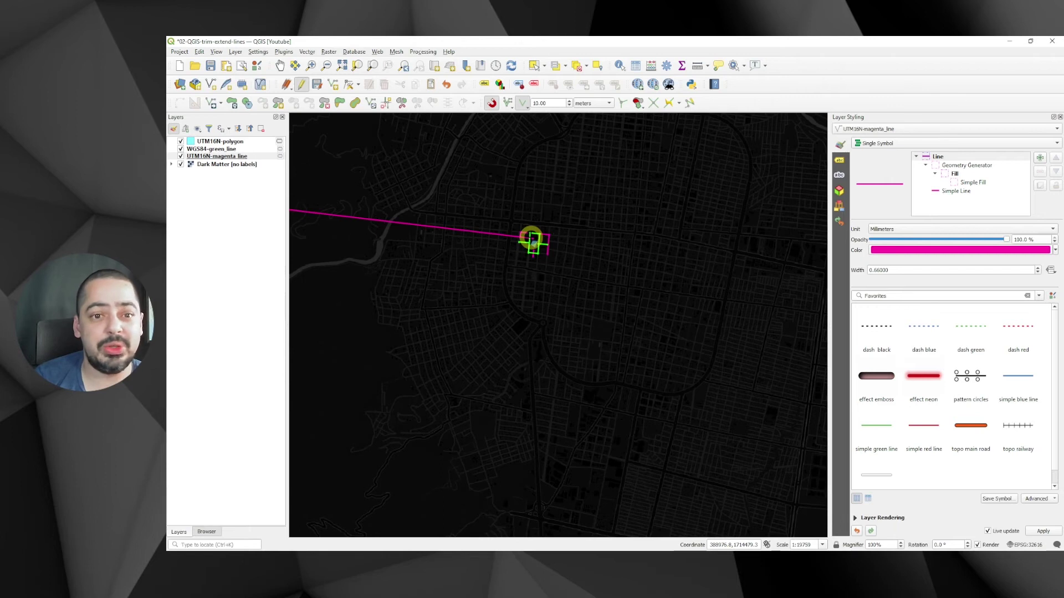
pyautogui.click(312, 66)
pyautogui.moveTo(503, 212); pyautogui.dragTo(564, 272)
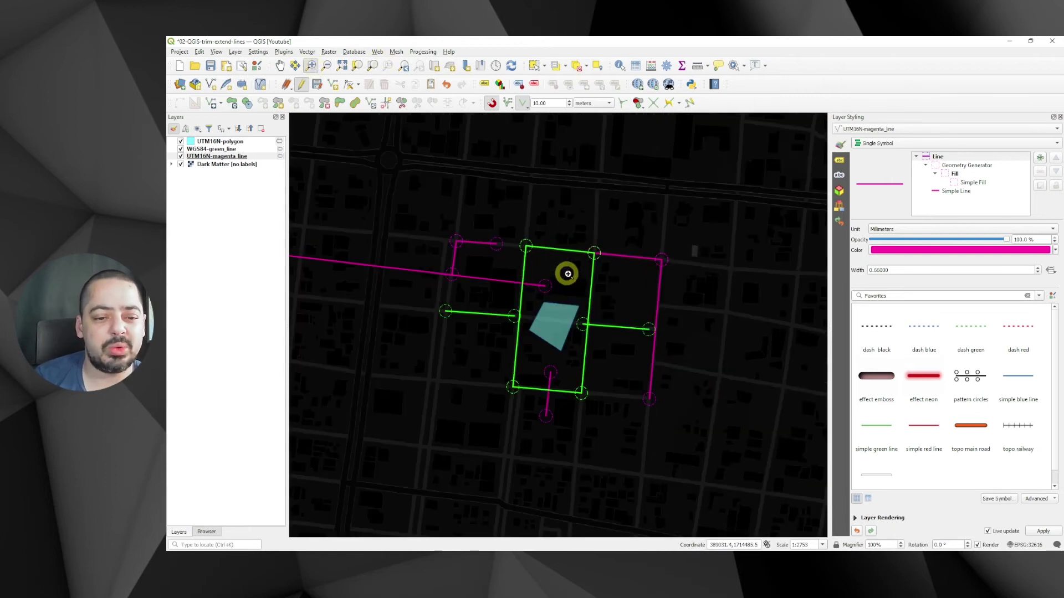
pyautogui.moveTo(415, 190); pyautogui.dragTo(714, 436)
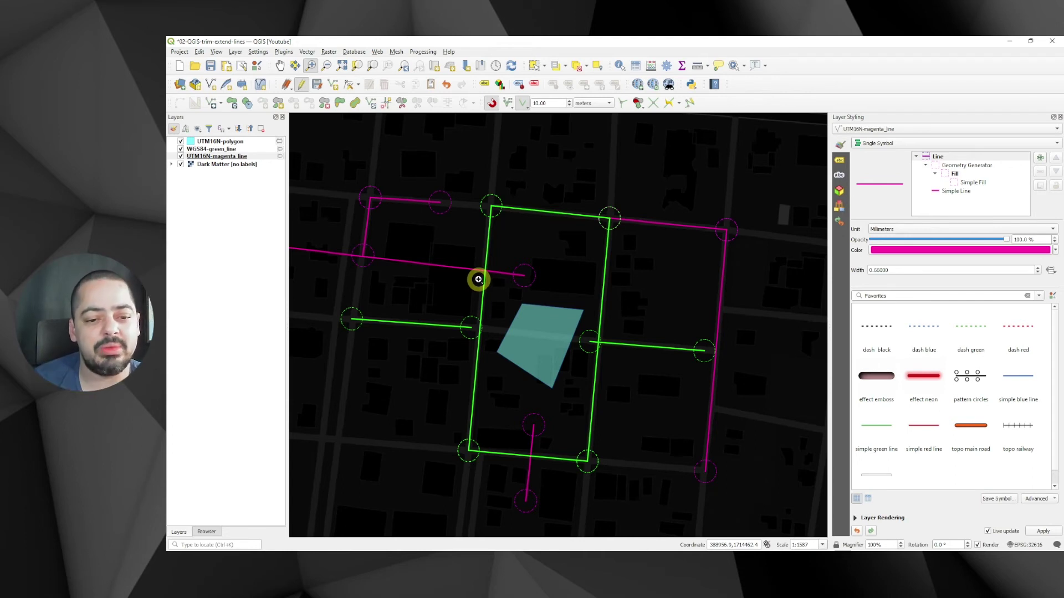
pyautogui.click(301, 84)
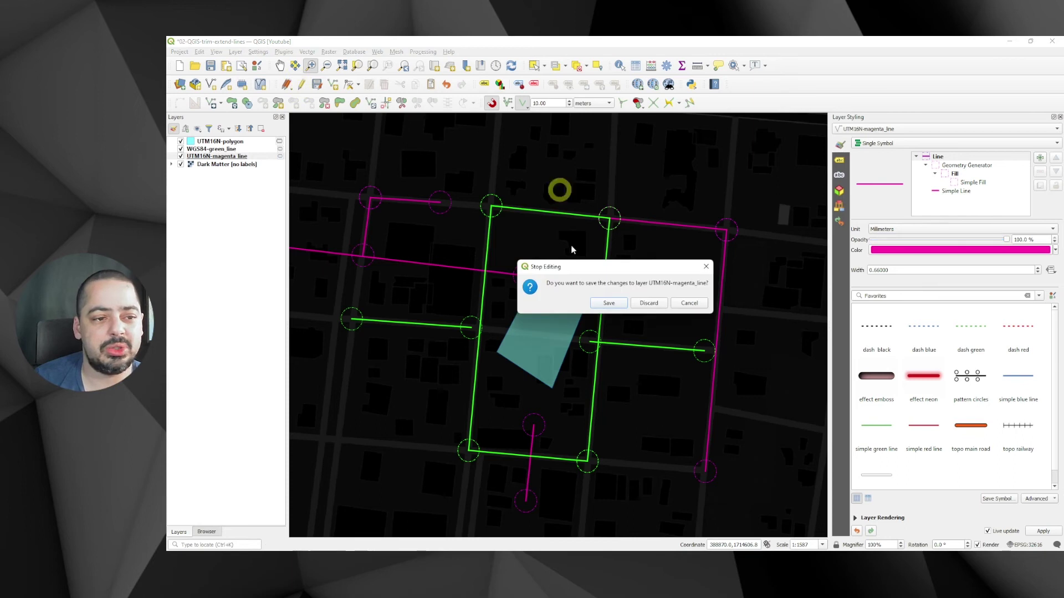
pyautogui.click(649, 303)
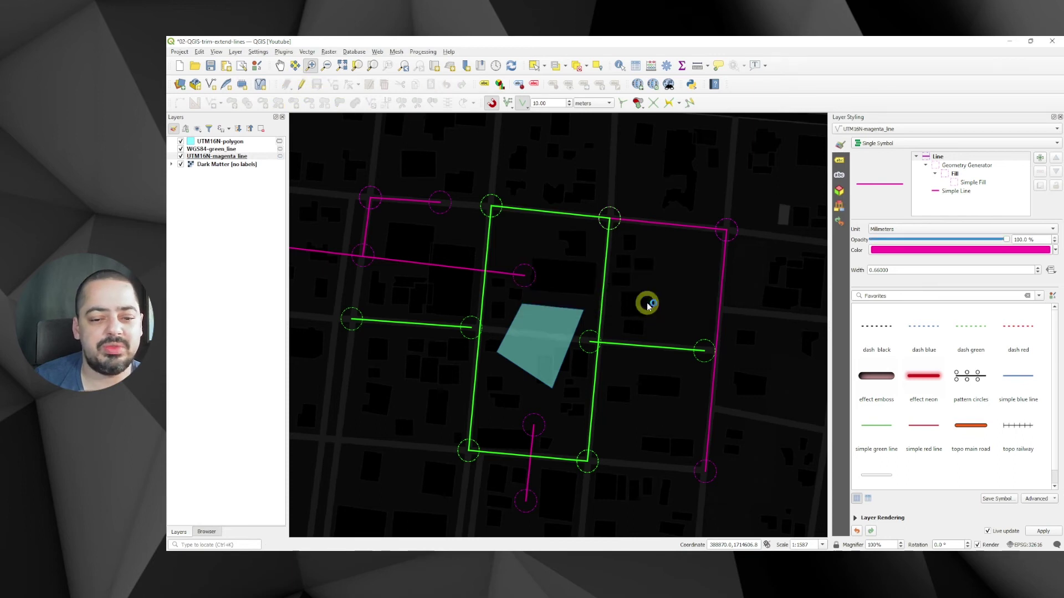
# Start editing WGS84-green_line and extend its left horizontal line to the rectangle's left side with Trim/Extend Feature
pyautogui.click(215, 149)
pyautogui.click(300, 84)
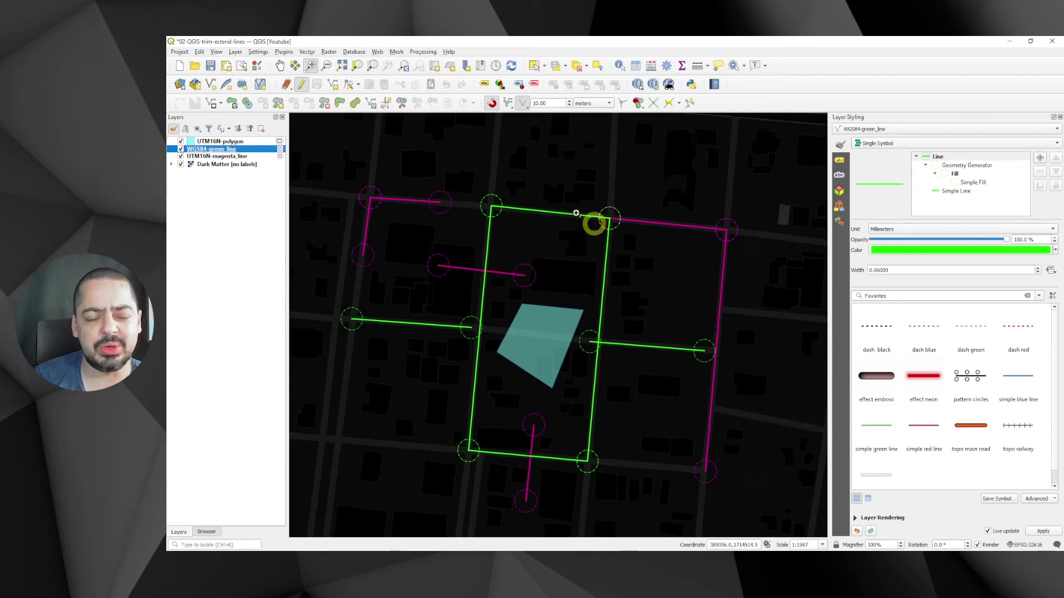
pyautogui.click(387, 103)
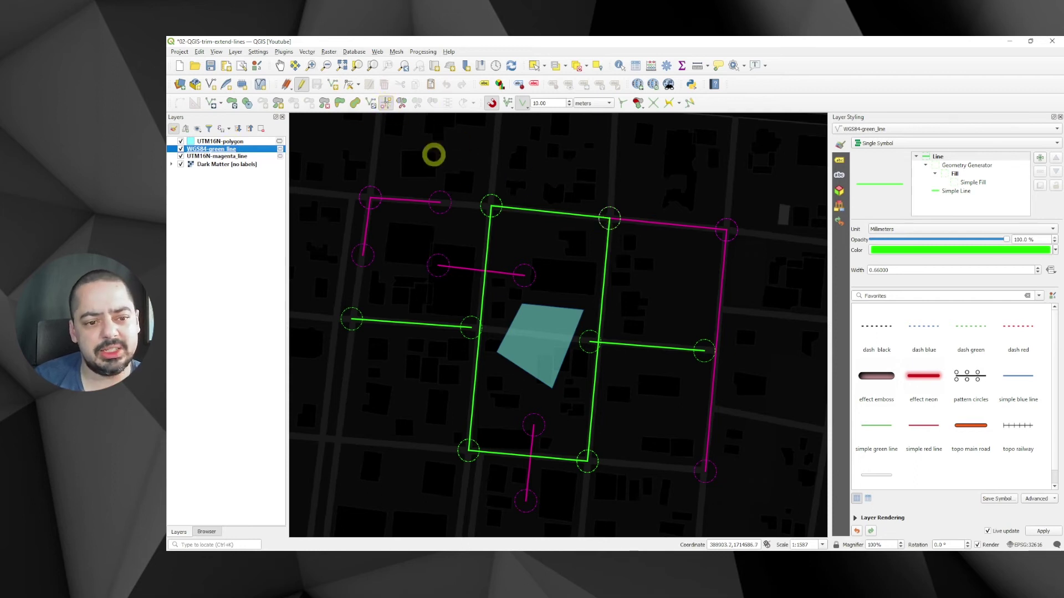
pyautogui.click(467, 327)
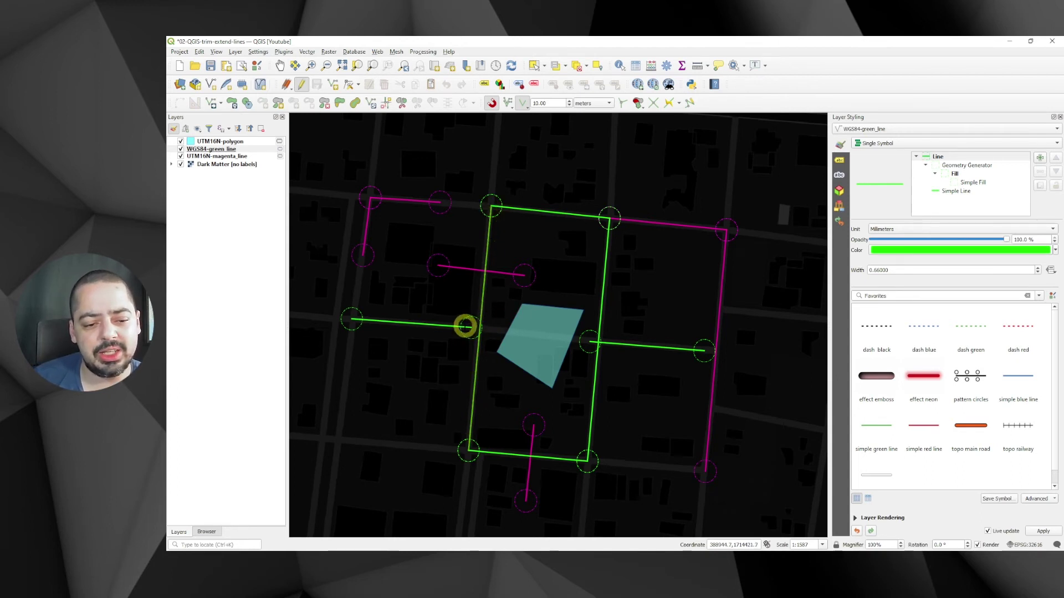
pyautogui.click(466, 326)
# Inspect the junction of the extended green line and the rectangle's side with the Vertex tool for a shared vertex
pyautogui.scroll(2, 474, 328)
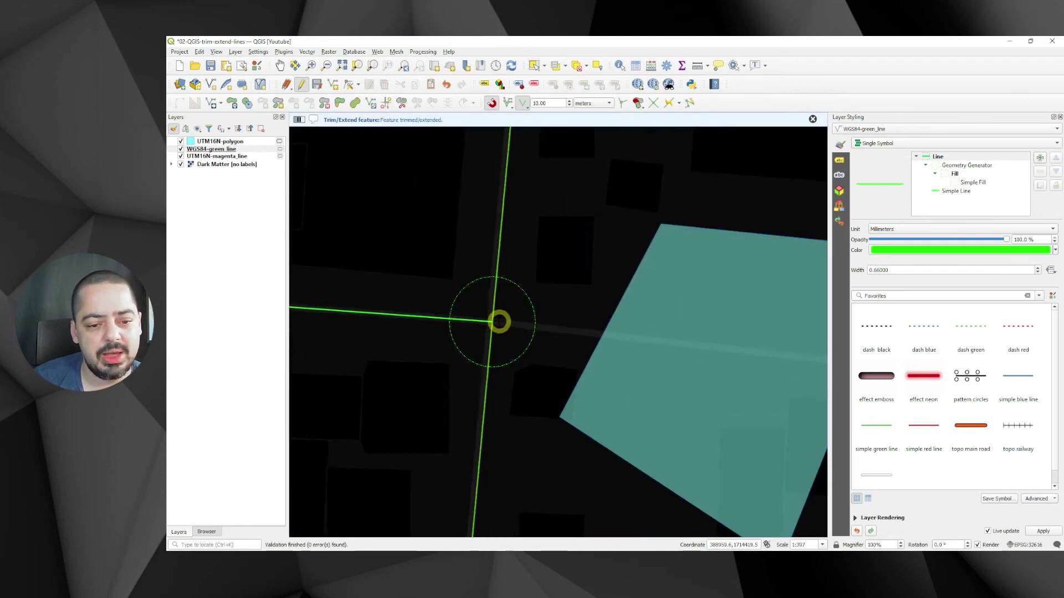
pyautogui.scroll(-1, 499, 321)
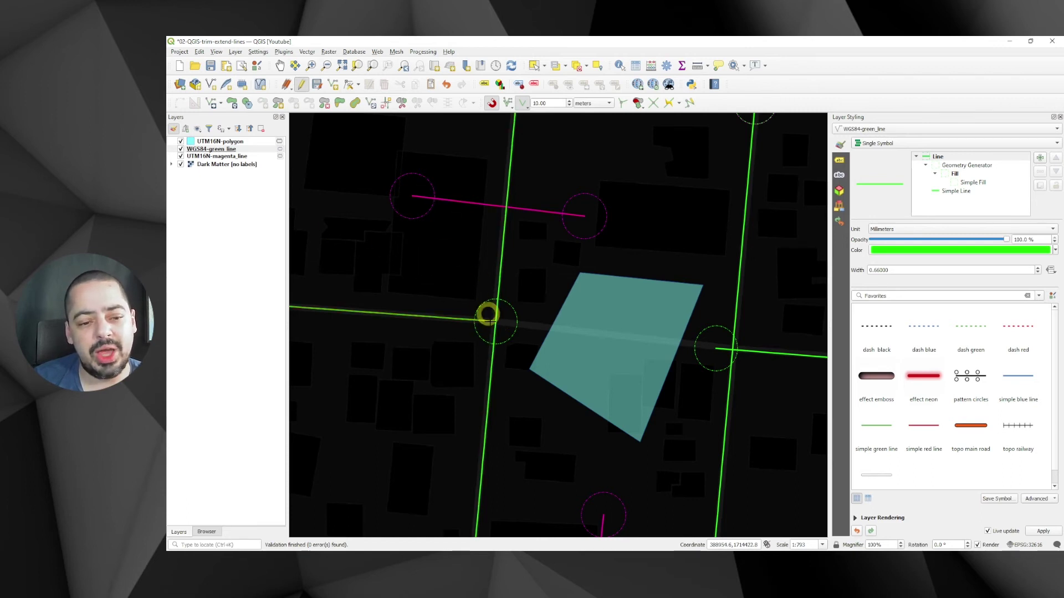
pyautogui.click(349, 85)
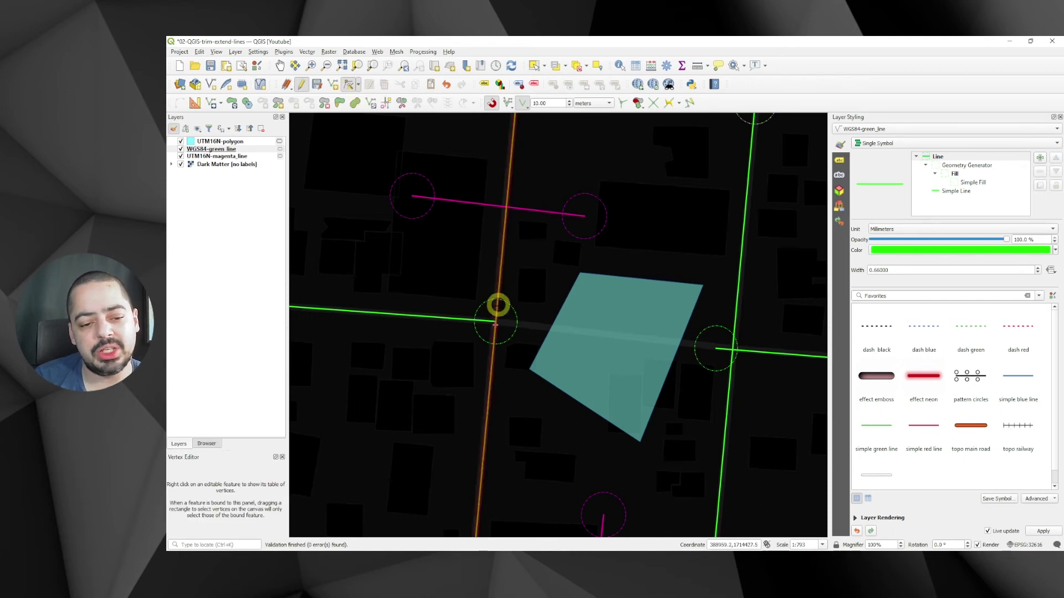
pyautogui.scroll(2, 495, 326)
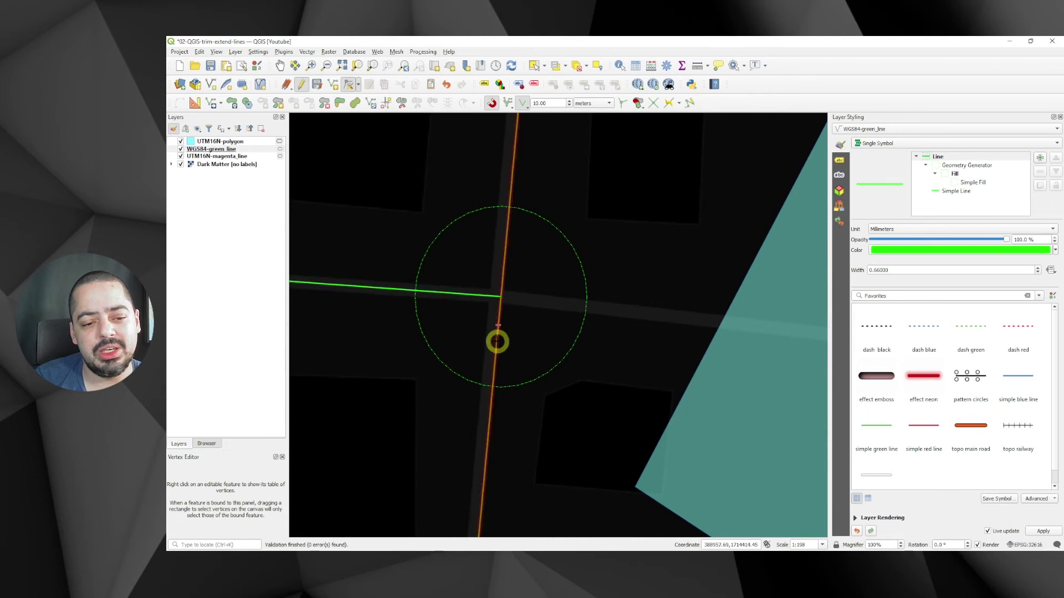
pyautogui.scroll(-3, 497, 341)
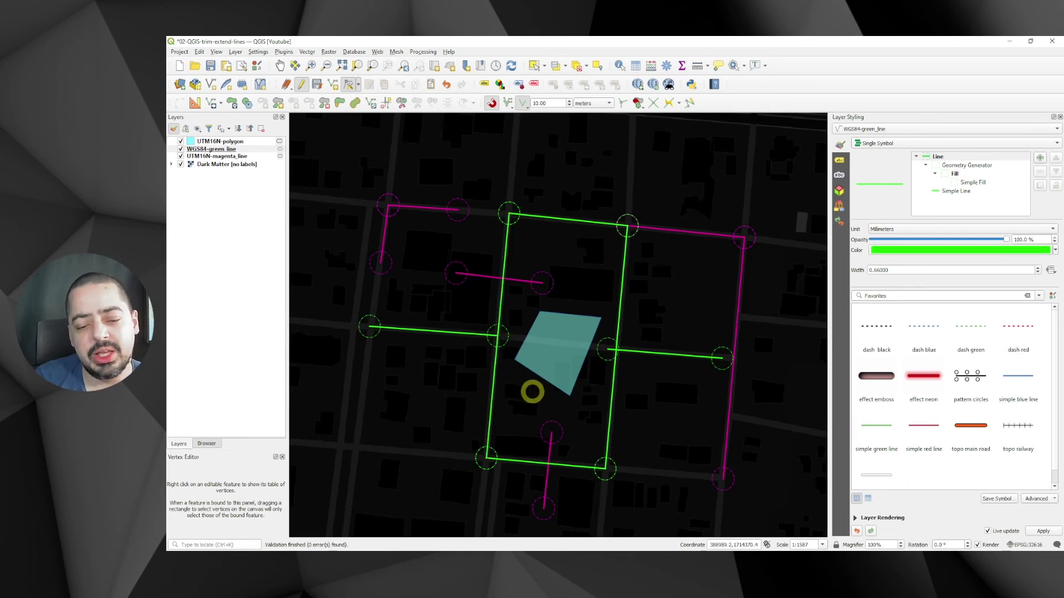
# Try to trim the short overhang of WGS84-green_line's right horizontal line at the rectangle's right side, and undo the trim
pyautogui.click(212, 149)
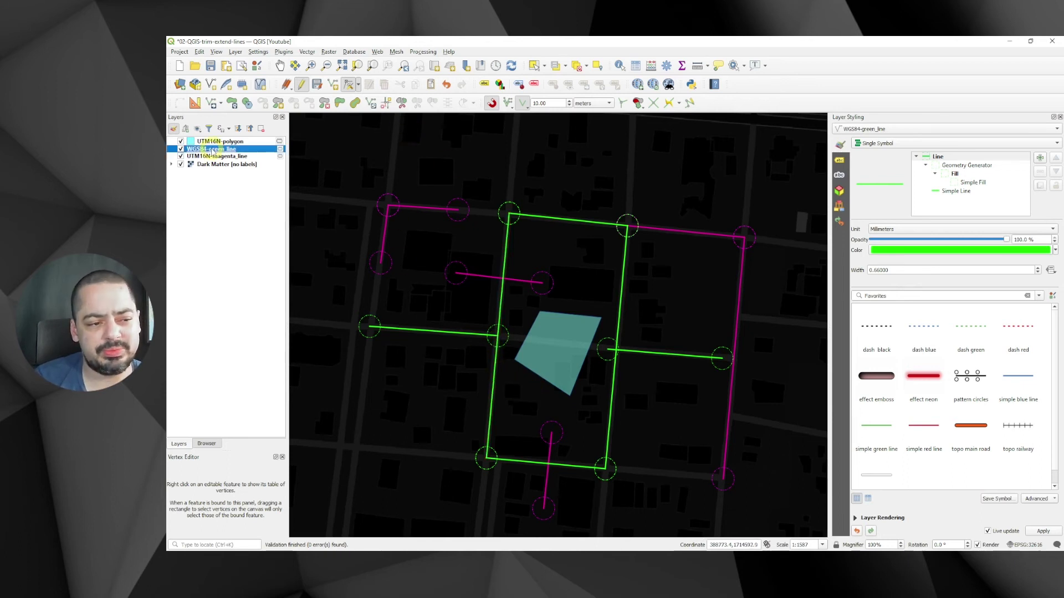
pyautogui.click(386, 104)
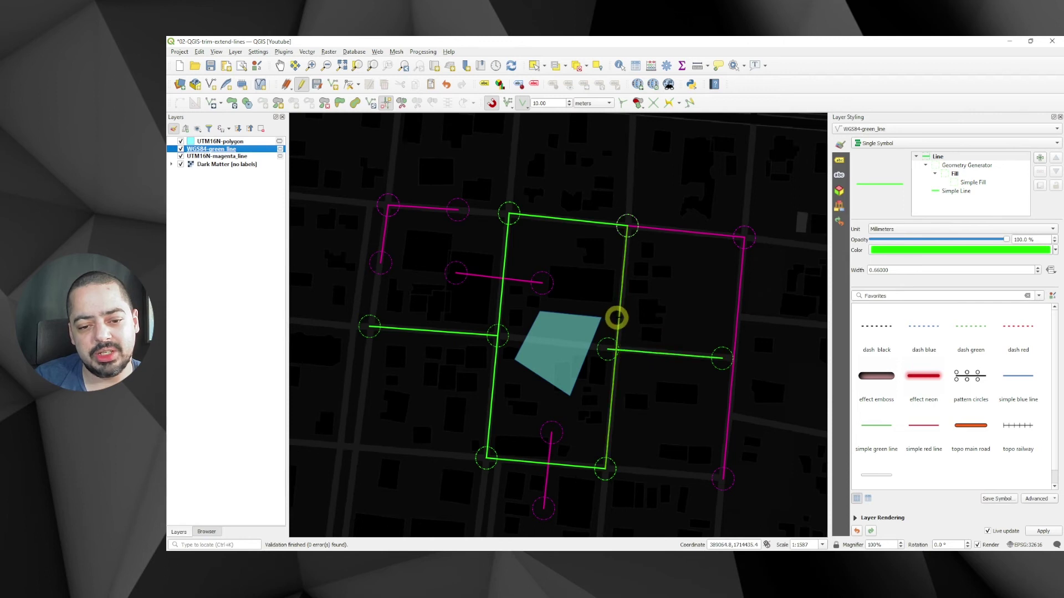
pyautogui.click(619, 319)
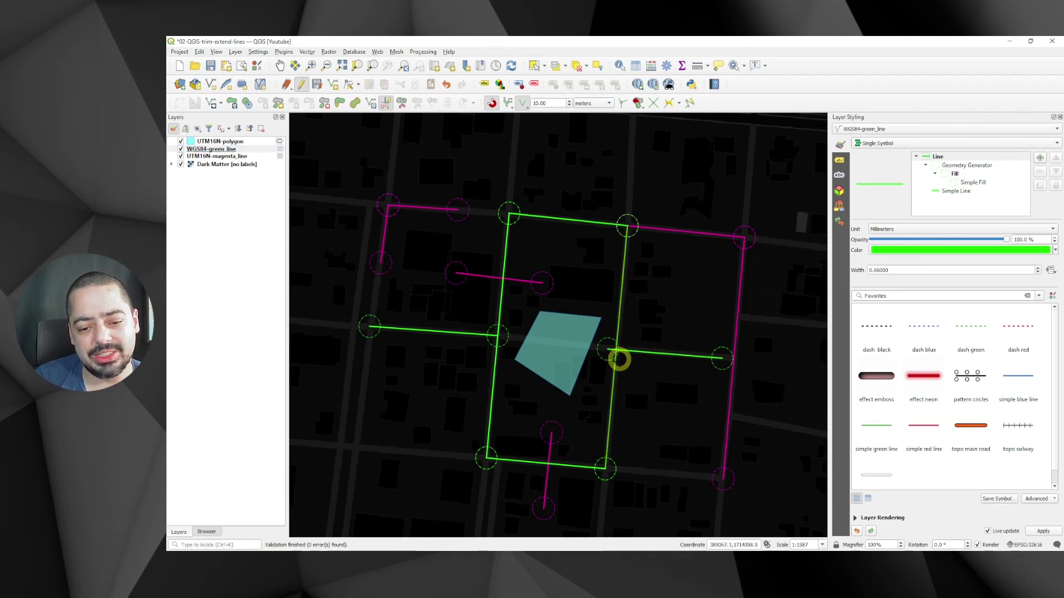
pyautogui.scroll(1, 613, 363)
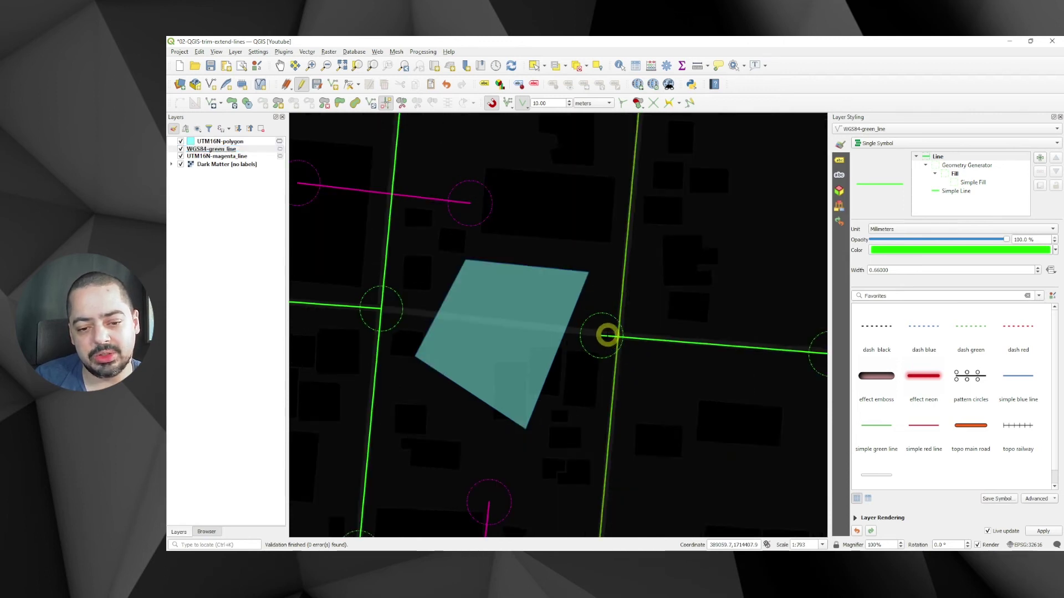
pyautogui.click(605, 337)
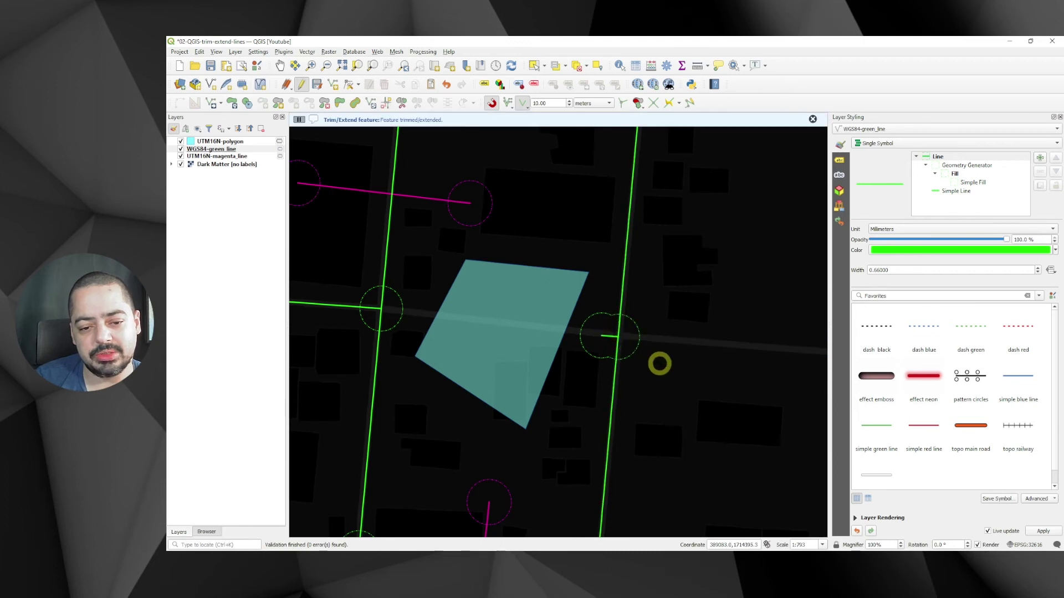
pyautogui.hotkey('ctrl', 'z')
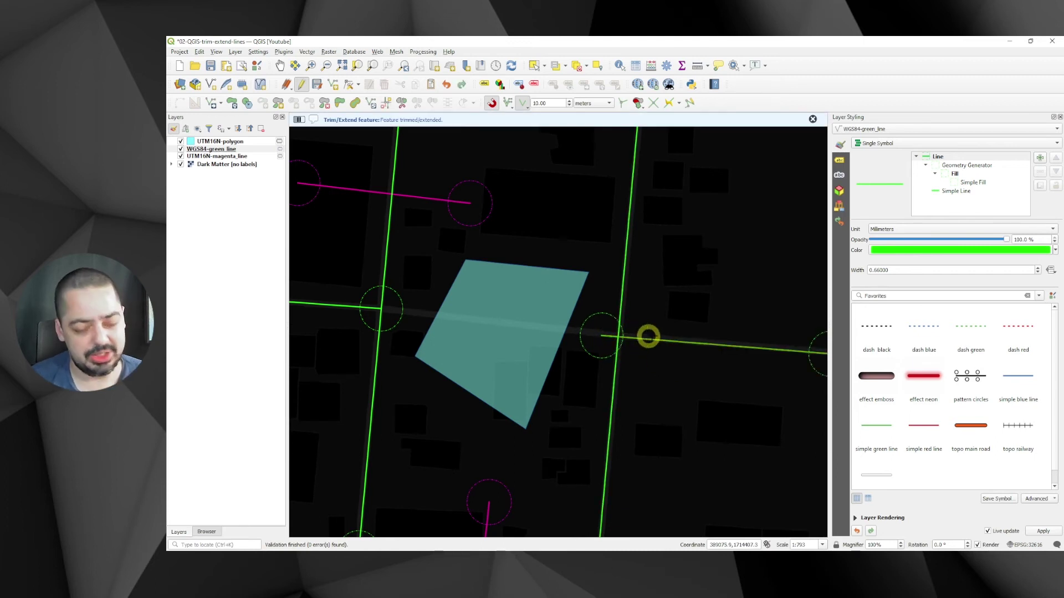
# Try trimming the right horizontal green line by picking its long part outside the rectangle, and undo the trims
pyautogui.click(638, 336)
pyautogui.hotkey('ctrl', 'z')
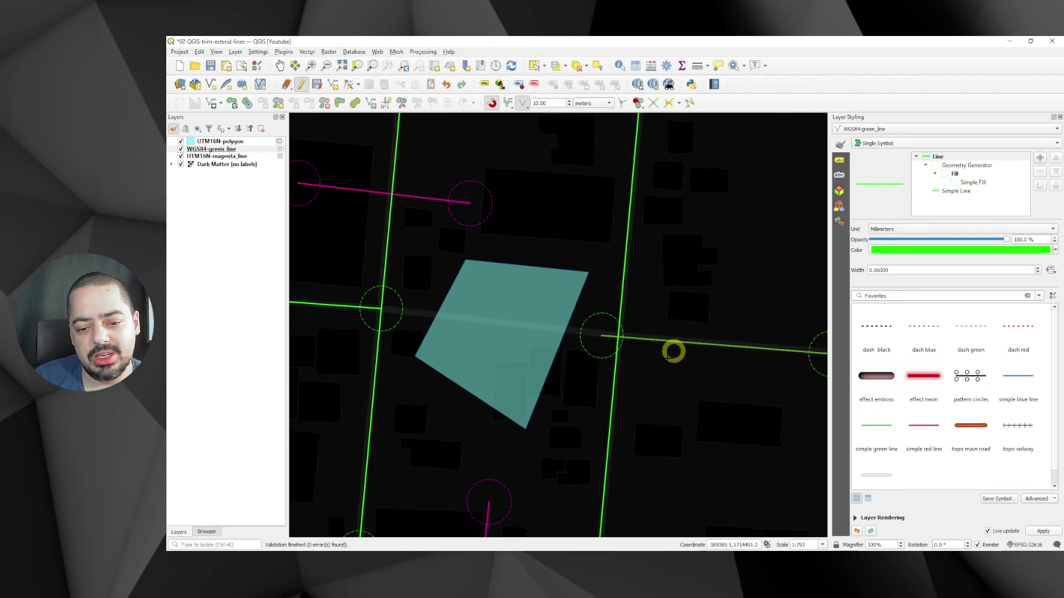
pyautogui.click(654, 340)
pyautogui.click(616, 367)
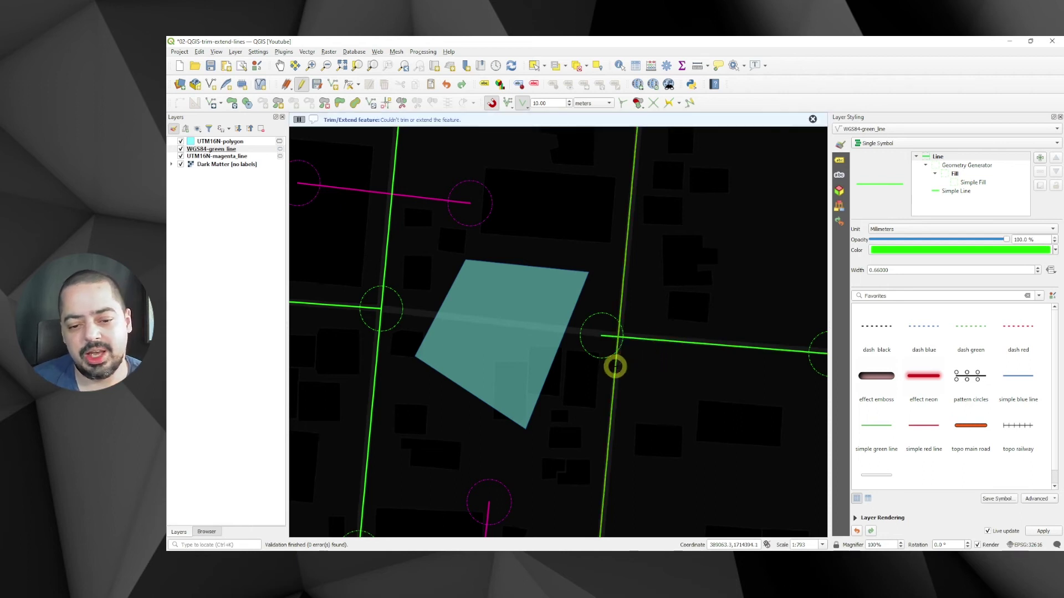
pyautogui.click(660, 339)
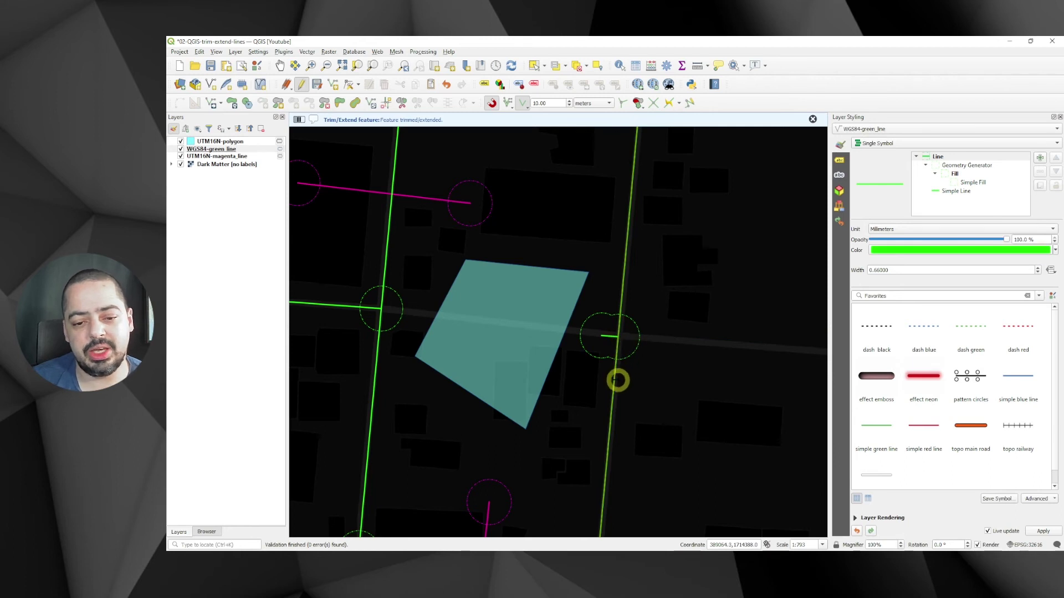
pyautogui.hotkey('ctrl', 'z')
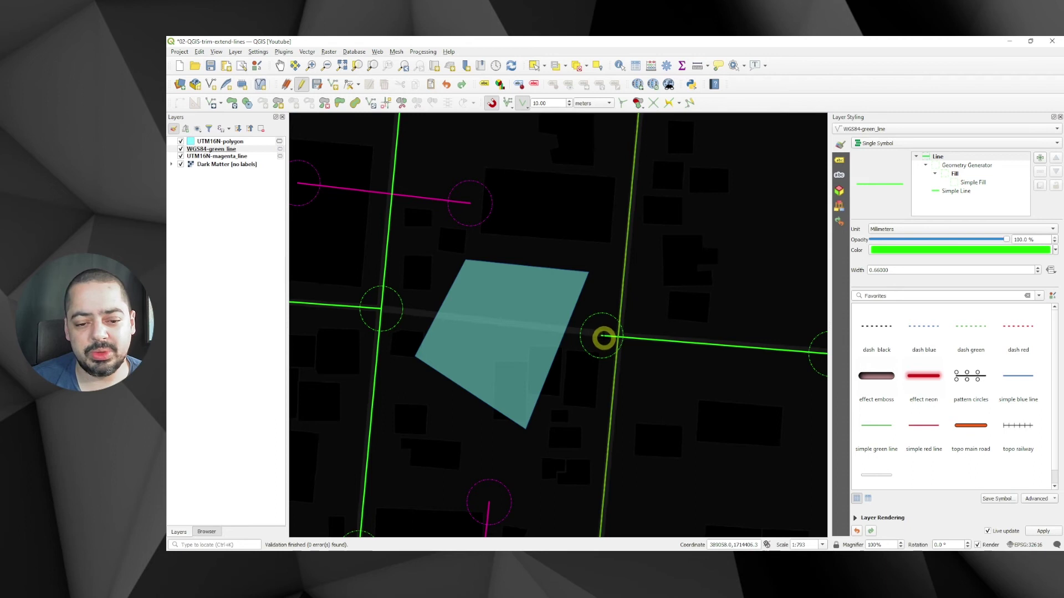
# Retry trimming the green line from its overhang inside the rectangle, and discard the edits to WGS84-green_line
pyautogui.click(603, 336)
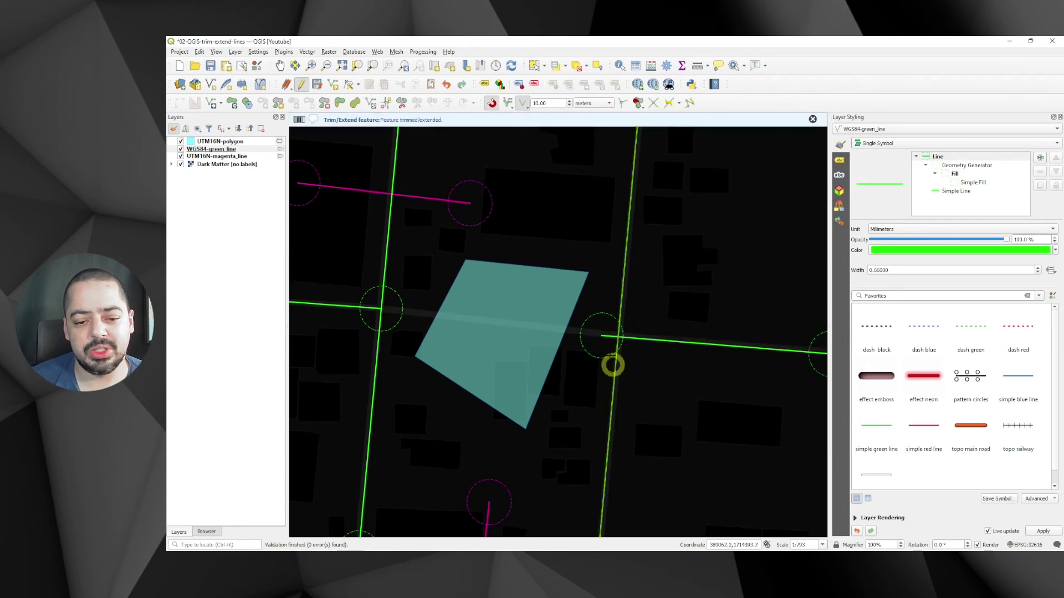
pyautogui.scroll(2, 603, 343)
pyautogui.hotkey('ctrl', 'z')
pyautogui.click(599, 311)
pyautogui.scroll(-3, 600, 312)
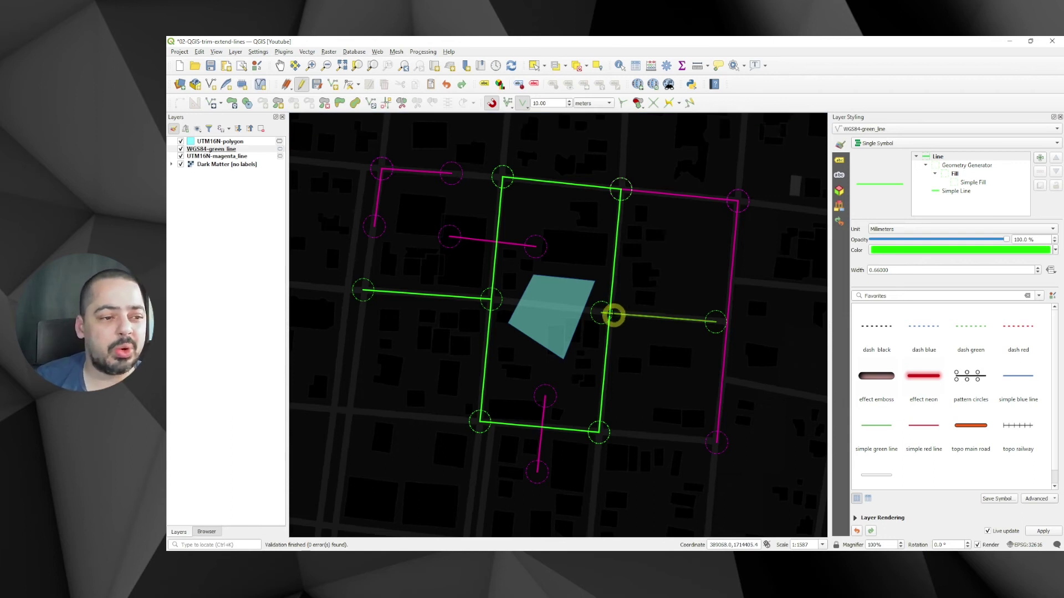
pyautogui.click(300, 84)
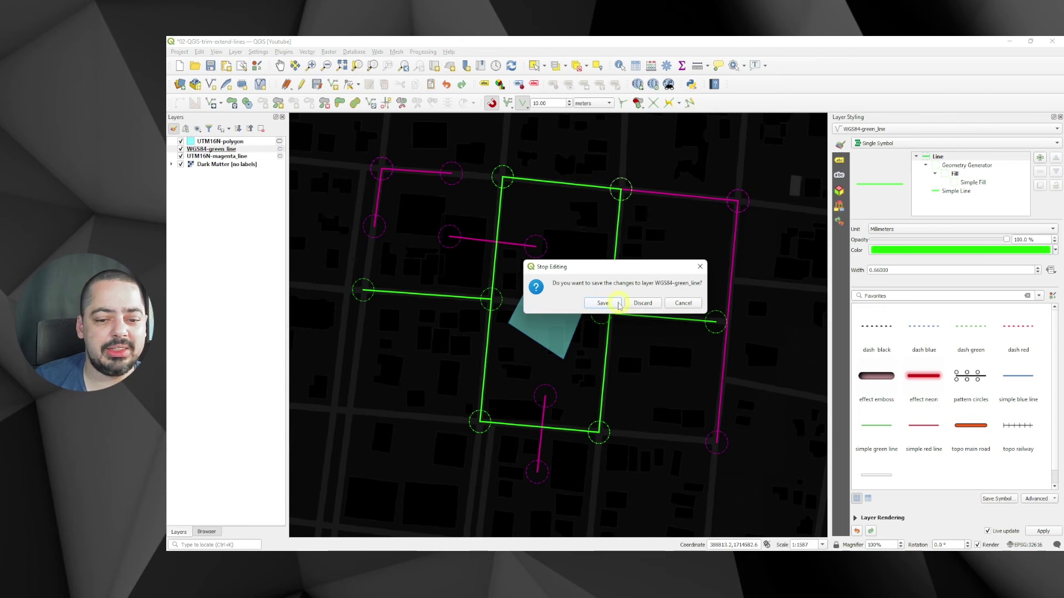
pyautogui.click(641, 304)
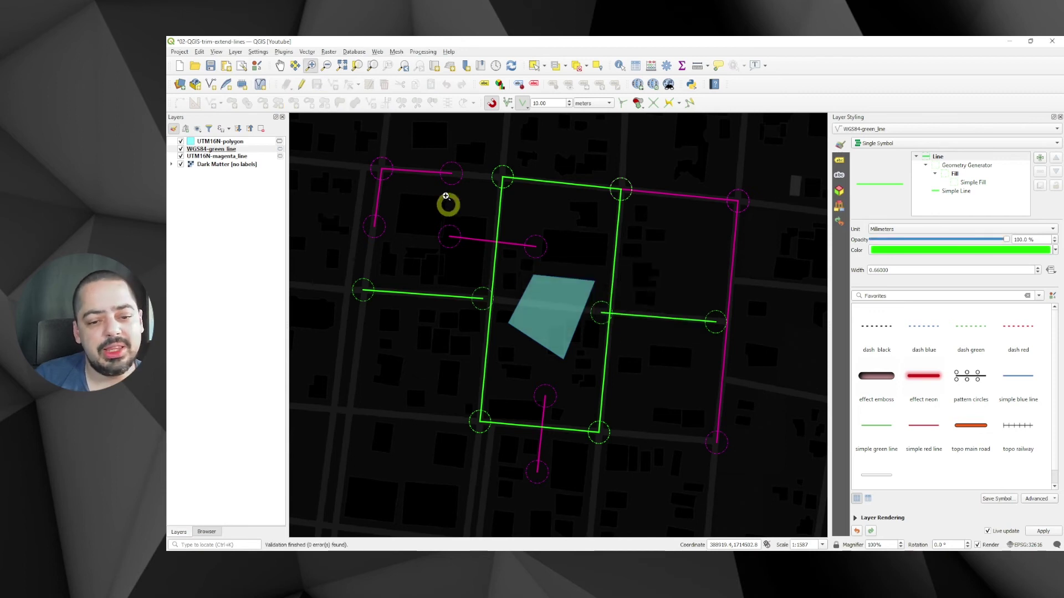
# Select all line features of the WGS84-green_line layer and copy them
pyautogui.click(213, 150)
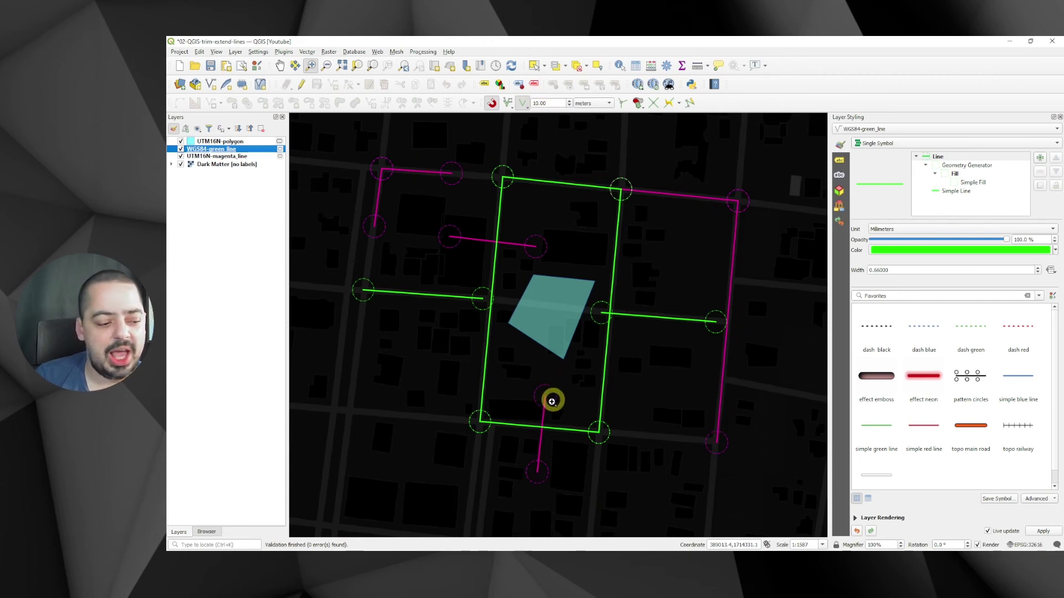
pyautogui.click(534, 65)
pyautogui.moveTo(325, 133); pyautogui.dragTo(791, 514)
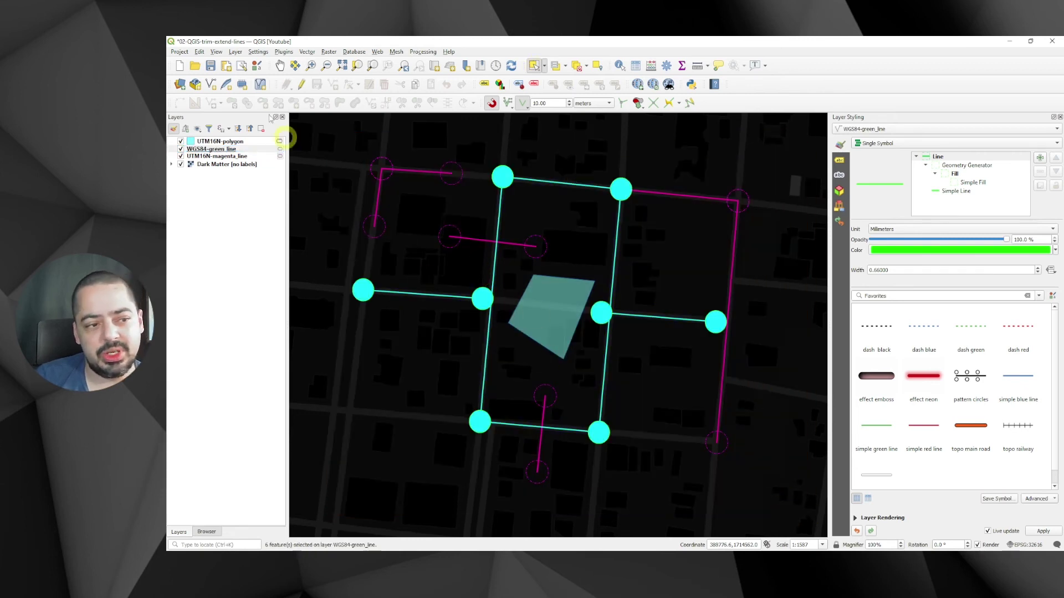
pyautogui.click(199, 52)
pyautogui.click(213, 100)
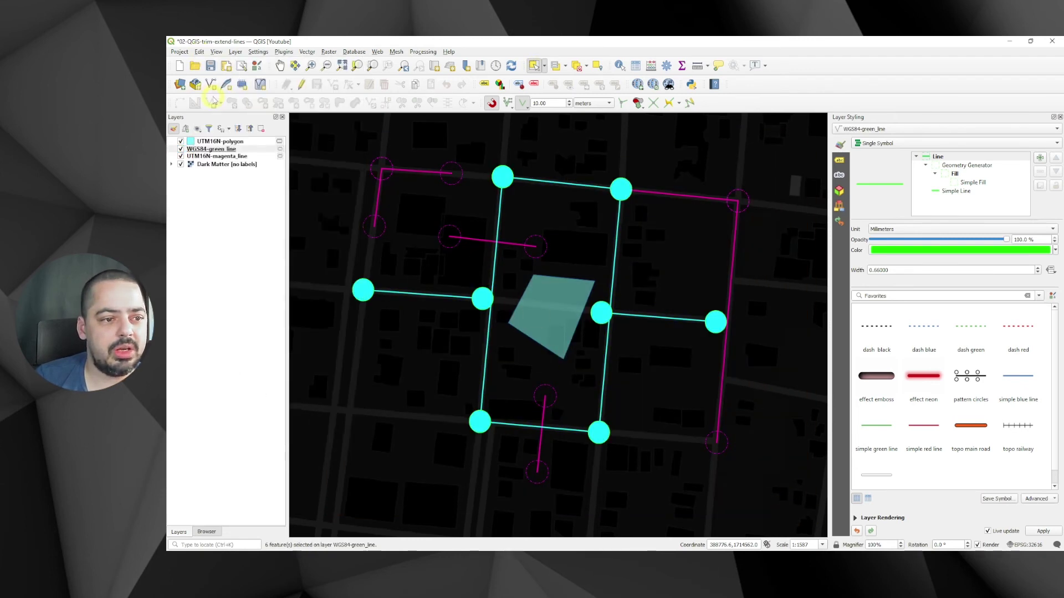
# Paste the copied lines into UTM16N-magenta_line in edit mode, then hide WGS84-green_line and clear the selection
pyautogui.click(194, 157)
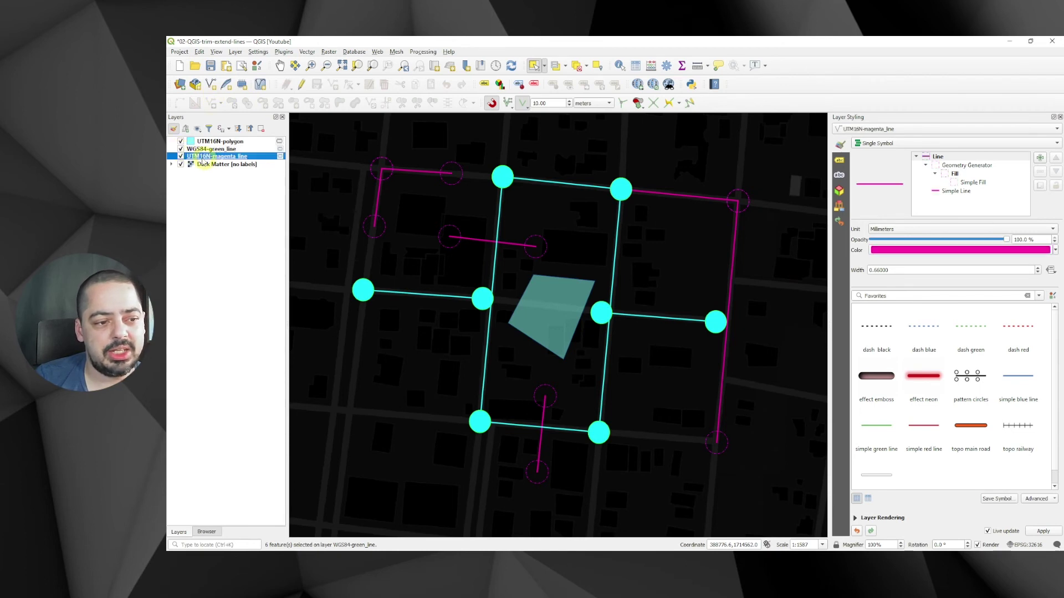
pyautogui.click(301, 85)
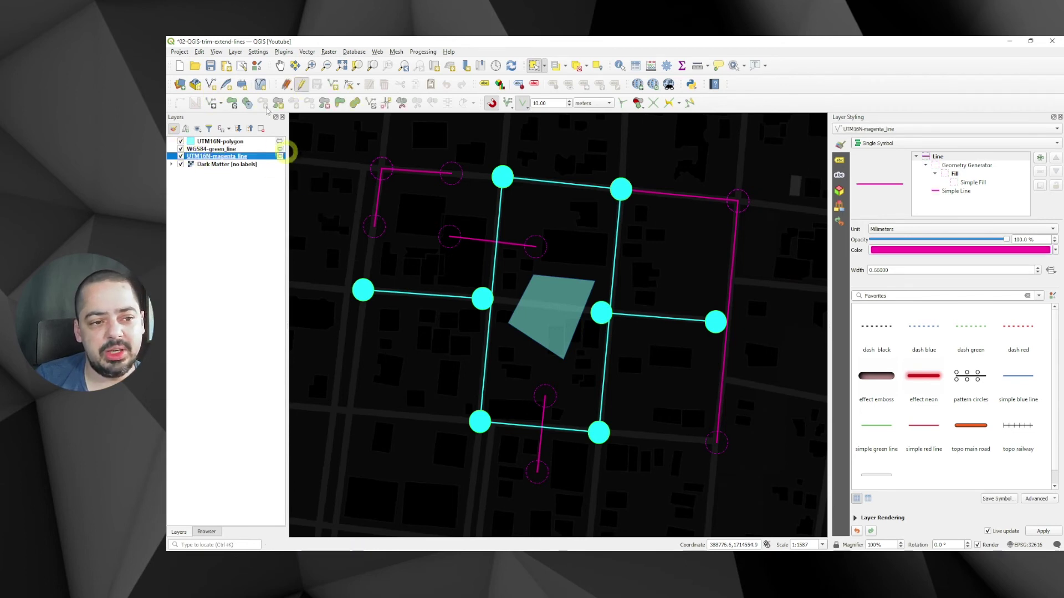
pyautogui.click(199, 52)
pyautogui.click(213, 105)
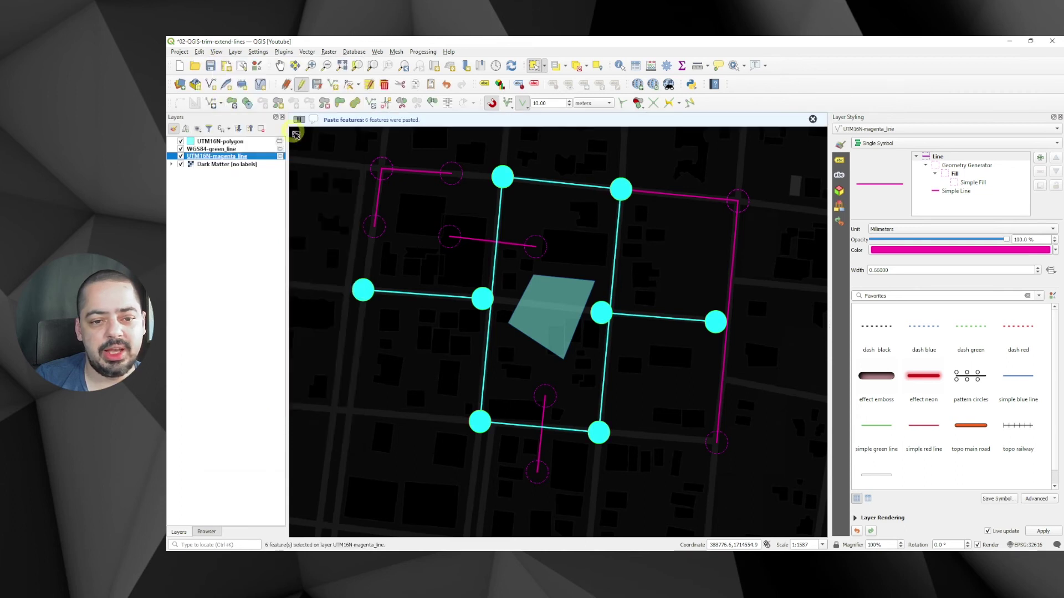
pyautogui.click(180, 149)
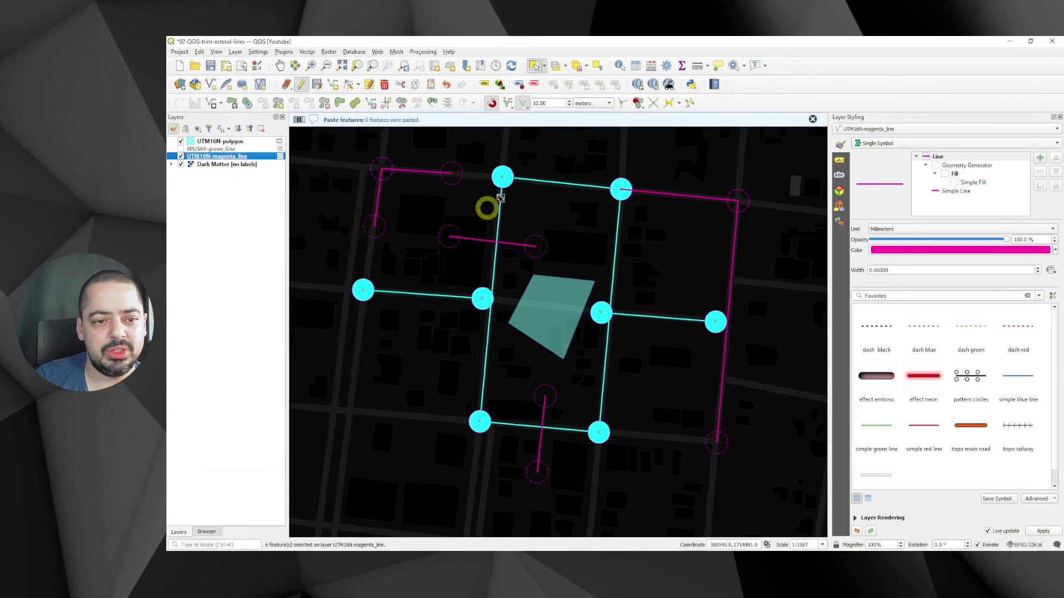
pyautogui.click(576, 65)
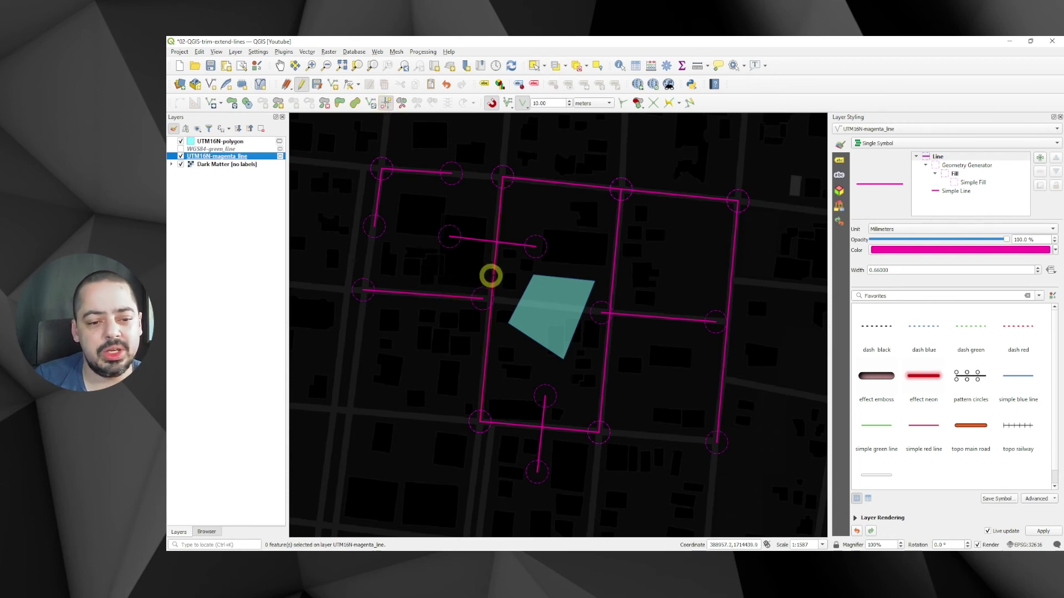
# Extend the left horizontal, short upper horizontal and short vertical magenta lines to the rectangle's left, right and top sides with Trim/Extend Feature
pyautogui.click(493, 274)
pyautogui.click(478, 303)
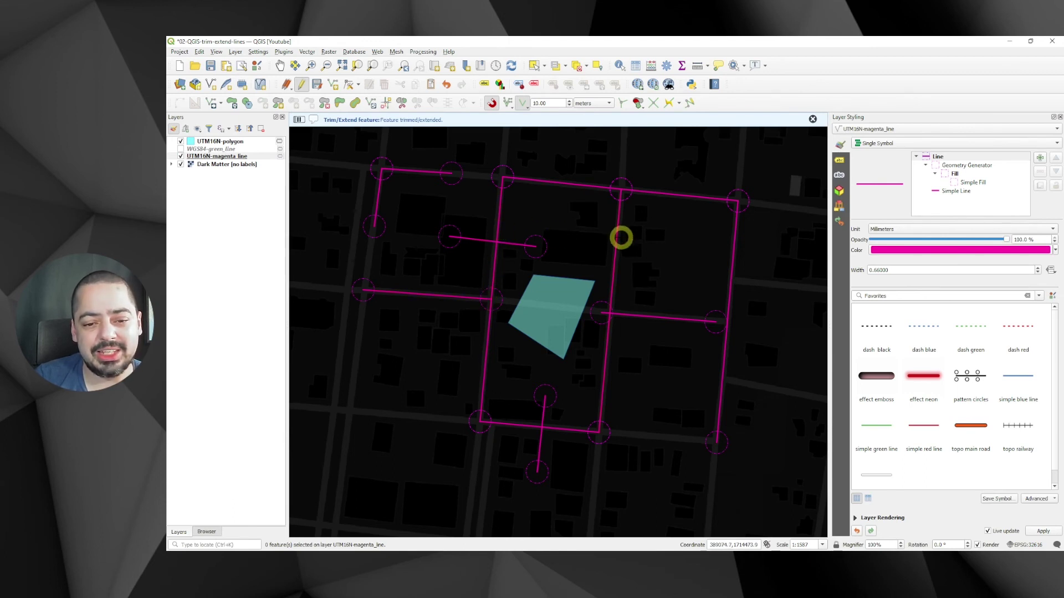
pyautogui.click(617, 247)
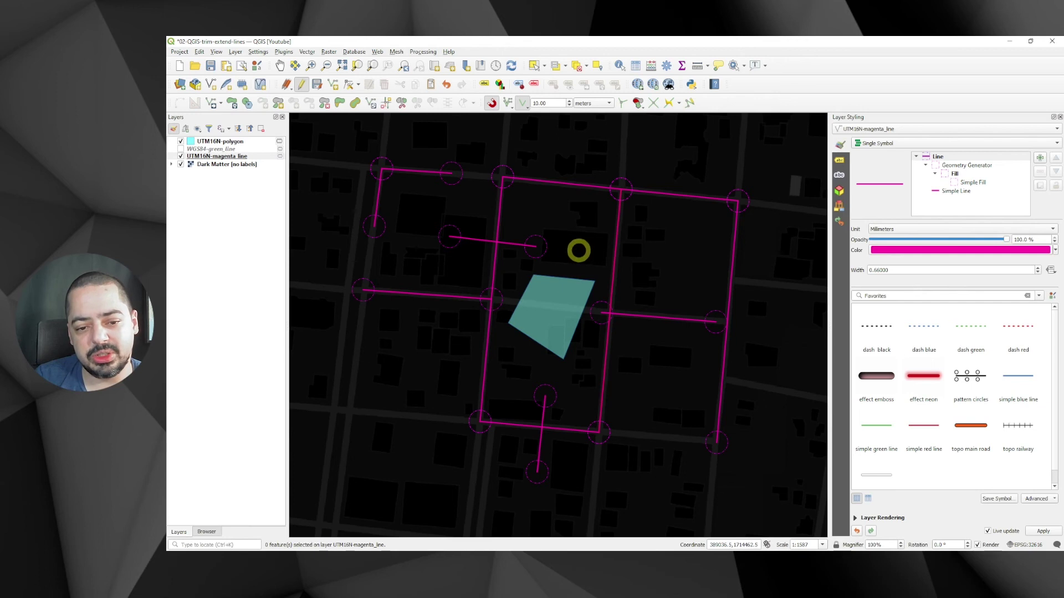
pyautogui.click(528, 248)
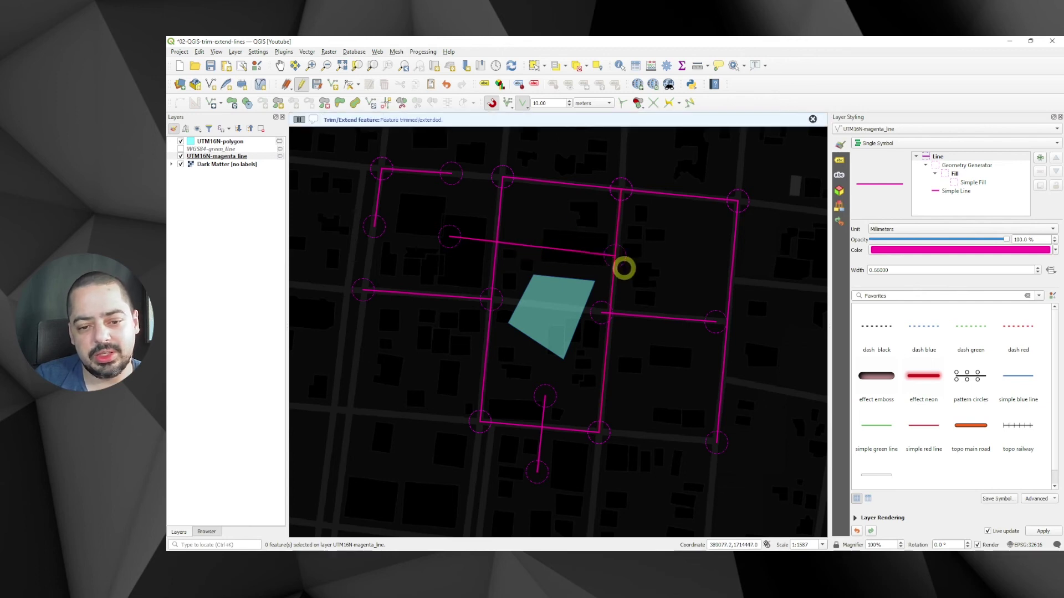
pyautogui.click(564, 189)
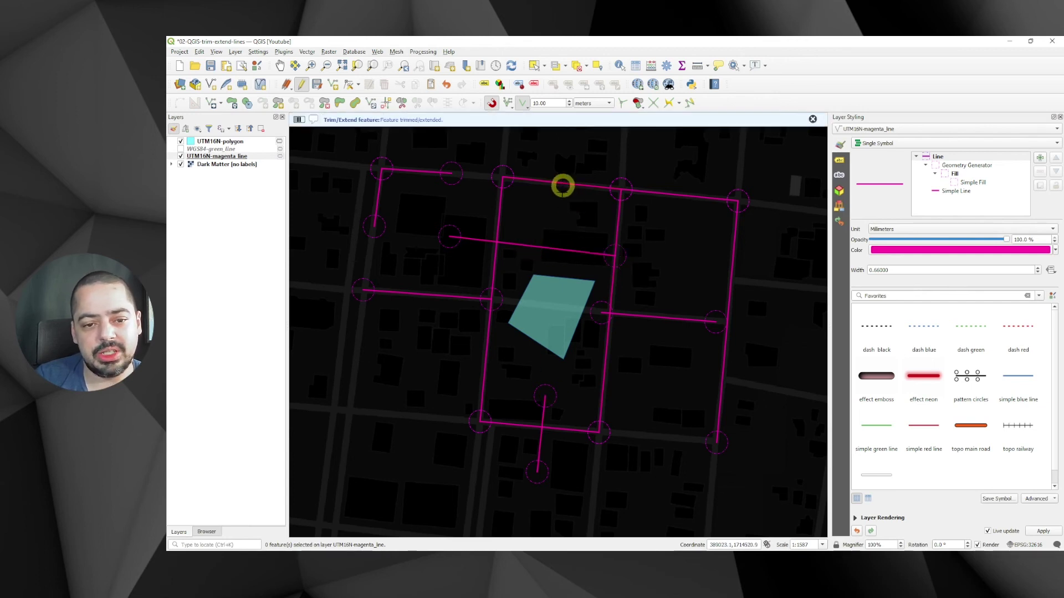
pyautogui.click(543, 411)
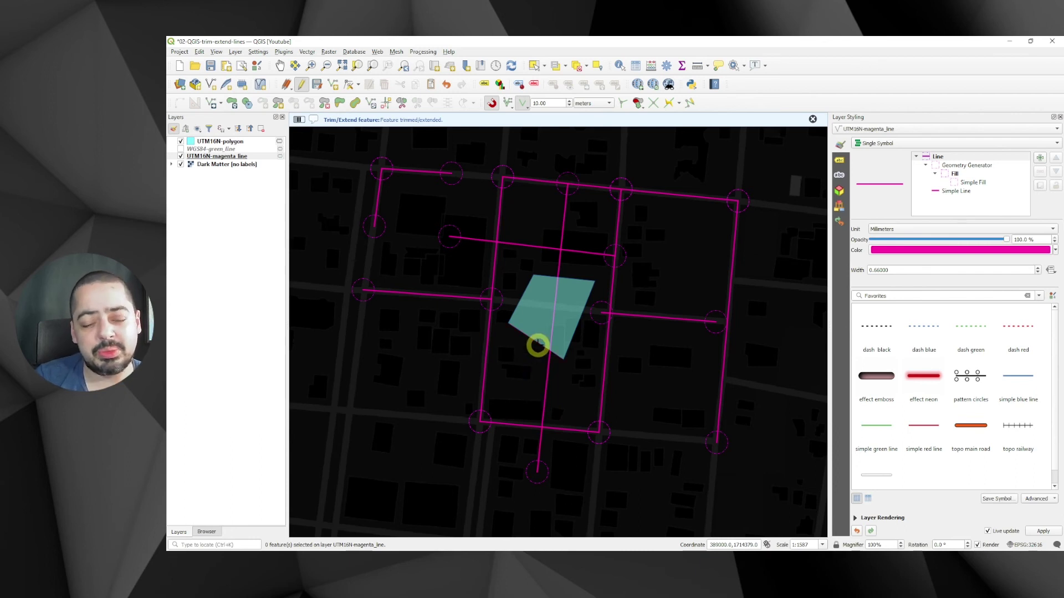
# Trim the right horizontal magenta line's short overhang inside the rectangle at the rectangle's right side
pyautogui.click(602, 315)
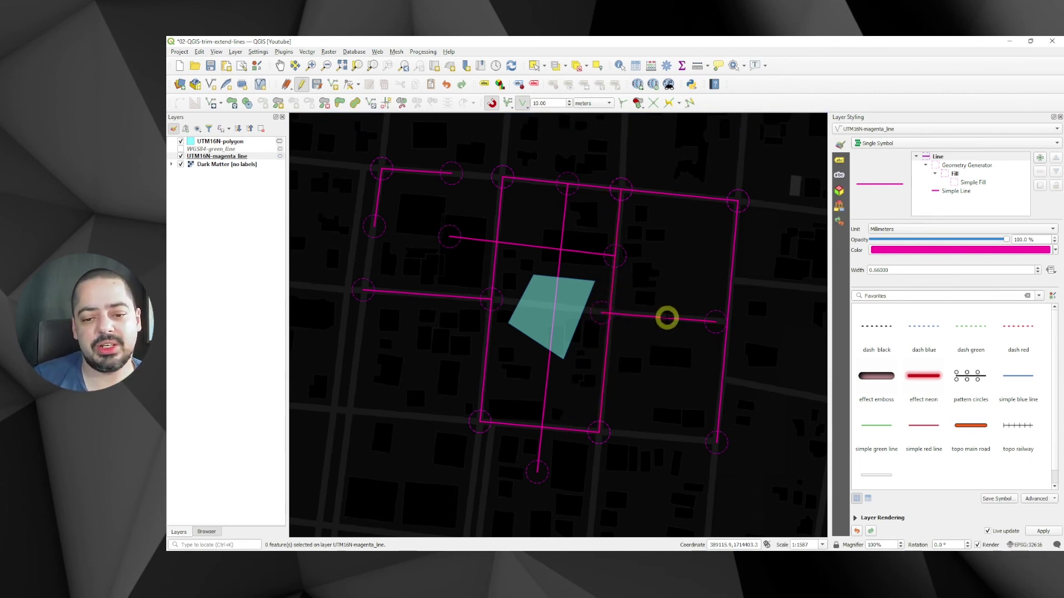
pyautogui.click(666, 315)
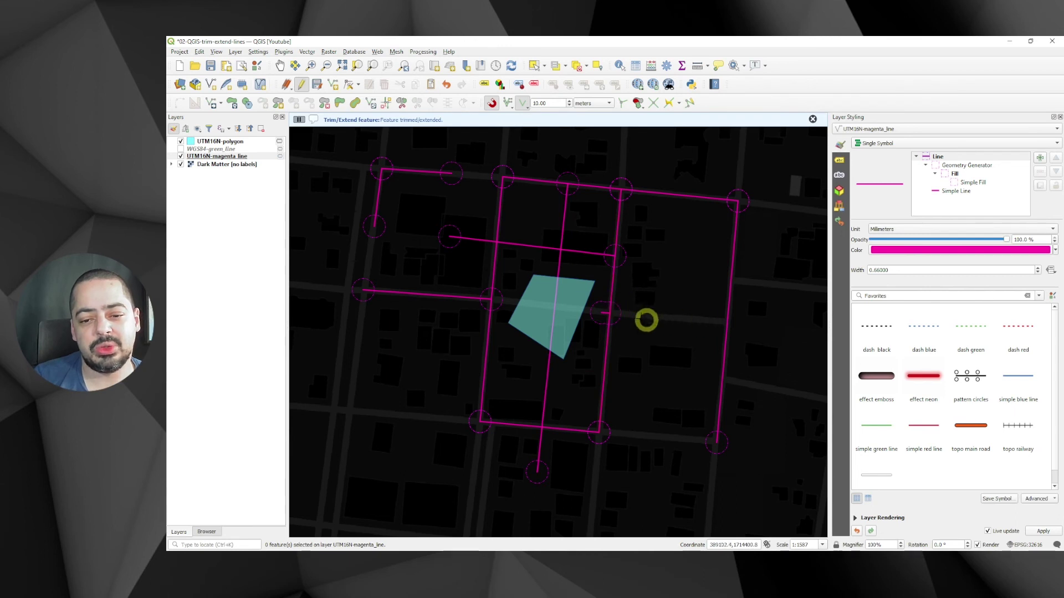
pyautogui.hotkey('ctrl', 'z')
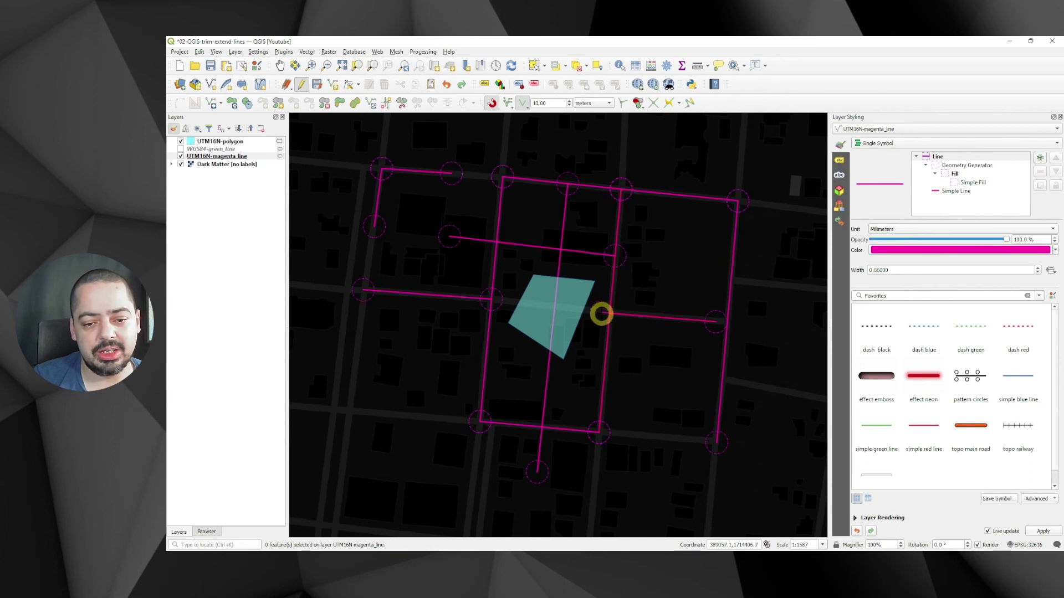
pyautogui.click(602, 314)
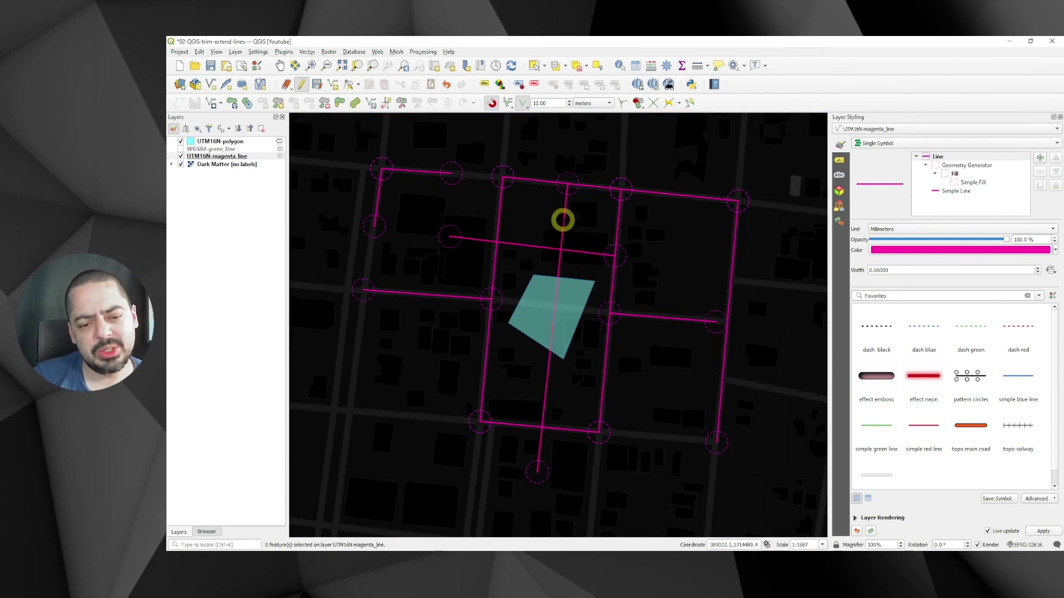
# Trim the upper horizontal line at the extended vertical line, and extend both ends of the upper-left angled line to the neighbouring lines
pyautogui.click(592, 253)
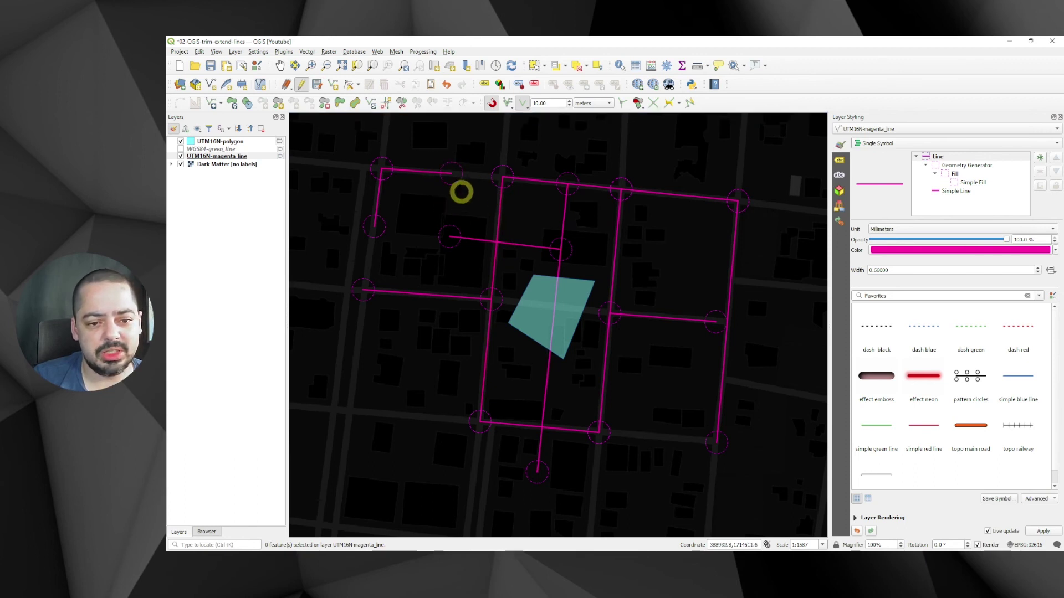
pyautogui.click(449, 174)
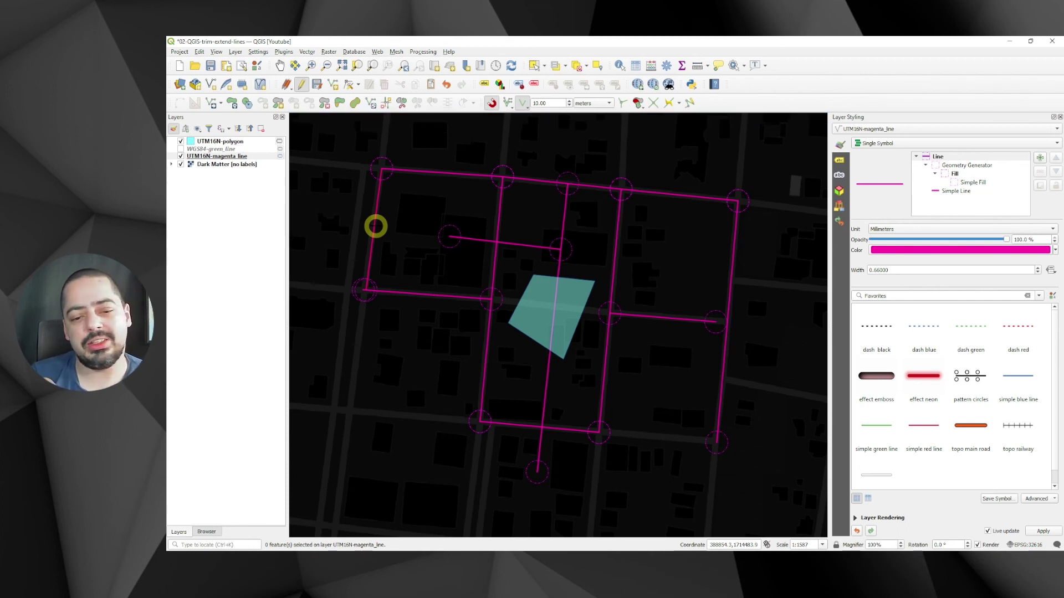
# Put the UTM16N-polygon layer in edit mode and activate Trim/Extend Feature
pyautogui.click(237, 142)
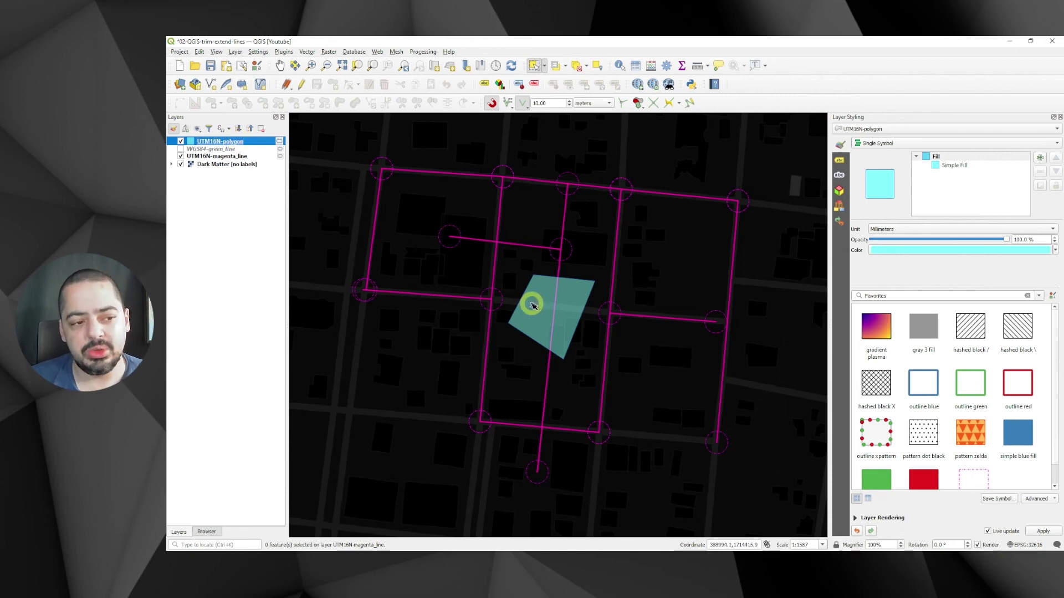
pyautogui.click(300, 84)
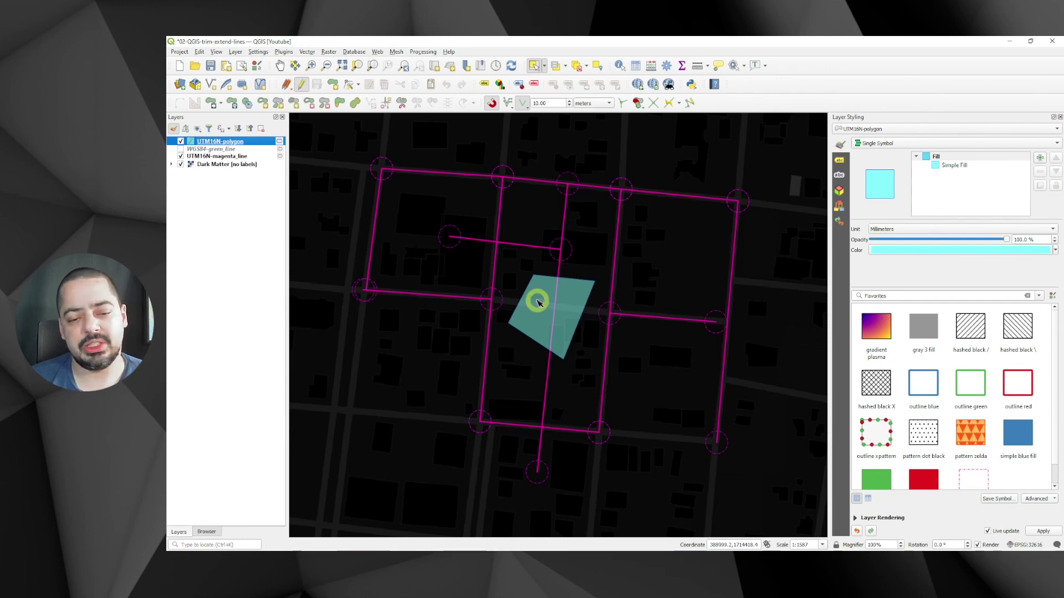
pyautogui.click(385, 104)
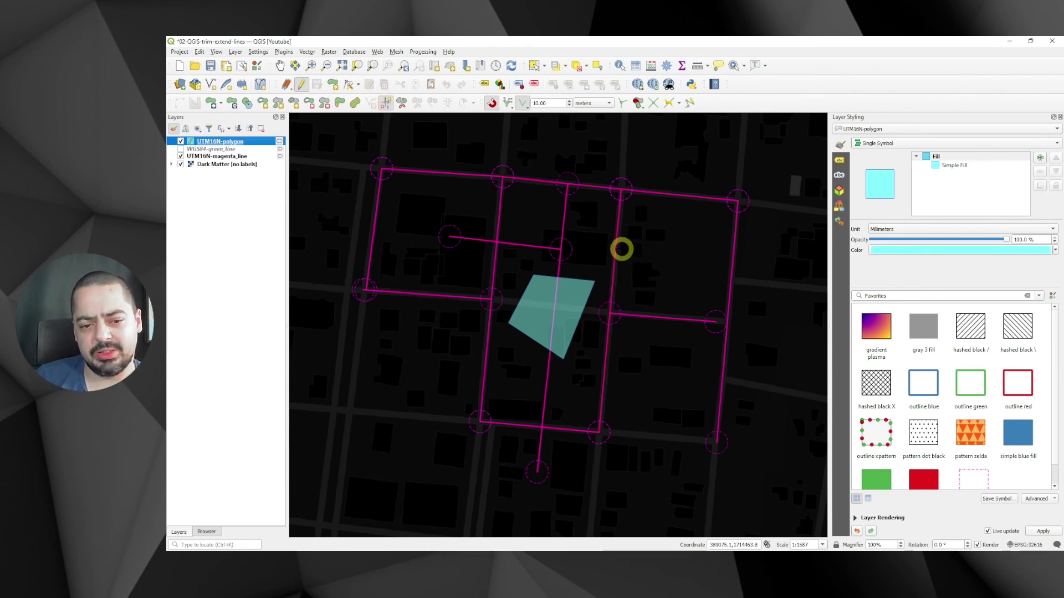
# Trim away the part of the polygon lying to the right of the middle vertical magenta line
pyautogui.click(621, 248)
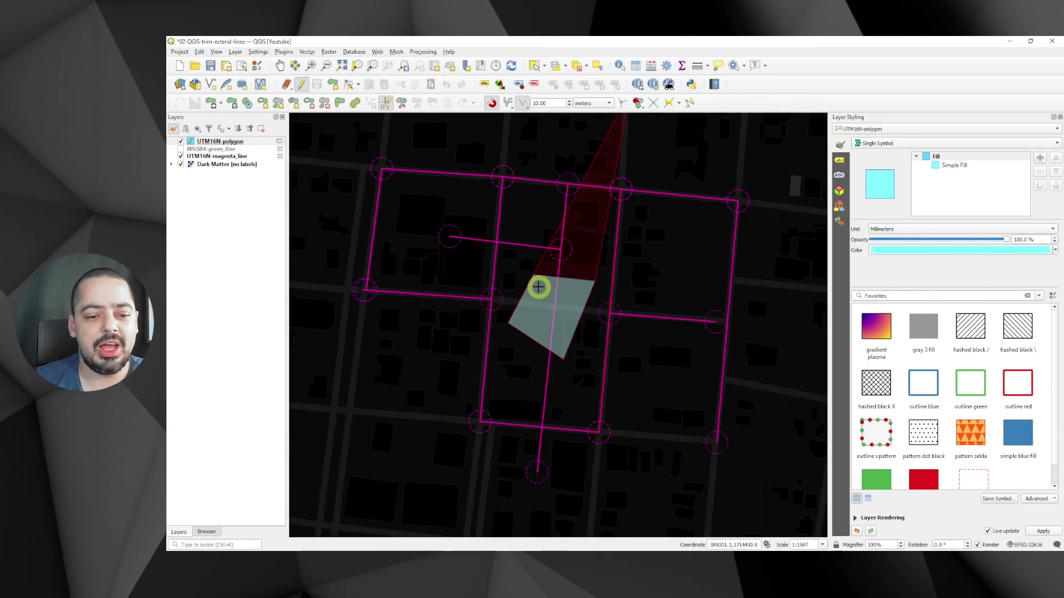
pyautogui.scroll(-1, 529, 287)
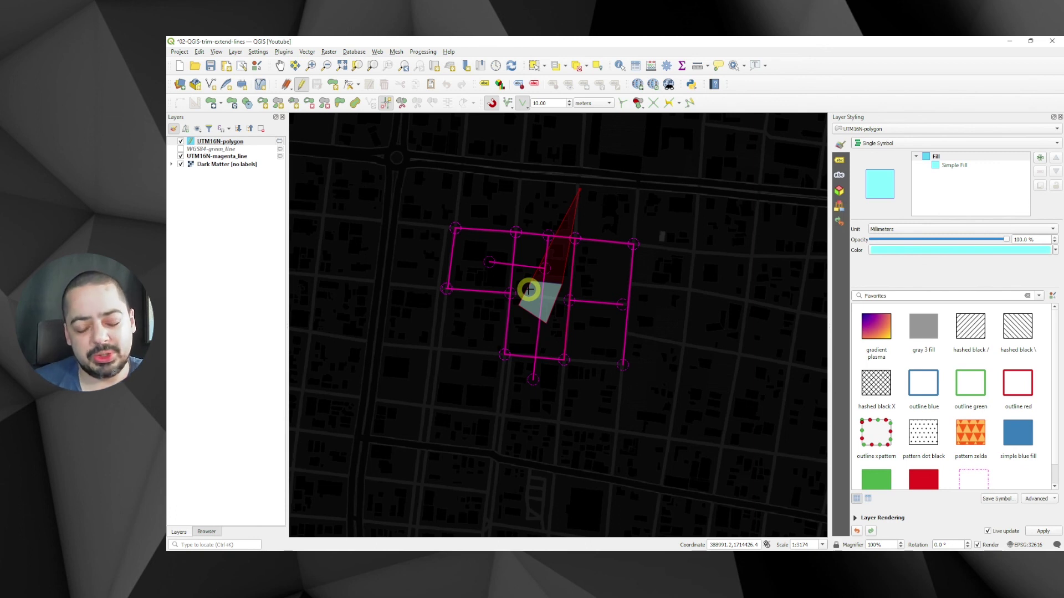
pyautogui.scroll(1, 528, 289)
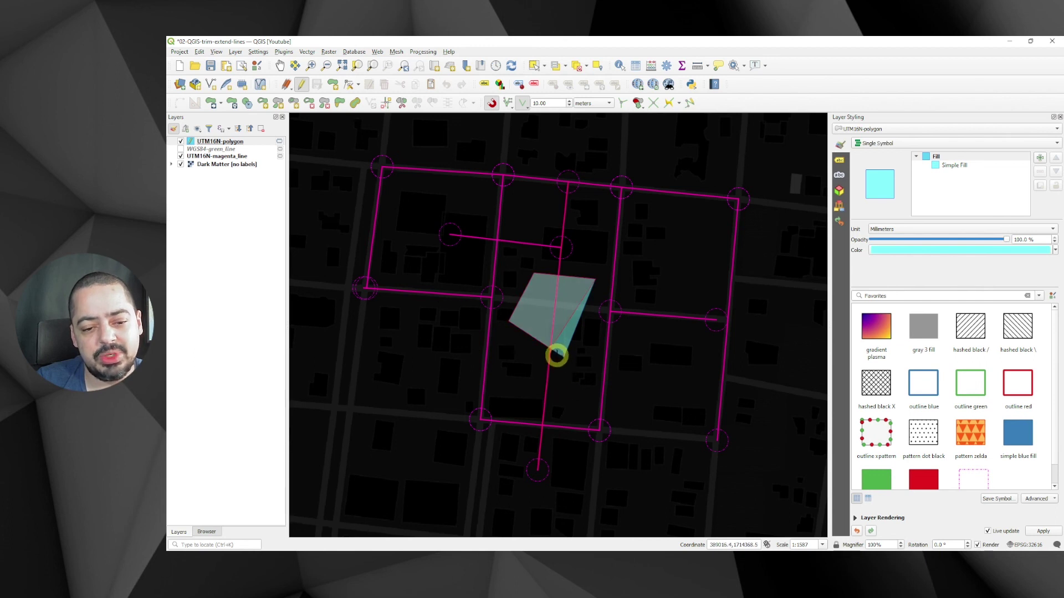
pyautogui.click(561, 356)
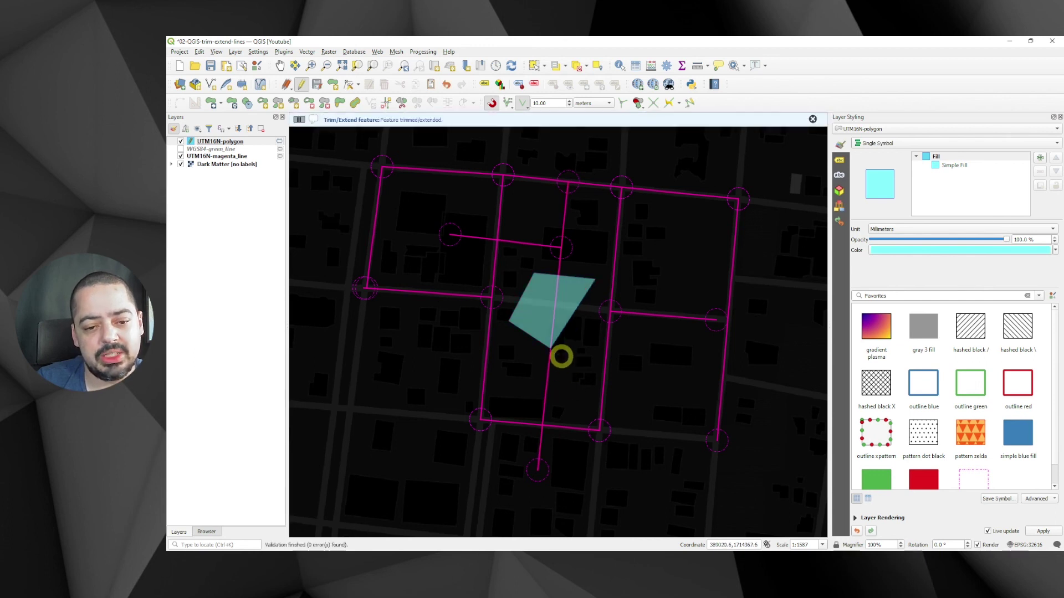
pyautogui.click(558, 267)
pyautogui.click(578, 278)
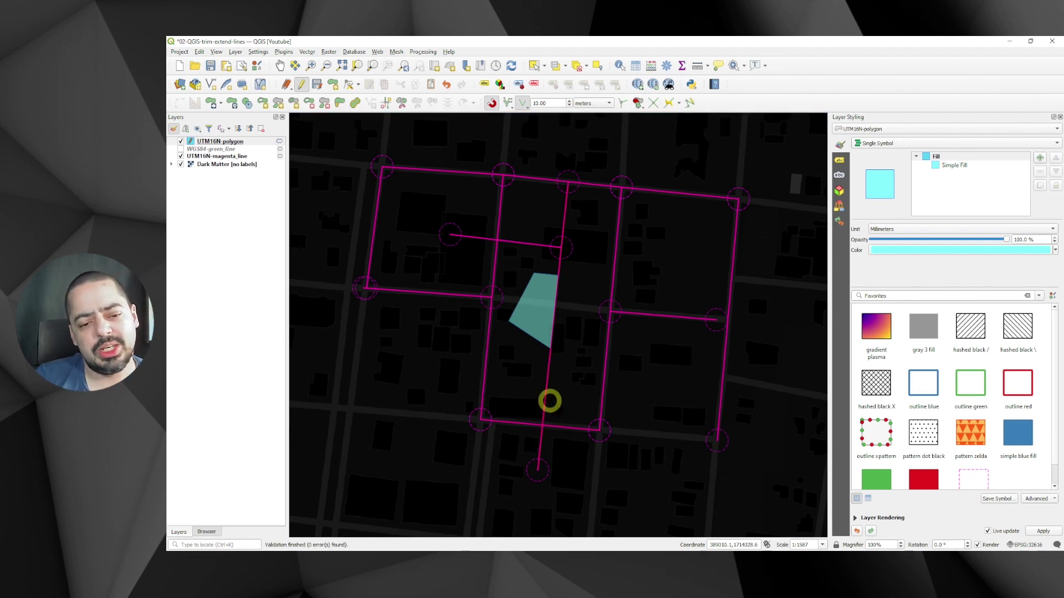
# Extend the polygon's right and left sides up to the short horizontal magenta line above it
pyautogui.click(522, 243)
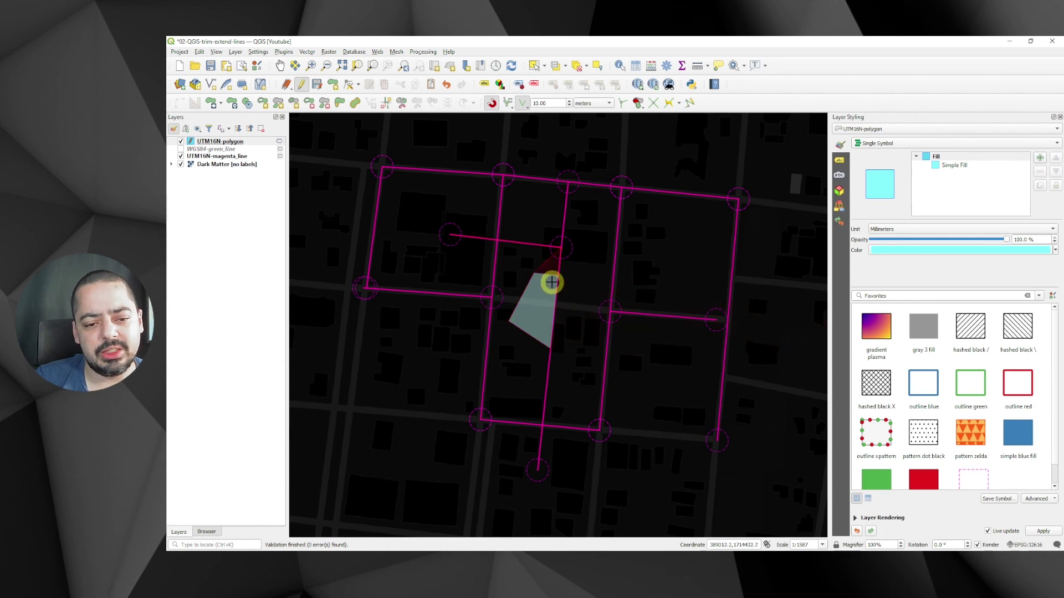
pyautogui.click(552, 283)
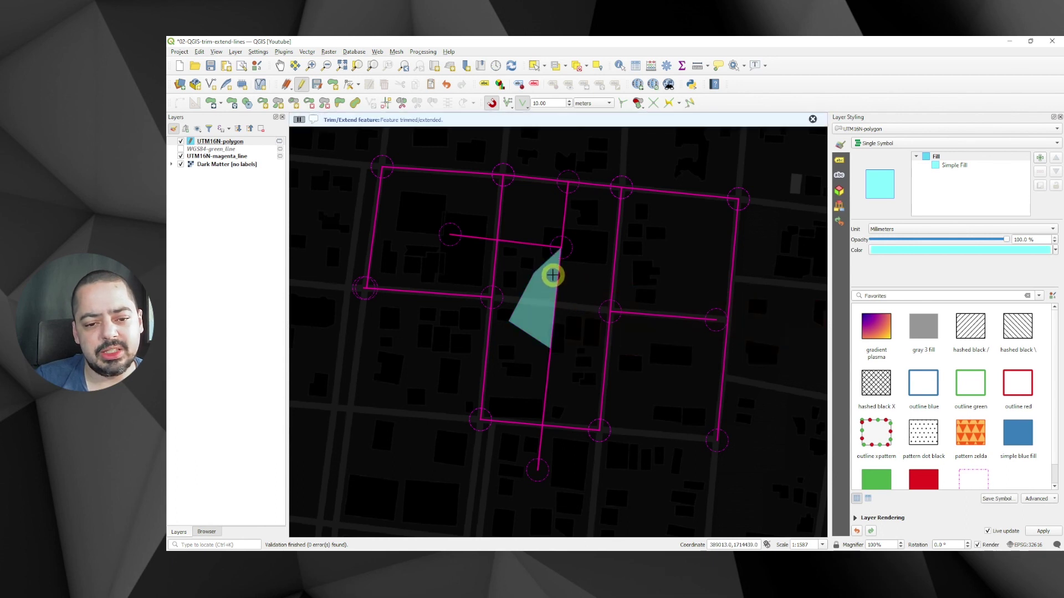
pyautogui.click(518, 240)
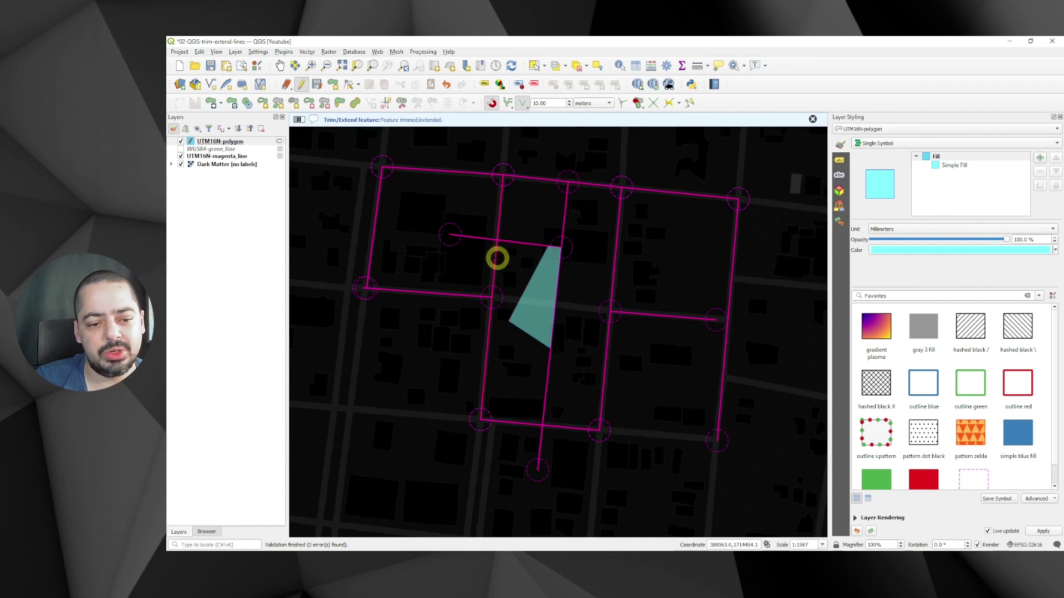
# Extend the polygon's lower and upper edges to the vertical magenta line on its left
pyautogui.click(511, 321)
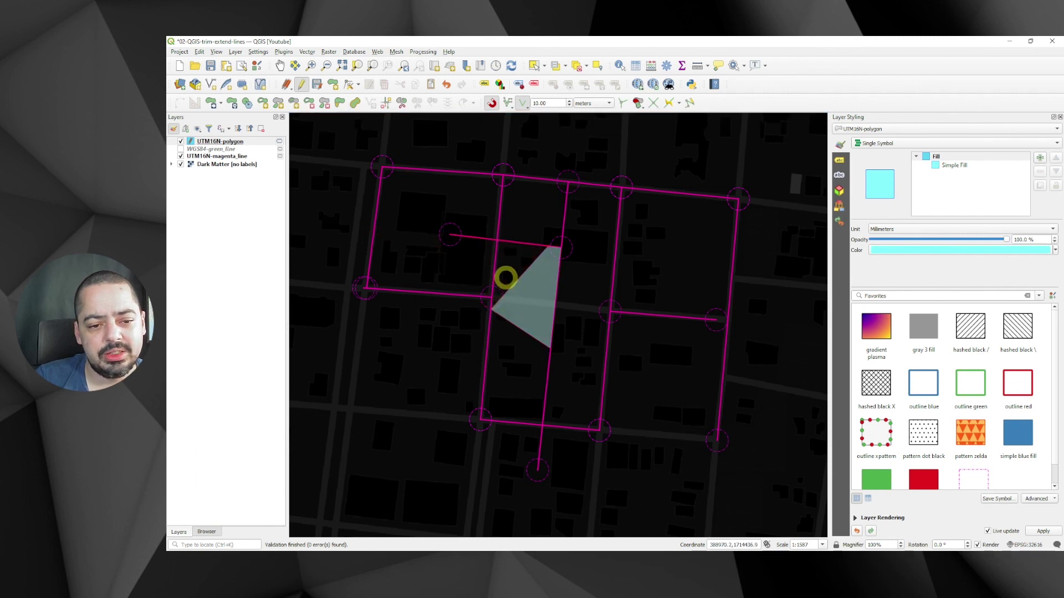
pyautogui.scroll(1, 557, 244)
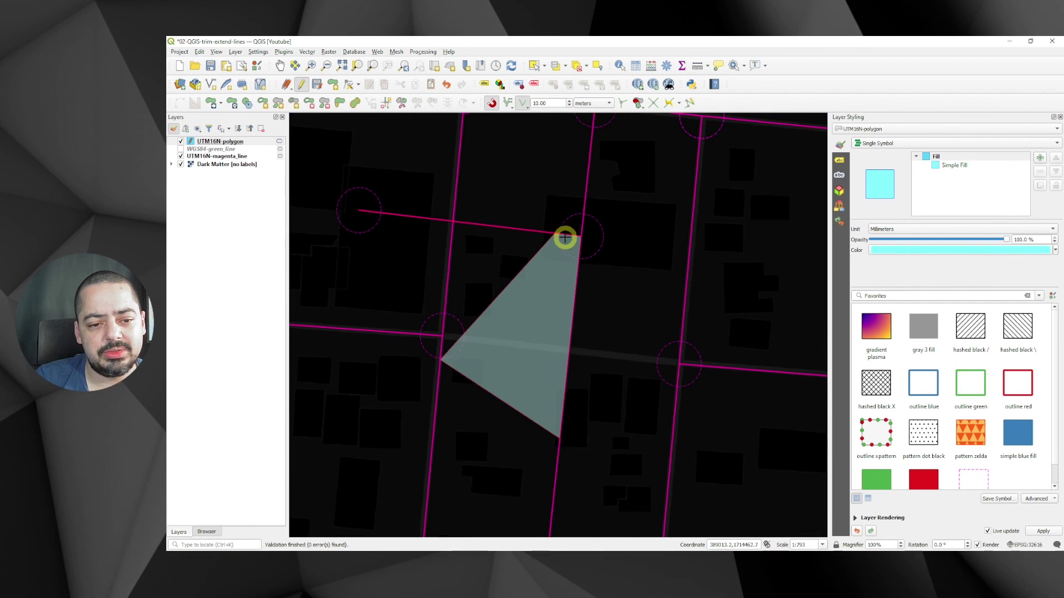
pyautogui.click(565, 237)
pyautogui.click(452, 243)
pyautogui.click(568, 232)
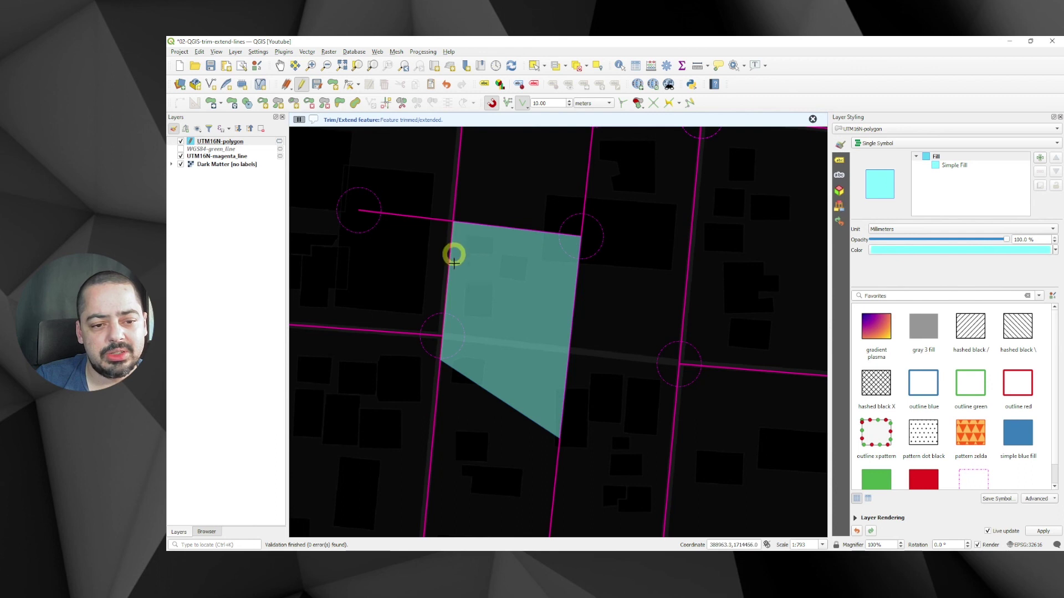
# Extend the polygon's right and left sides down to the bottom horizontal magenta line, completing the rectangular block
pyautogui.scroll(-1, 501, 210)
pyautogui.scroll(1, 474, 419)
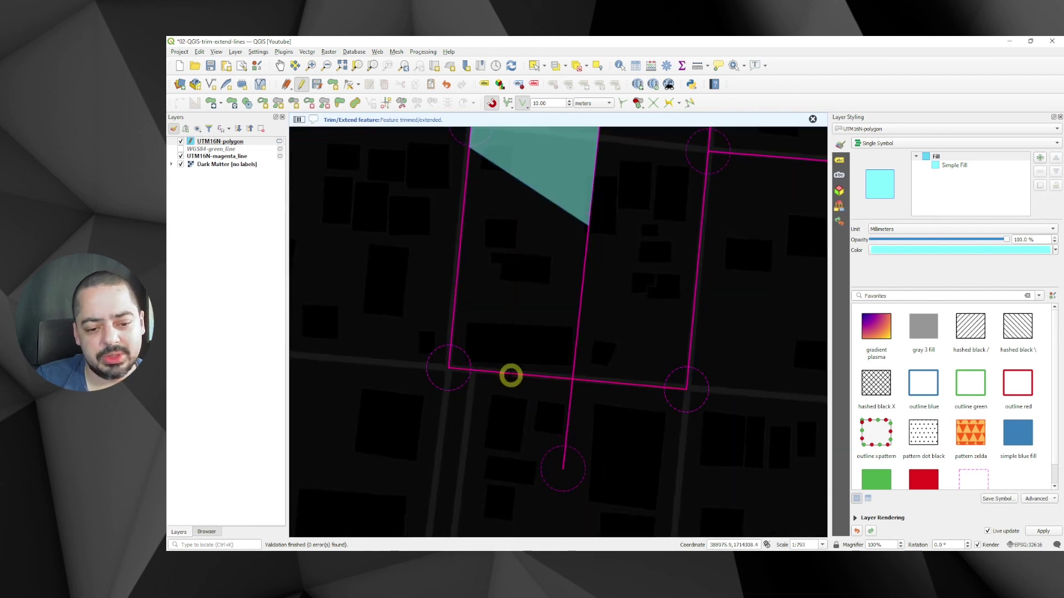
pyautogui.click(510, 376)
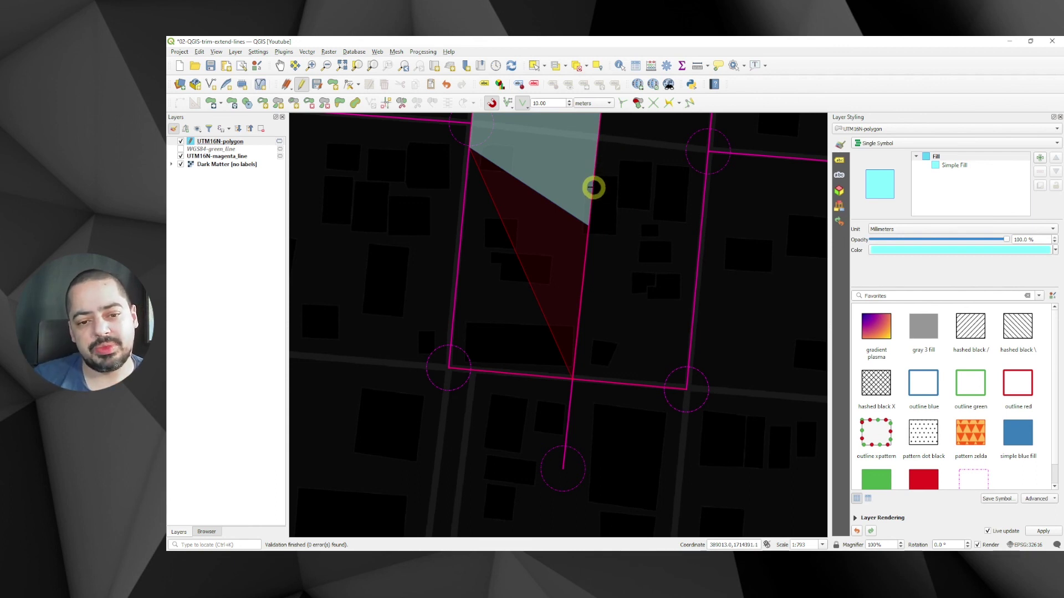
pyautogui.click(593, 187)
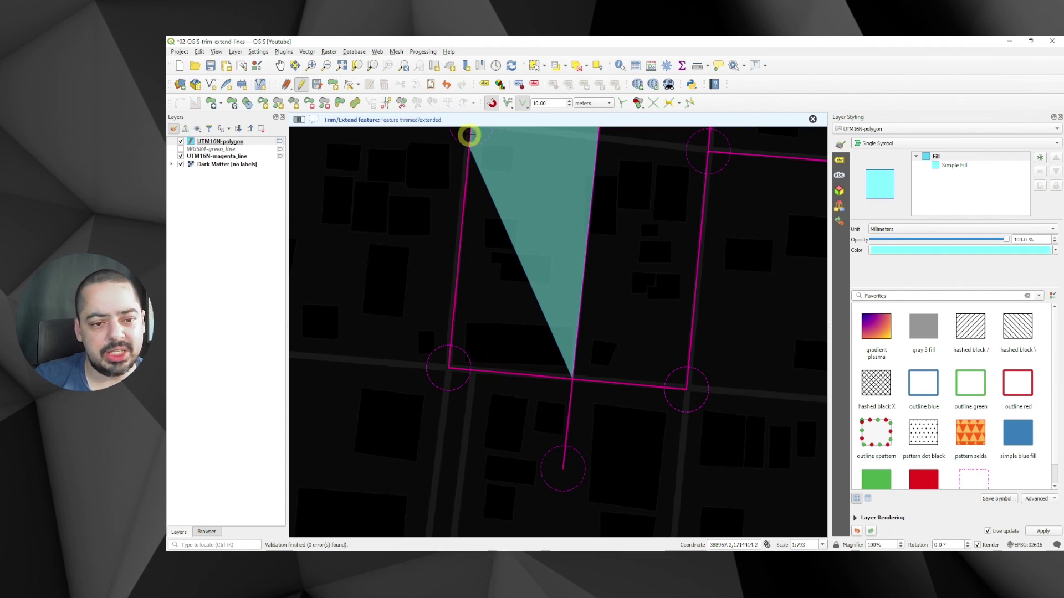
pyautogui.click(485, 375)
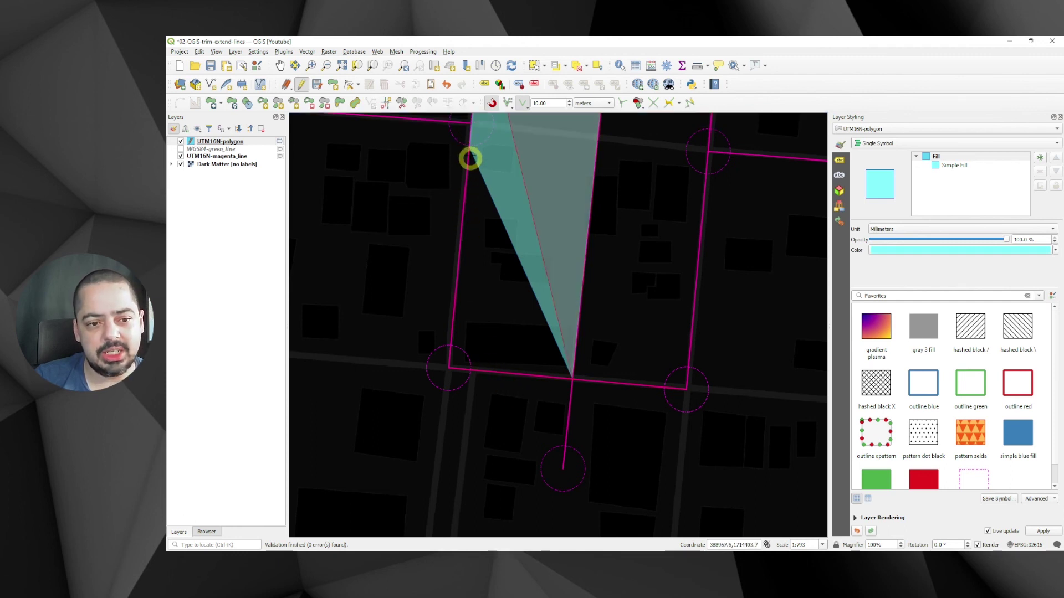
pyautogui.click(470, 133)
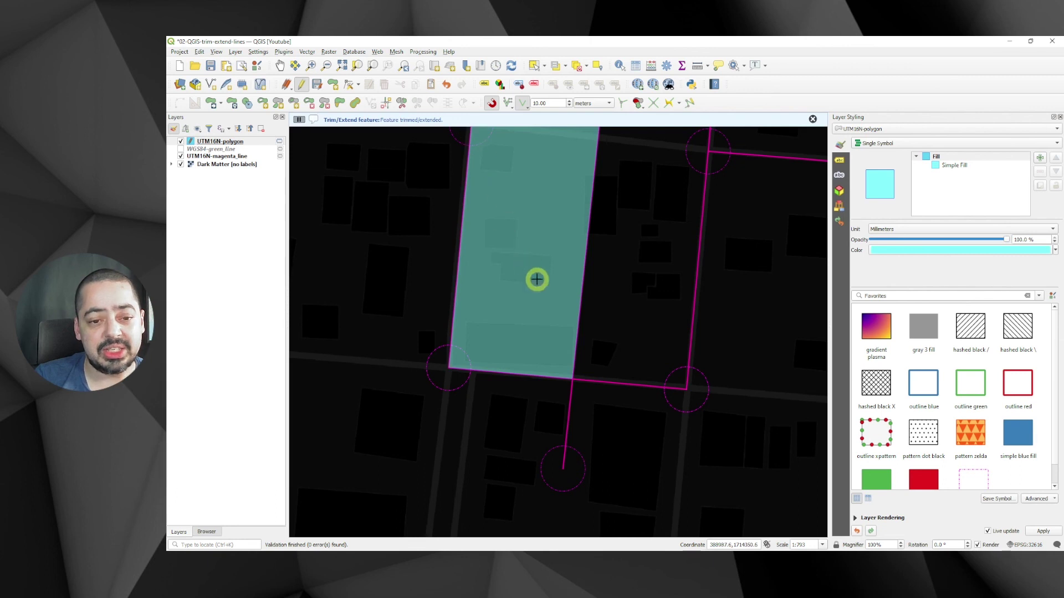
# Frame the whole magenta line network and start adding a new polygon feature to UTM16N-polygon
pyautogui.scroll(-2, 537, 278)
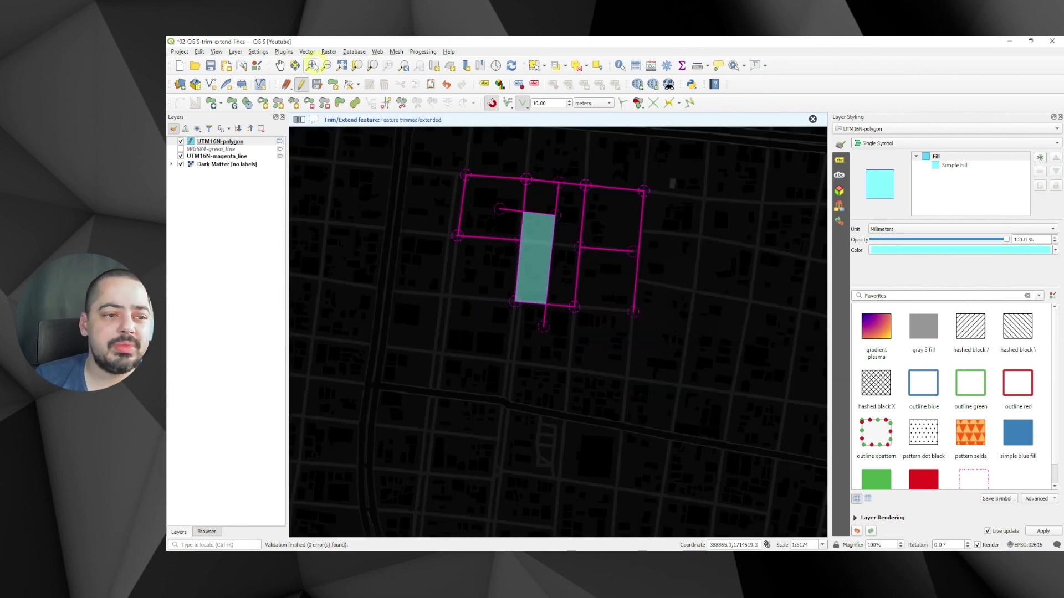
pyautogui.moveTo(429, 160); pyautogui.dragTo(702, 351)
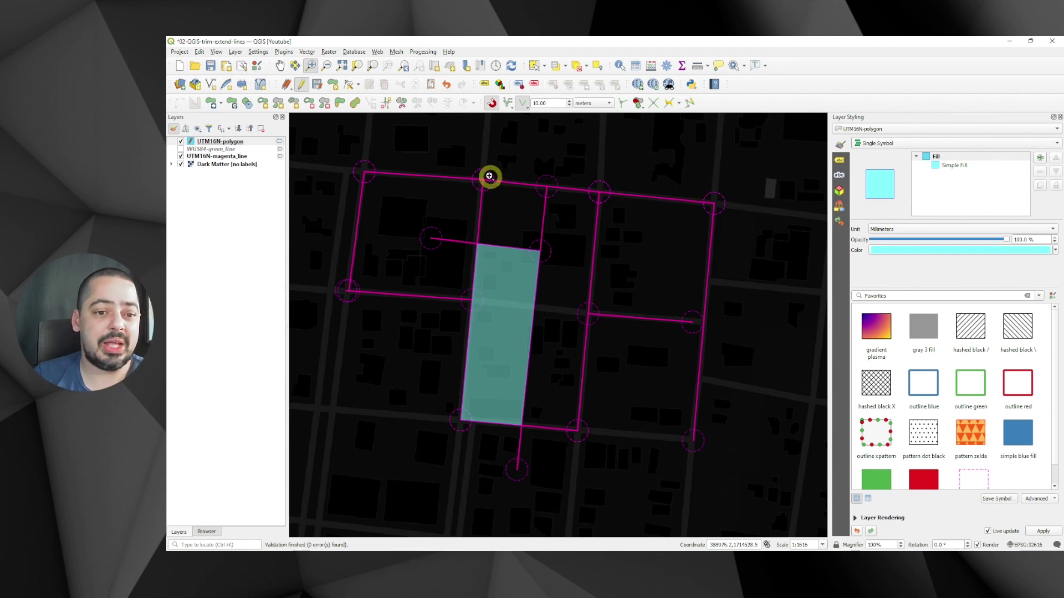
pyautogui.click(332, 84)
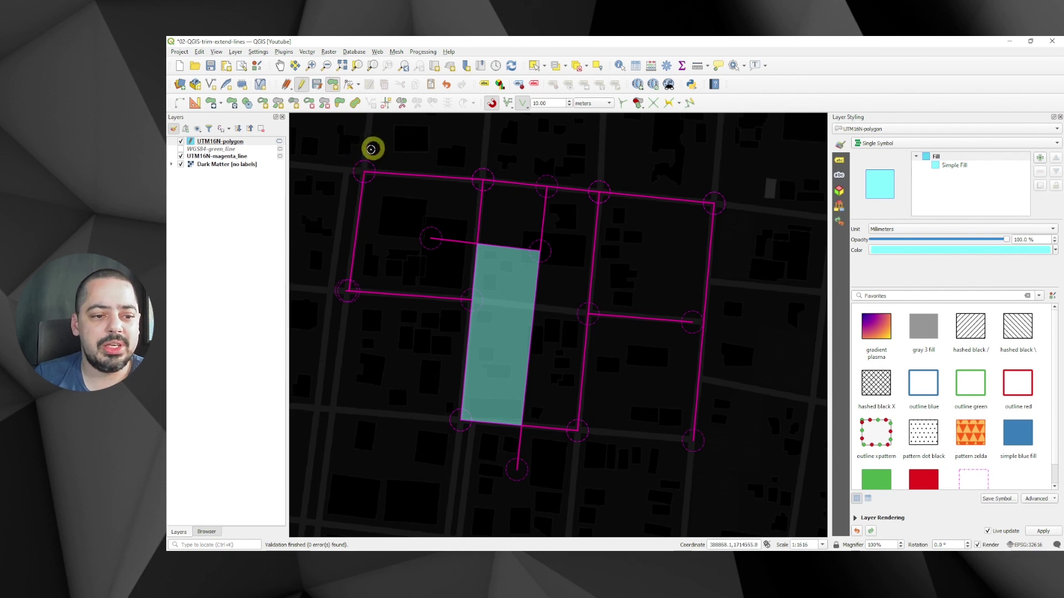